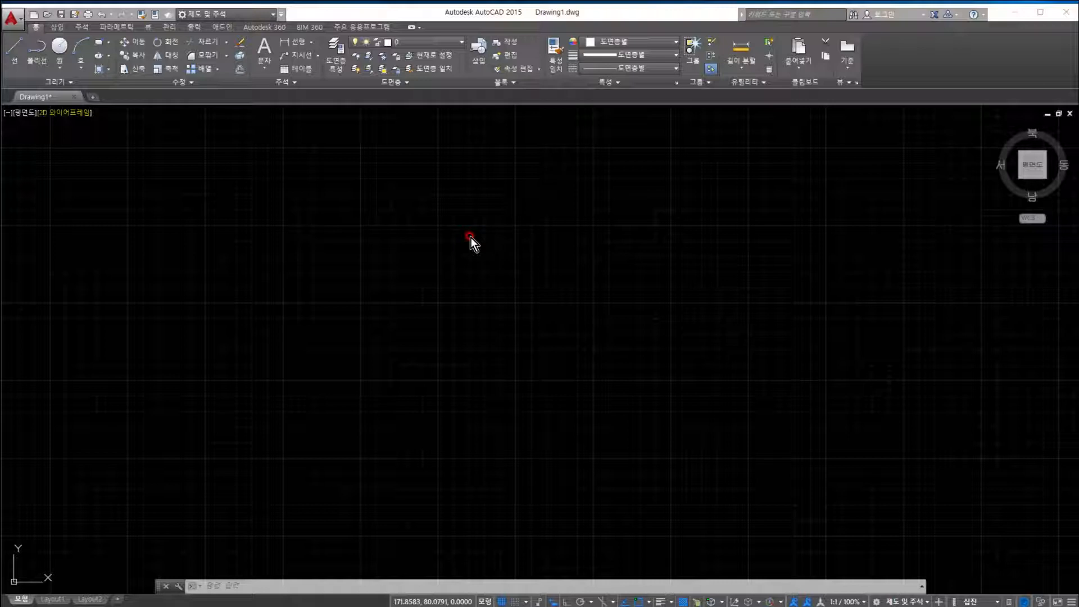
Open the Customize User Interface editor through the workspace options, view its contents and close it.
{"action": "left_click", "coordinate": [272, 15]}
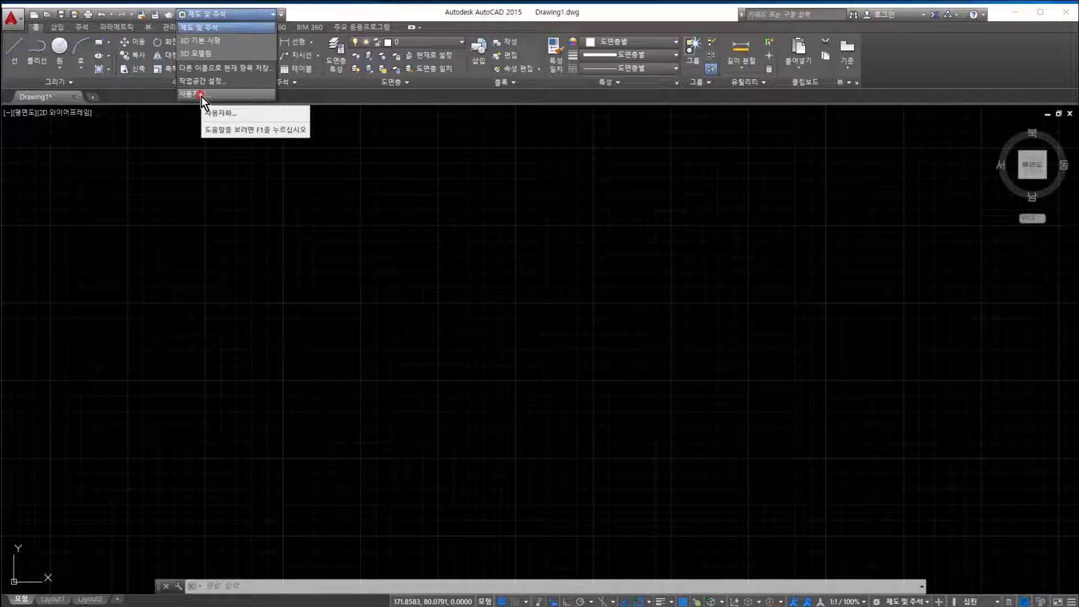
{"action": "left_click", "coordinate": [201, 95]}
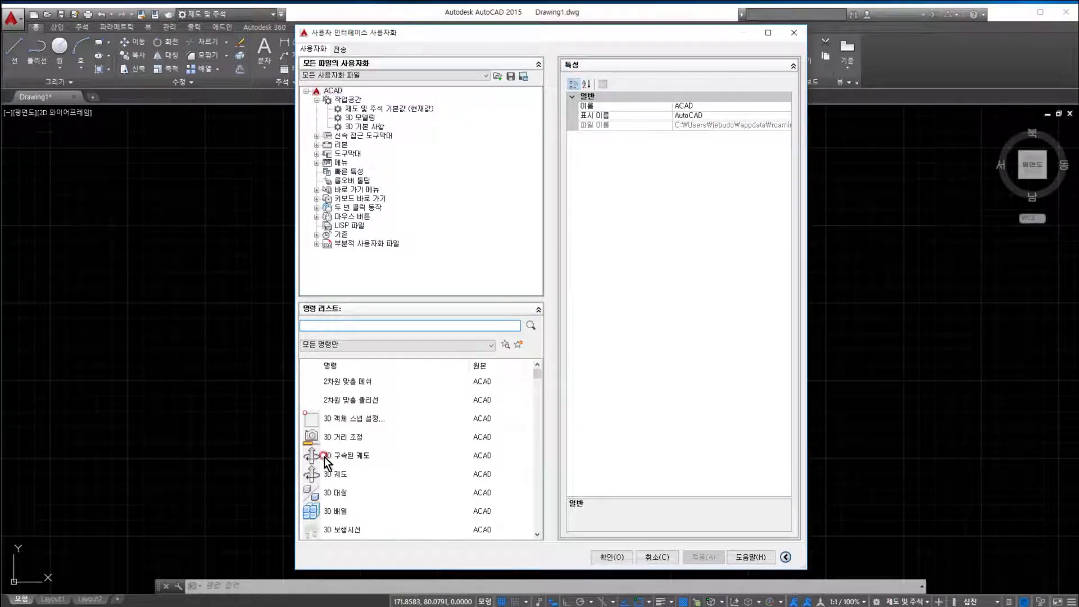
{"action": "left_click", "coordinate": [798, 37]}
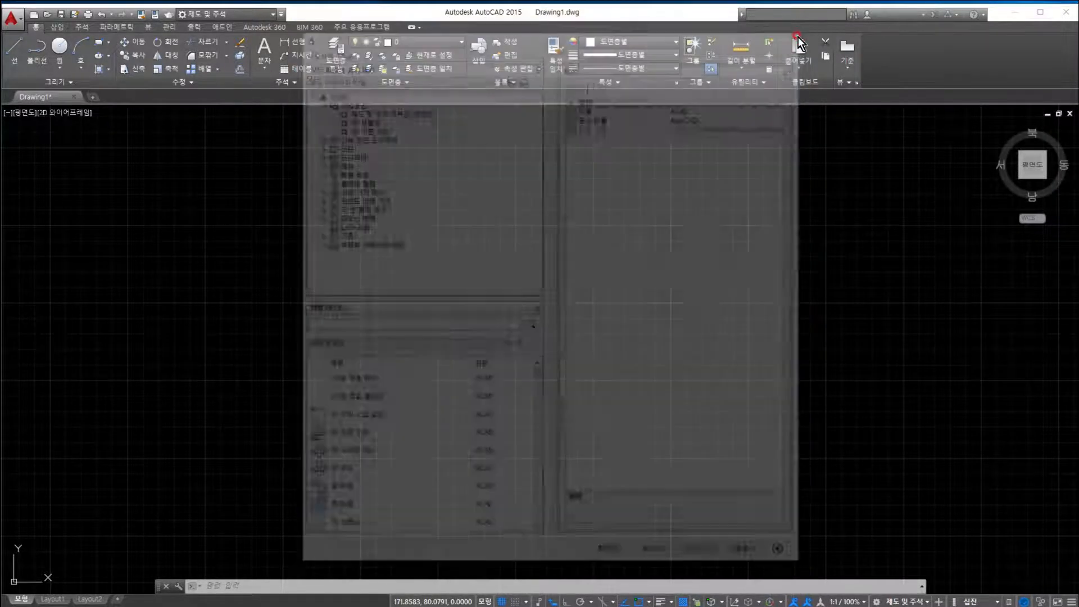
Look at the Customize (사용자화) option offered by the two workspace switchers without changing the workspace.
{"action": "left_click", "coordinate": [272, 16]}
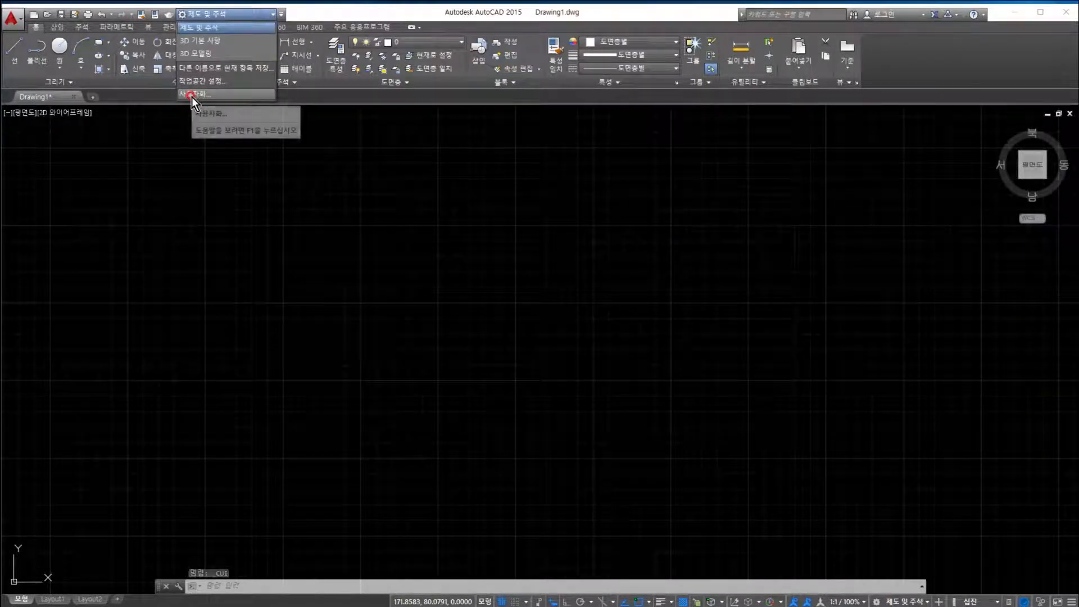
{"action": "left_click", "coordinate": [541, 501]}
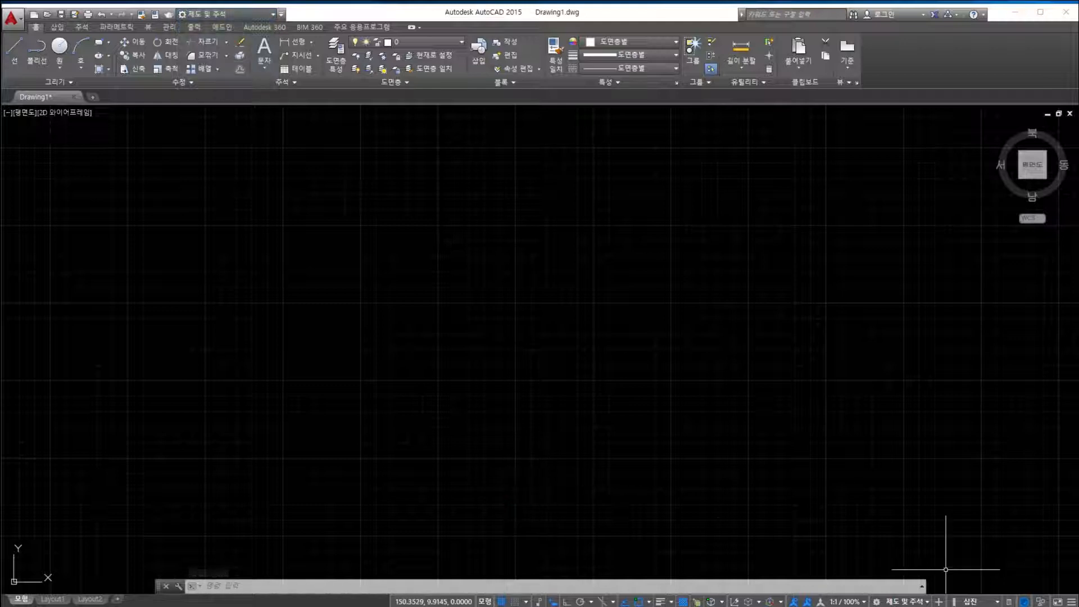
{"action": "left_click", "coordinate": [927, 602]}
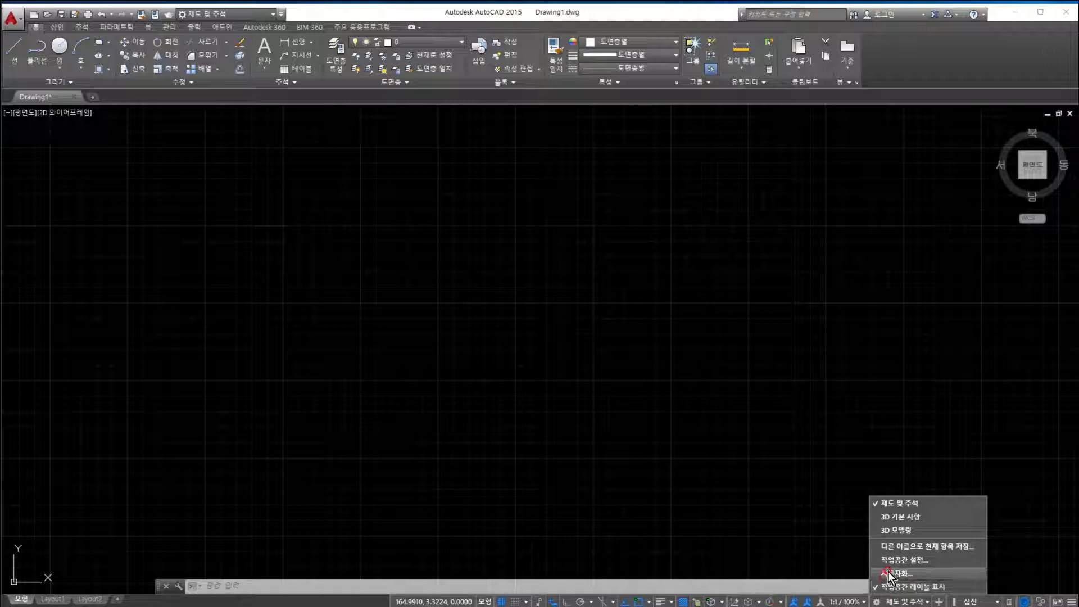
Run the CUI command to view the Customize User Interface editor, and close it without changes.
{"action": "left_click", "coordinate": [397, 586]}
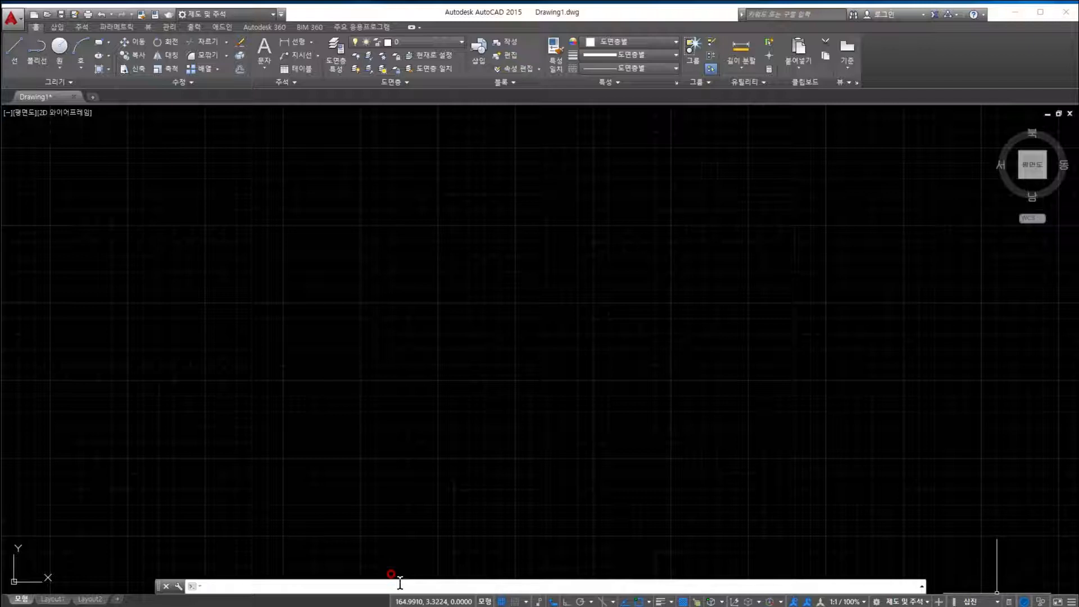
{"action": "type", "text": "cui"}
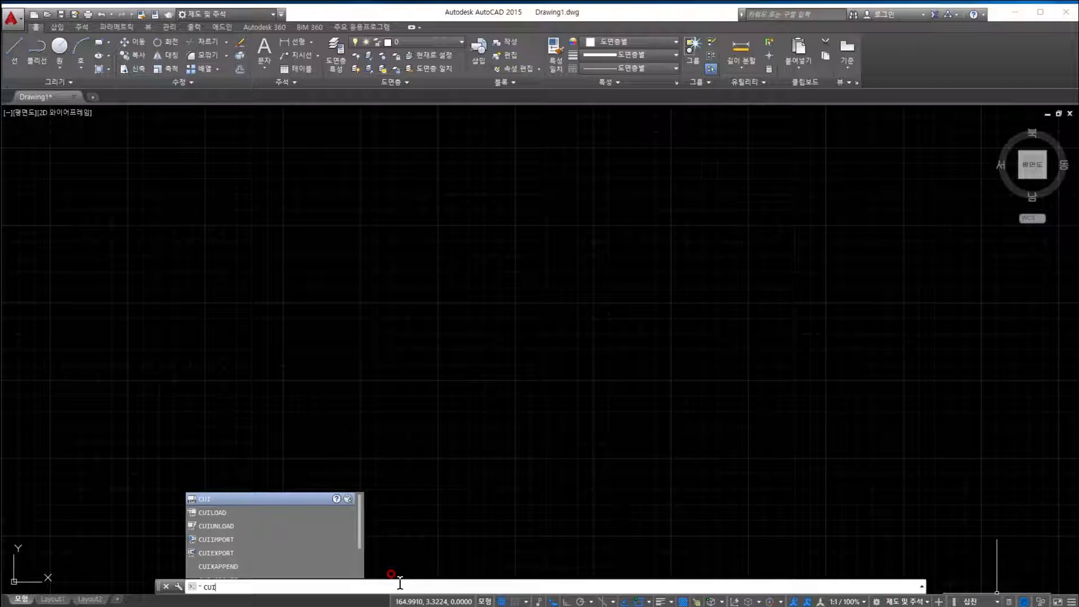
{"action": "key", "text": "Return"}
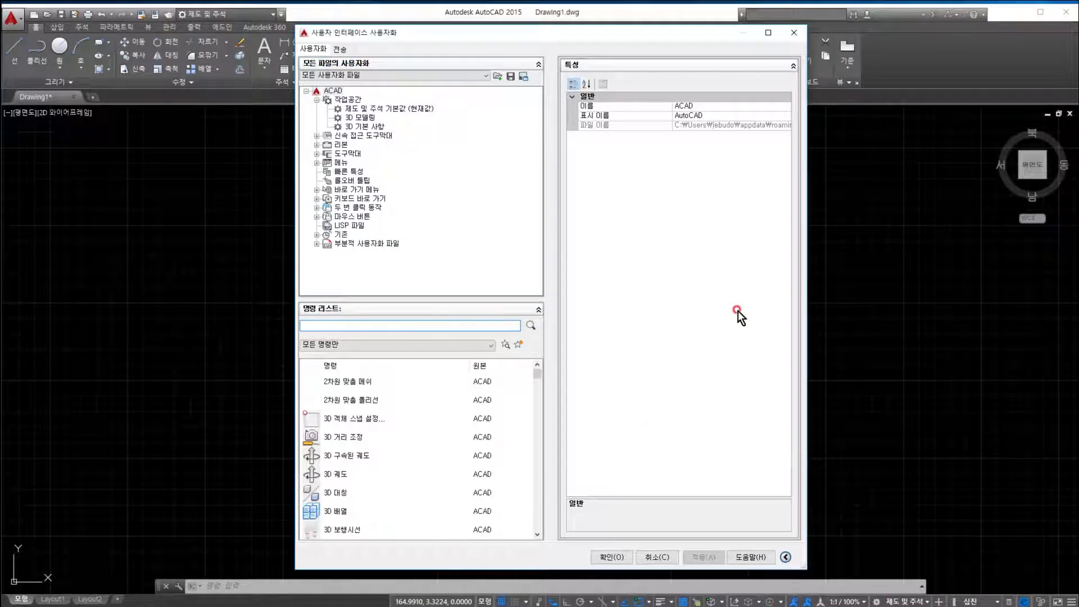
{"action": "left_click", "coordinate": [794, 33]}
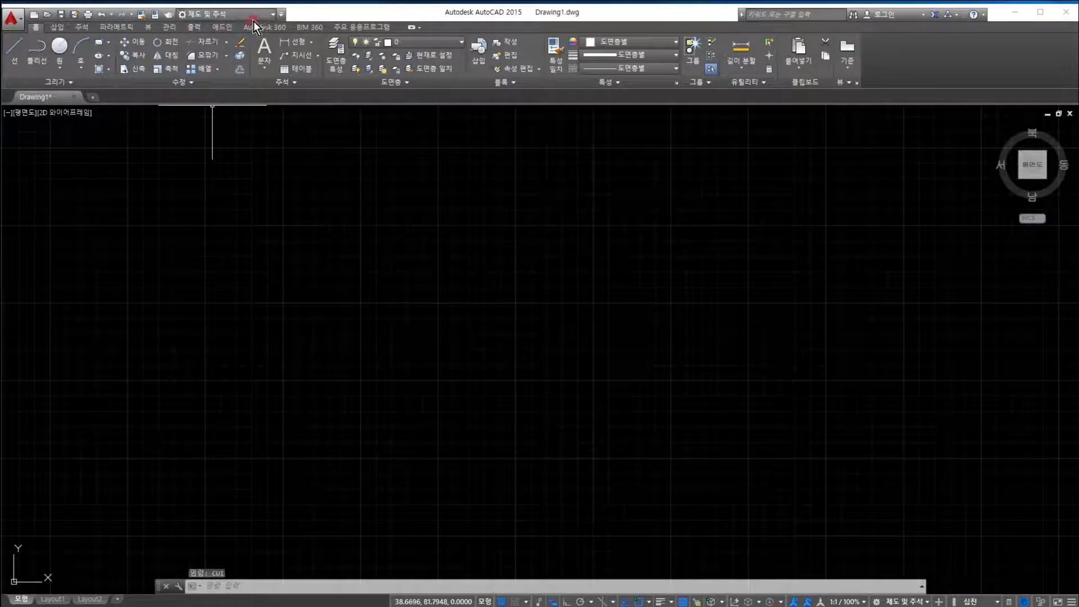
Open the Customize User Interface editor twice through the workspace options, checking the command echoed in the command history, and close it each time.
{"action": "left_click", "coordinate": [272, 14]}
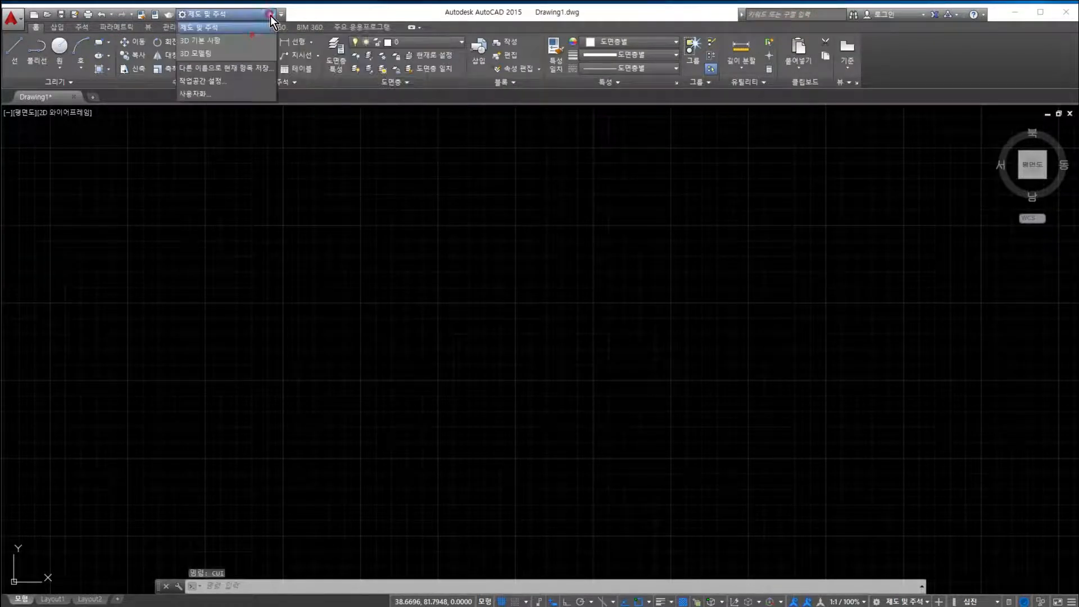
{"action": "left_click", "coordinate": [194, 93]}
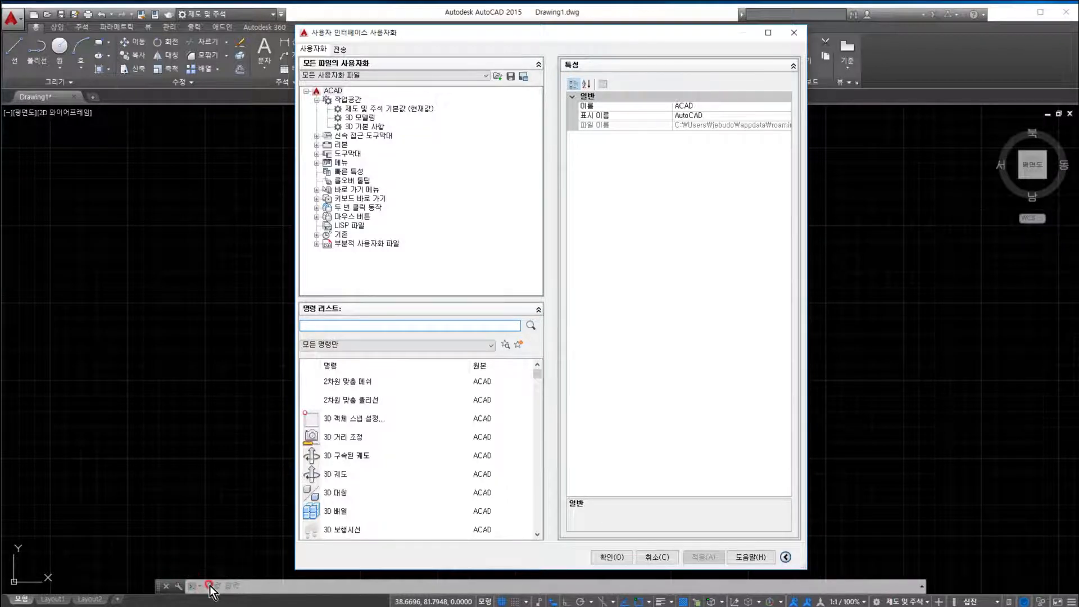
{"action": "left_click", "coordinate": [794, 32]}
{"action": "left_click", "coordinate": [272, 16]}
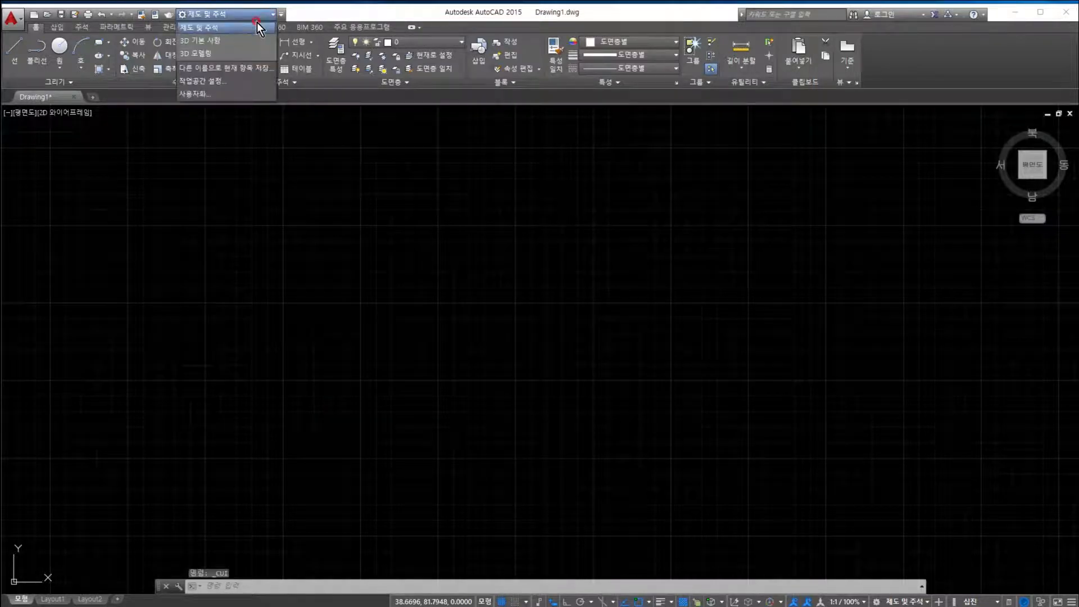
{"action": "left_click", "coordinate": [197, 96]}
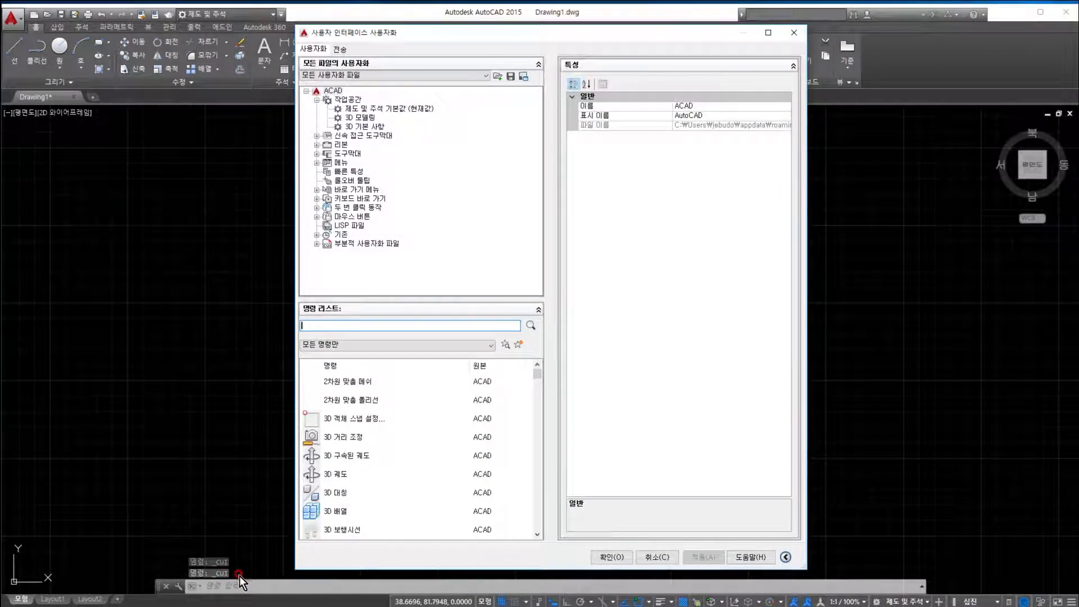
{"action": "left_click", "coordinate": [797, 32]}
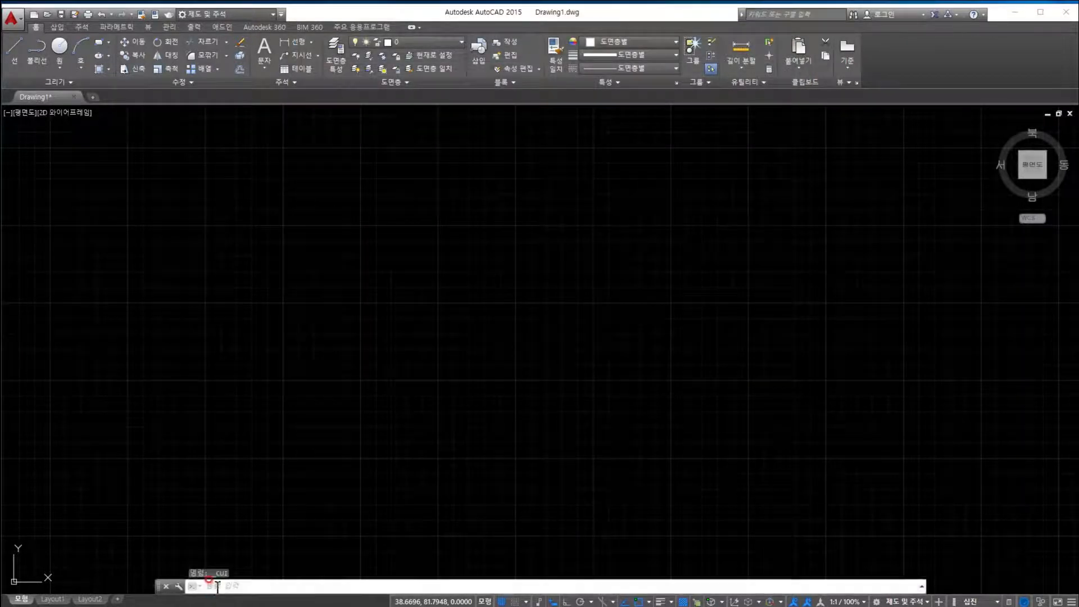
Run CUI, view the help topic on the Customize User Interface editor, and close both help and editor.
{"action": "left_click", "coordinate": [222, 586]}
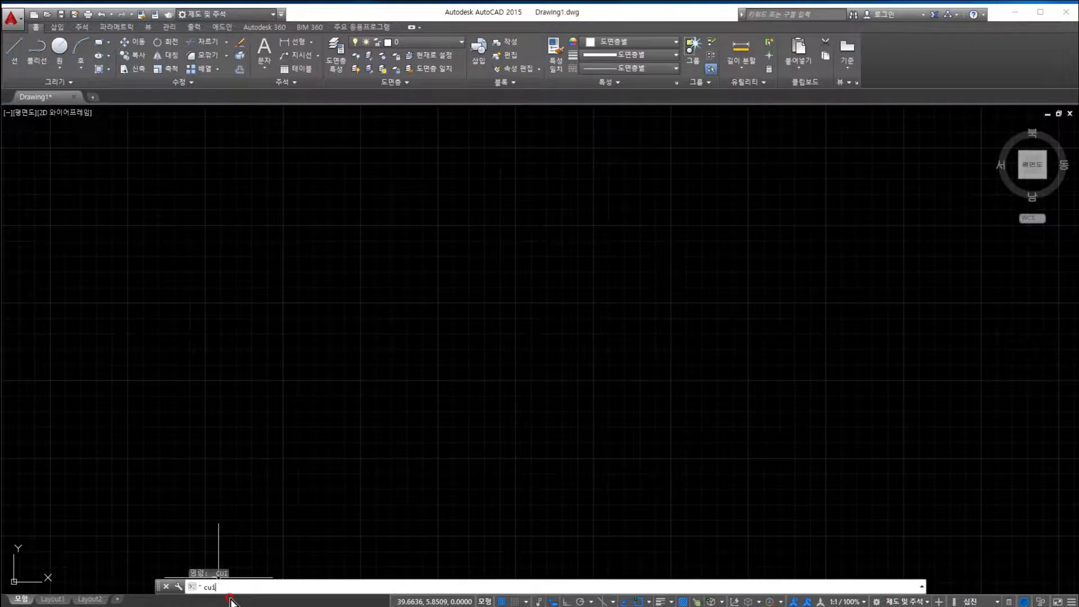
{"action": "key", "text": "Return"}
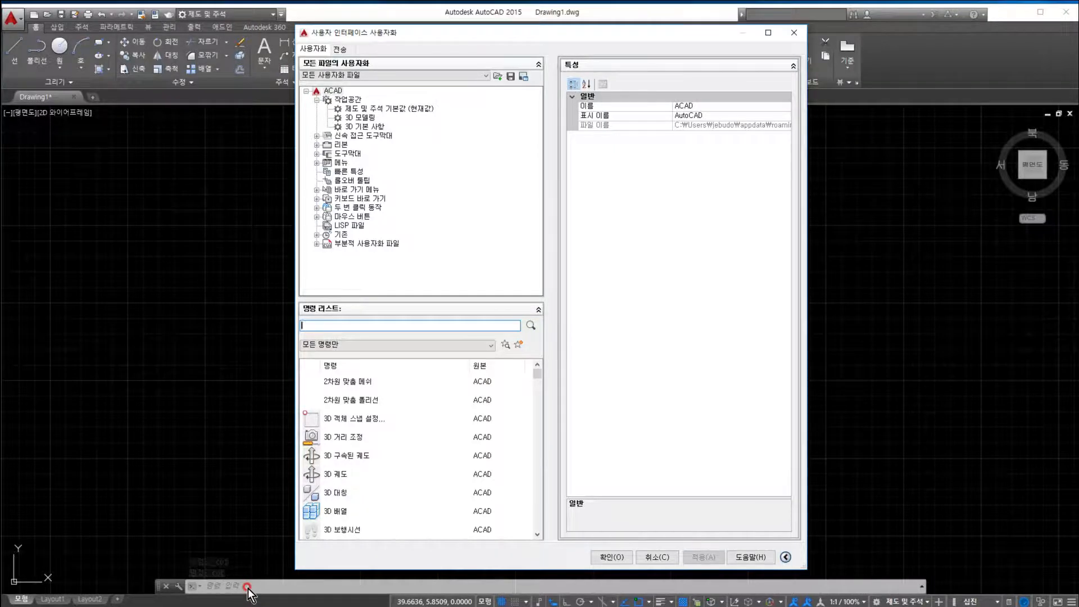
{"action": "key", "text": "F1"}
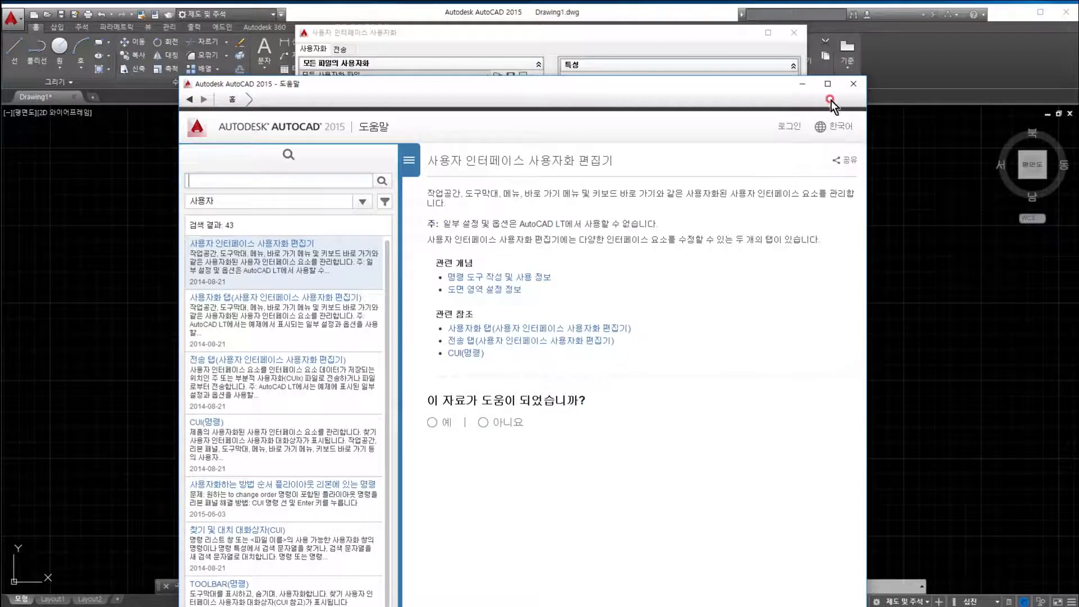
{"action": "left_click", "coordinate": [853, 83]}
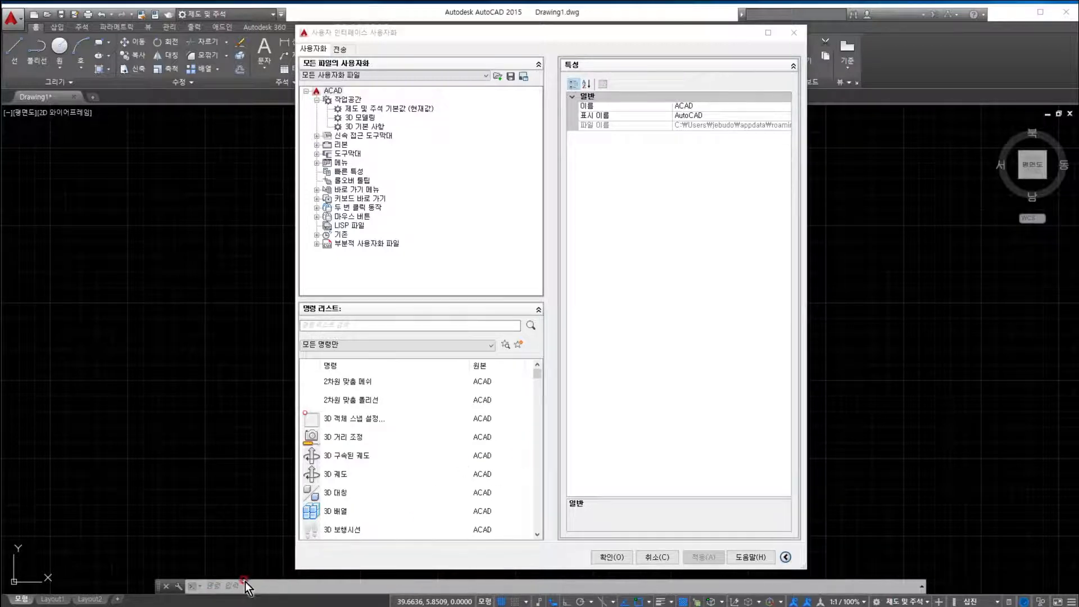
{"action": "left_click", "coordinate": [792, 36]}
View the general Help home page and the help topic for the entered CUI command, closing Help after each.
{"action": "key", "text": "F1"}
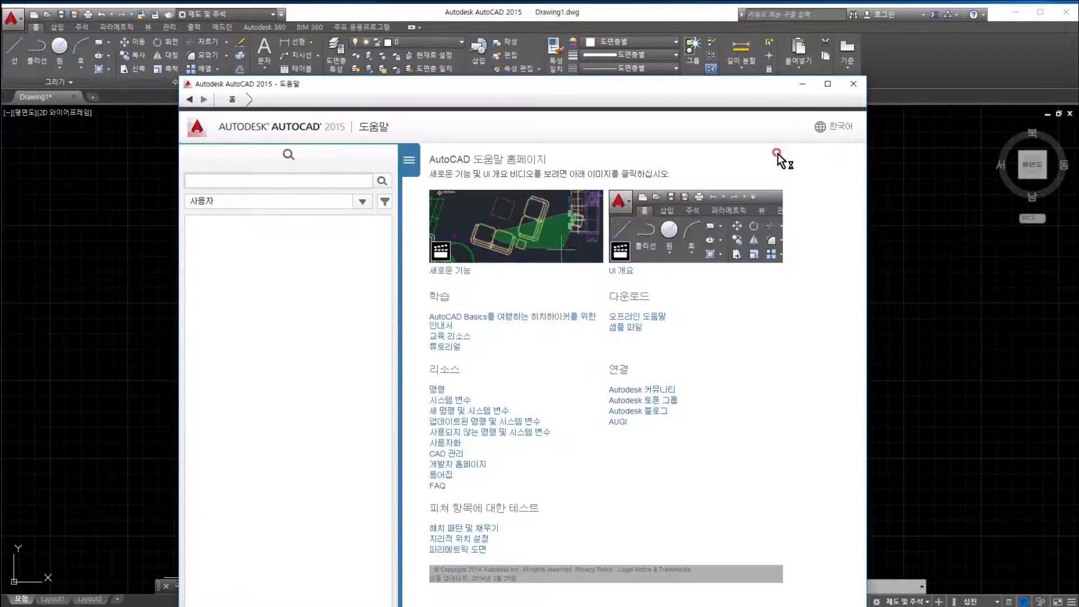
{"action": "left_click", "coordinate": [853, 83]}
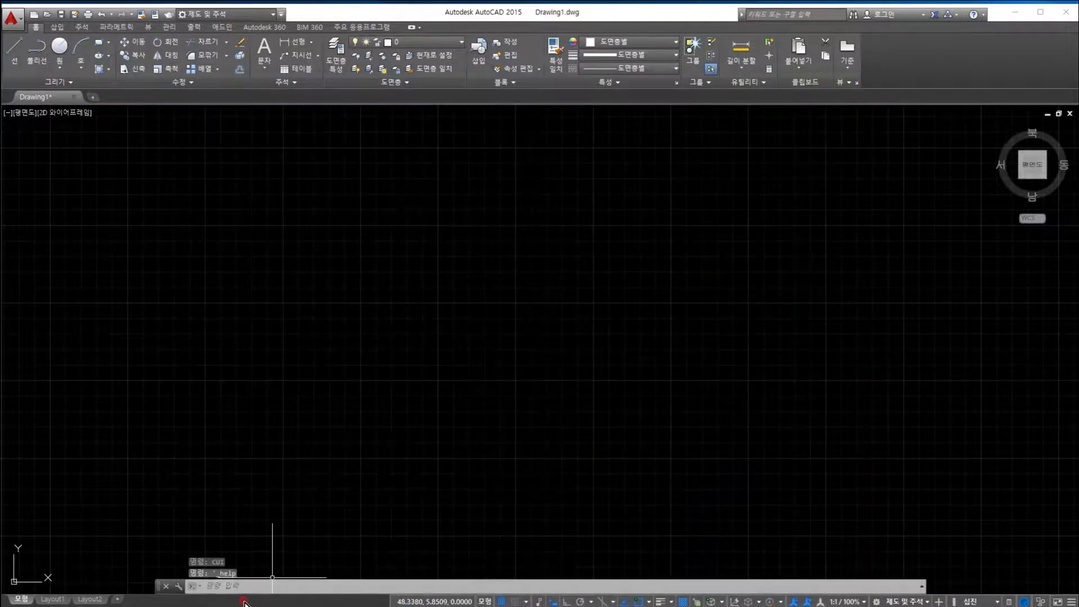
{"action": "left_click", "coordinate": [216, 587]}
{"action": "type", "text": "cui"}
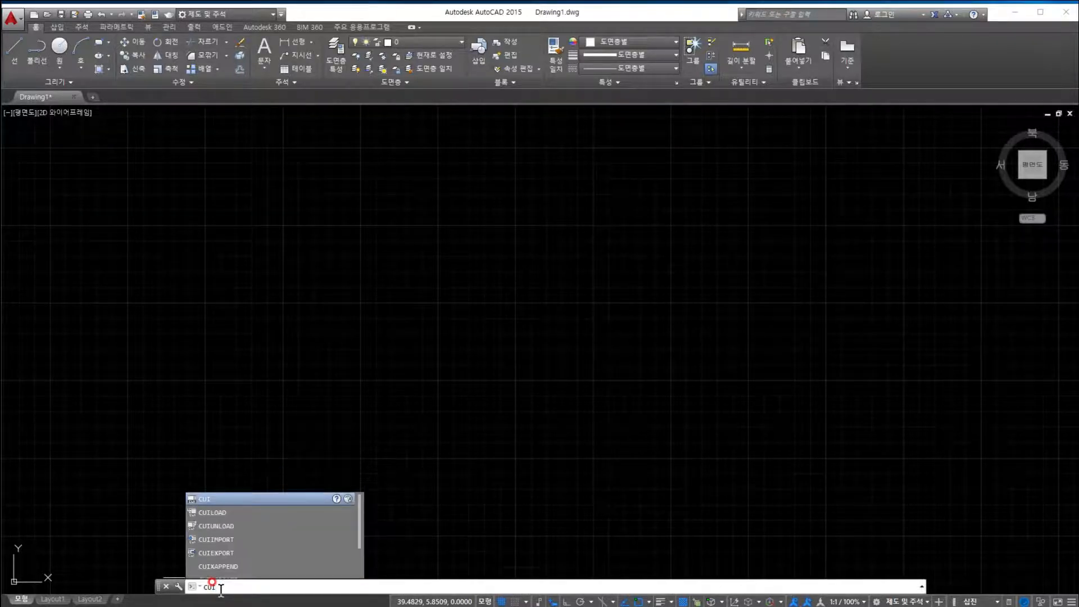
{"action": "key", "text": "F1"}
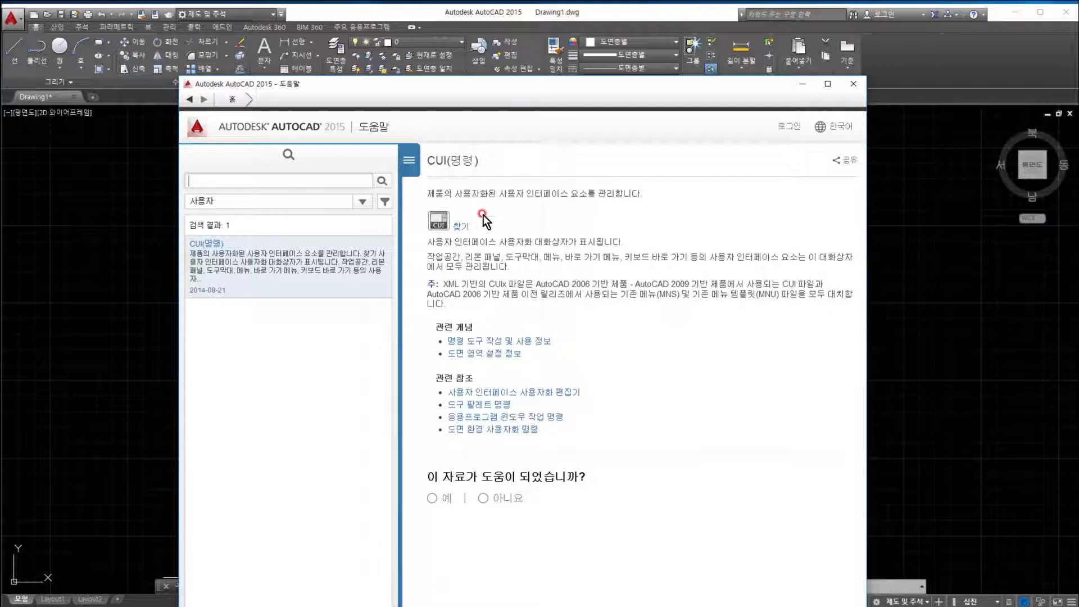
{"action": "left_click", "coordinate": [854, 86]}
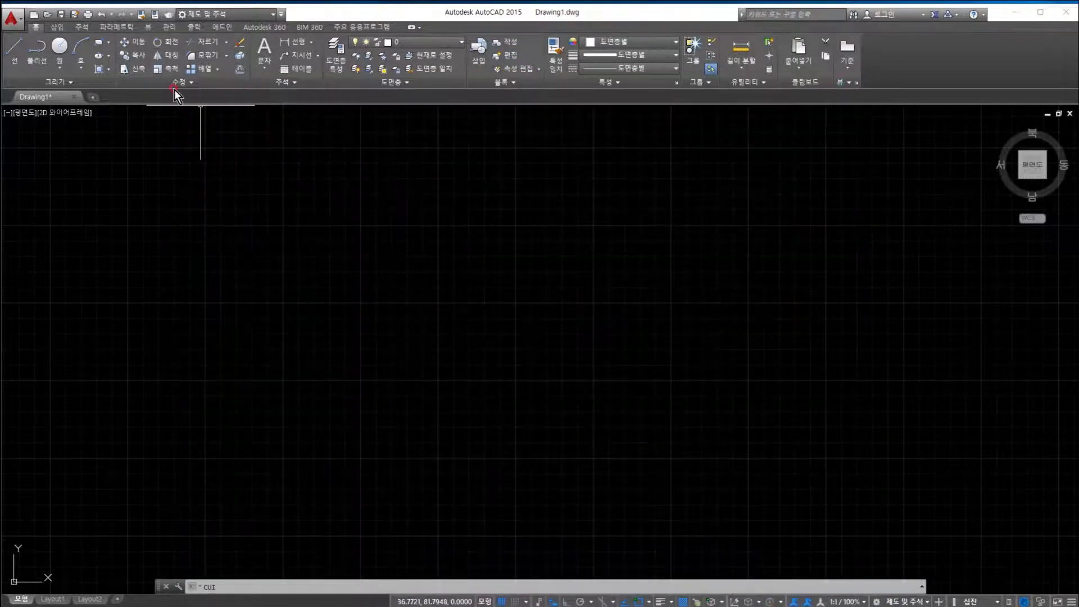
Try twice to call up help for the Customize (사용자화) option of the workspace switcher, closing Help each time.
{"action": "left_click", "coordinate": [272, 14]}
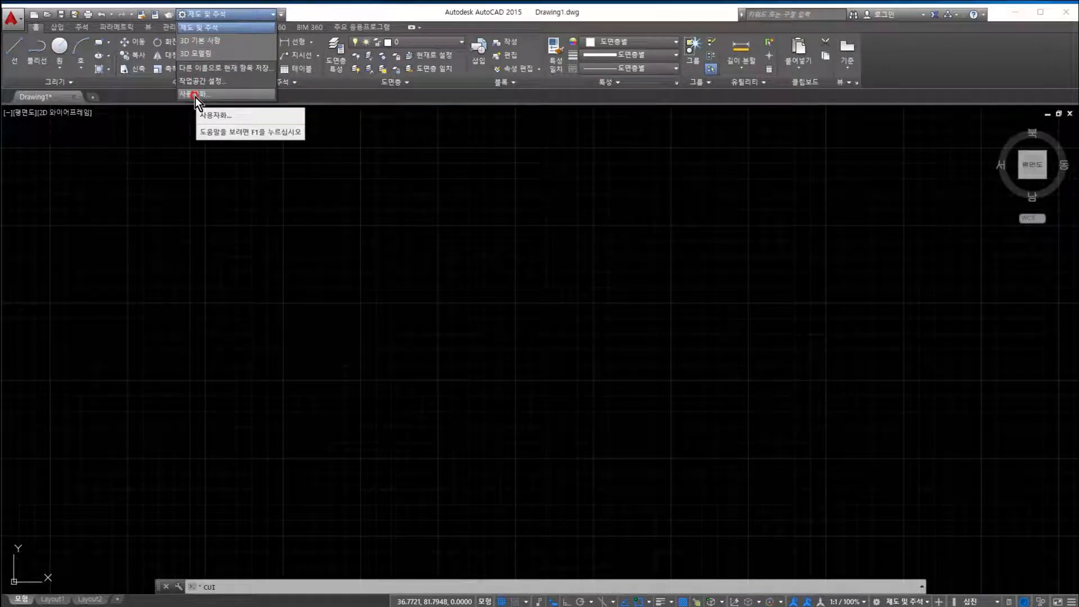
{"action": "key", "text": "F1"}
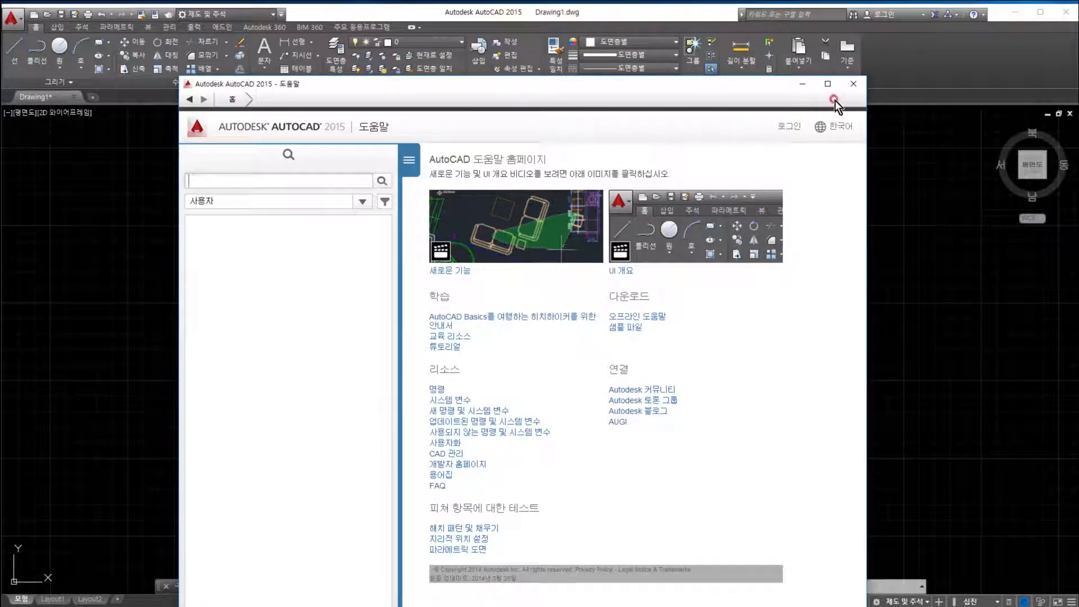
{"action": "left_click", "coordinate": [852, 85]}
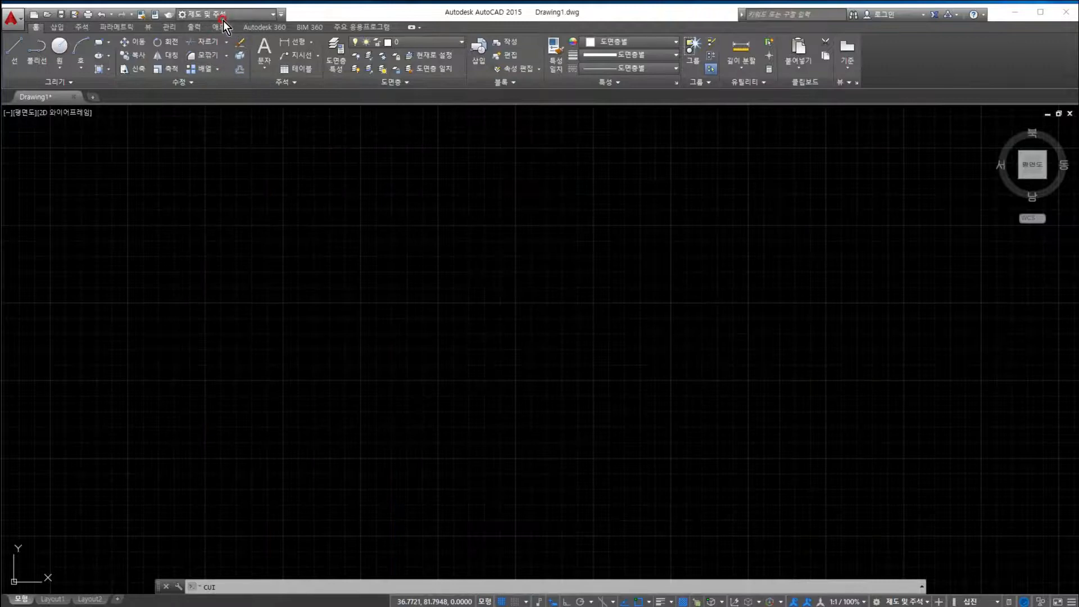
{"action": "left_click", "coordinate": [271, 17]}
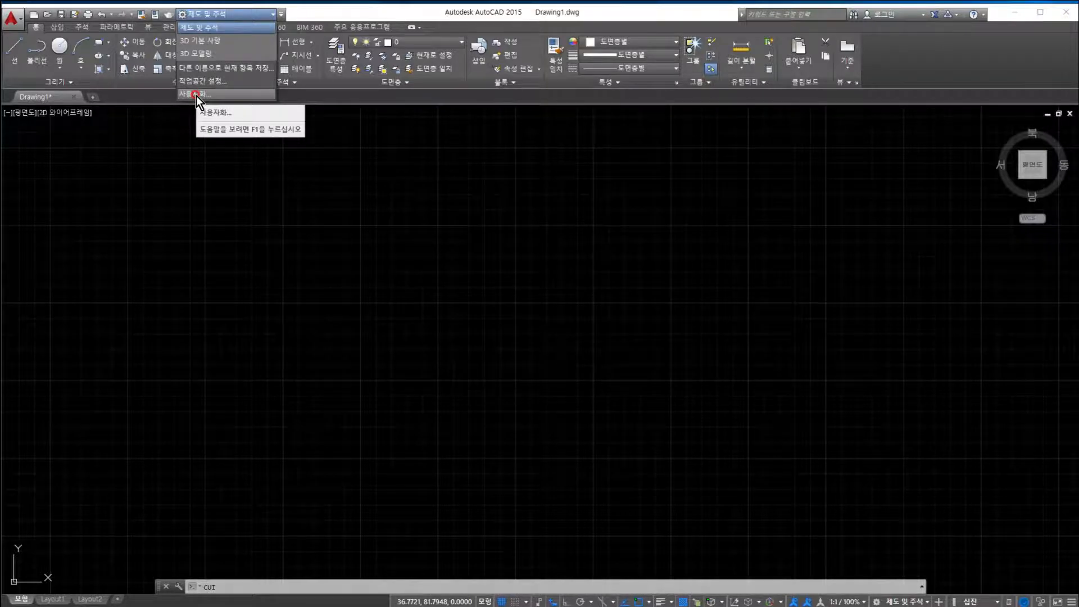
{"action": "key", "text": "F1"}
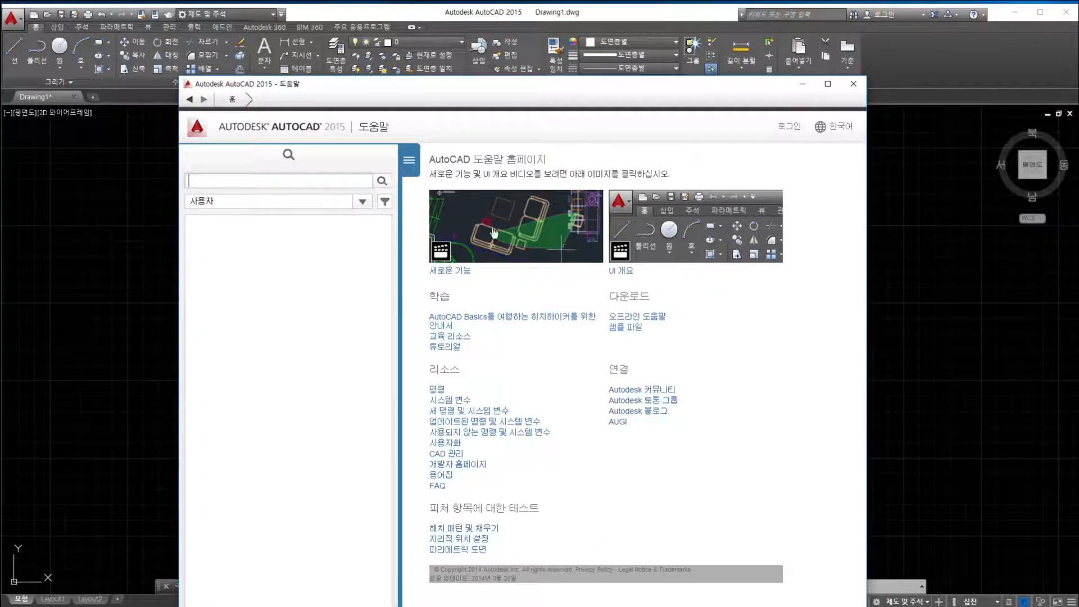
{"action": "left_click", "coordinate": [854, 85]}
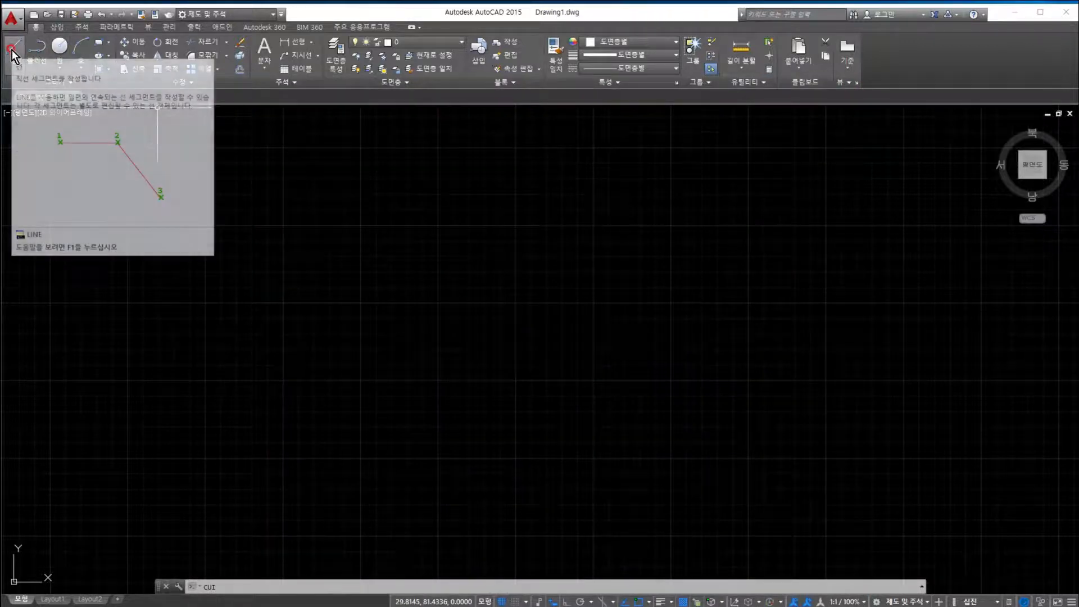
View the help topics for the LINE tool and for the entered CUI command, closing Help after each.
{"action": "key", "text": "F1"}
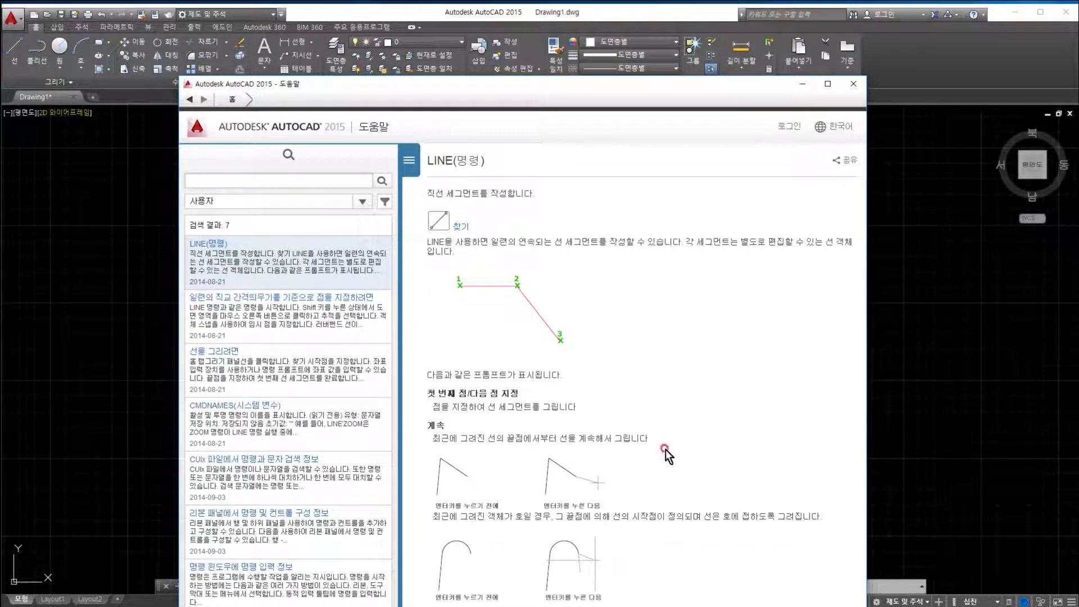
{"action": "left_click", "coordinate": [853, 83]}
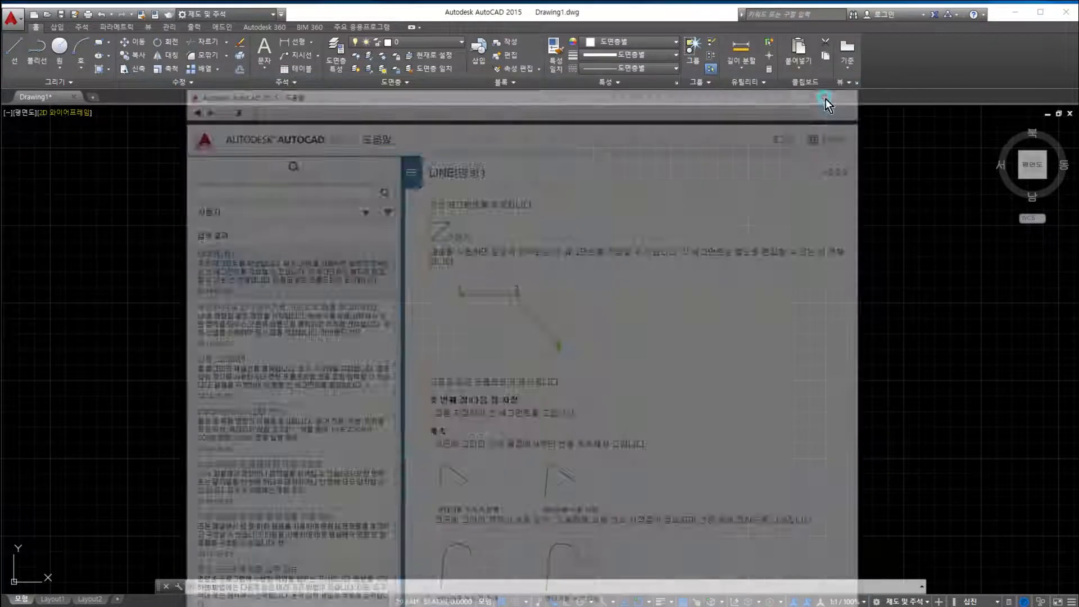
{"action": "type", "text": "CUI"}
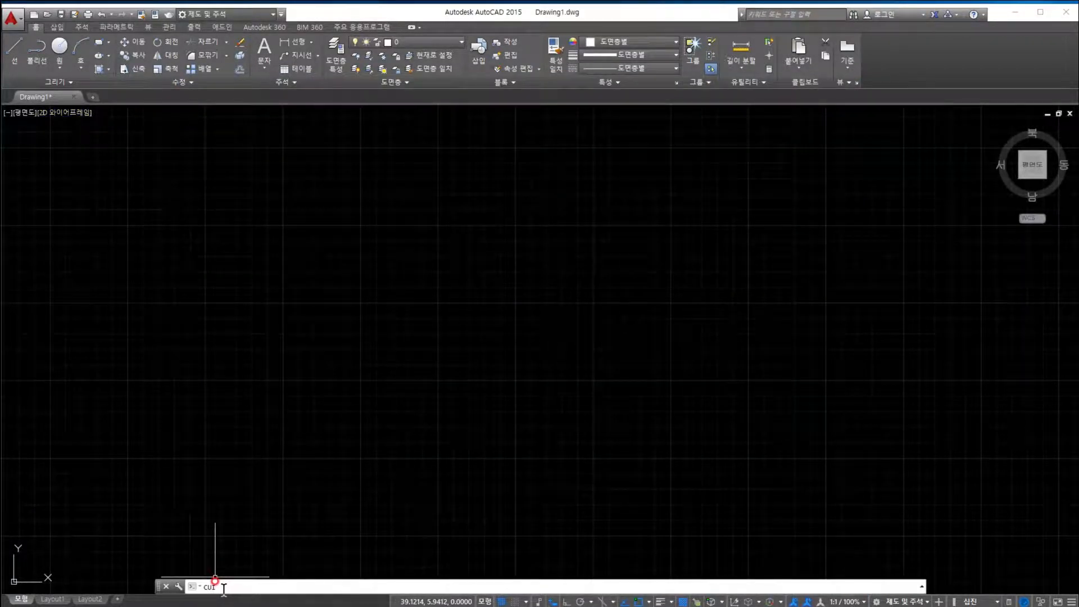
{"action": "key", "text": "F1"}
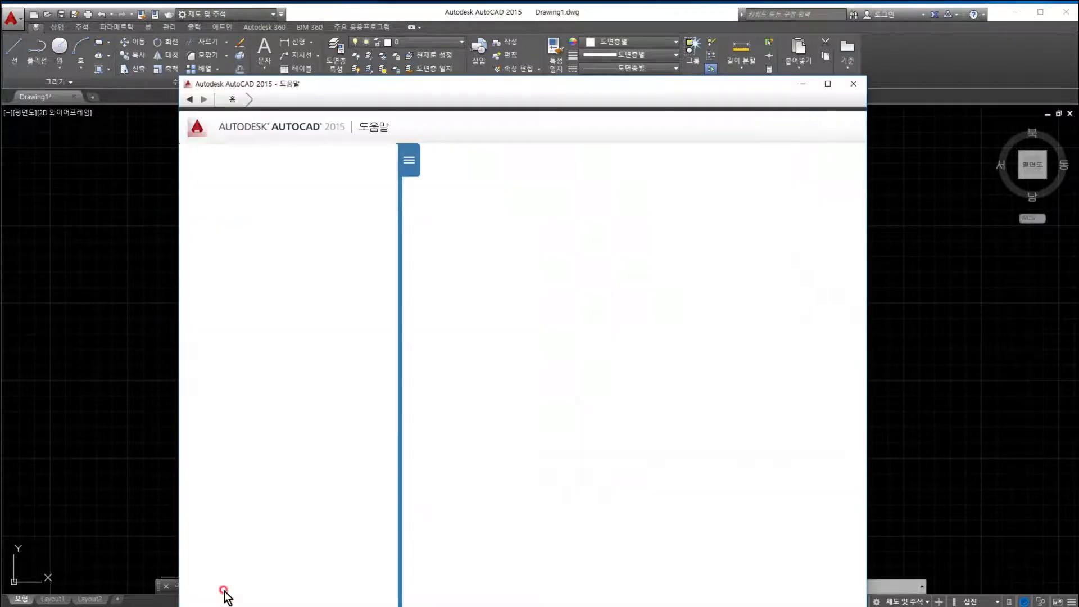
{"action": "left_click", "coordinate": [851, 85]}
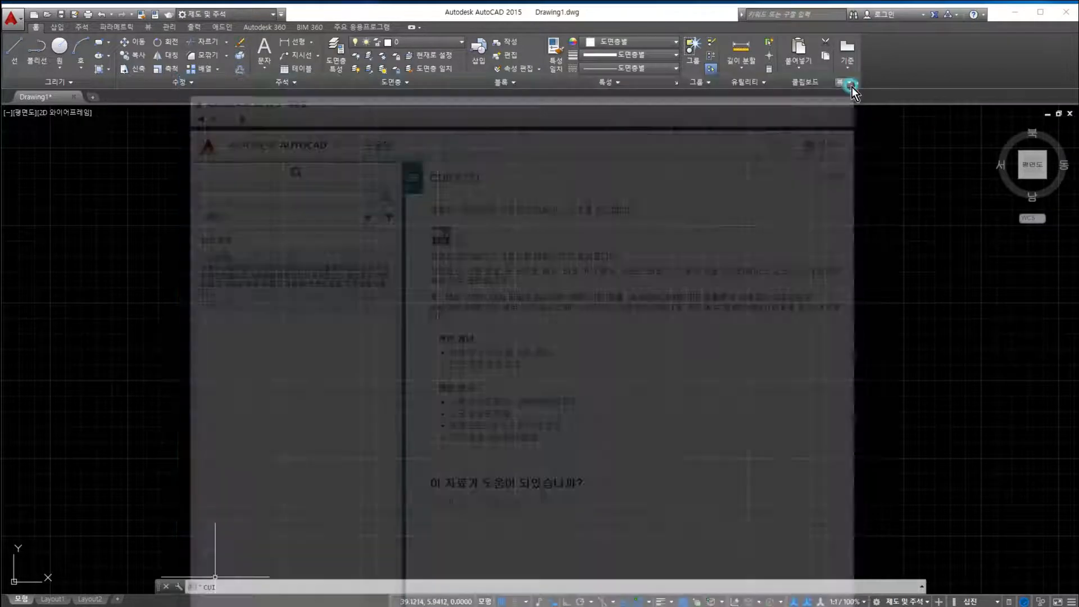
Run CUI, examine the properties of the ACAD main customization file, including its file path, and close the editor.
{"action": "left_click", "coordinate": [268, 16]}
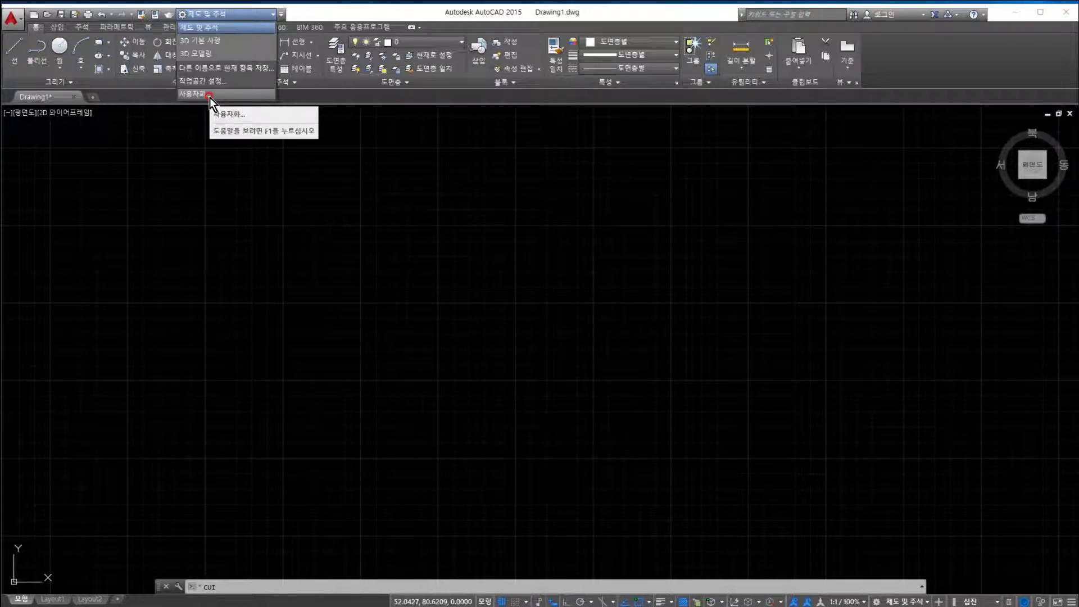
{"action": "left_click", "coordinate": [422, 298]}
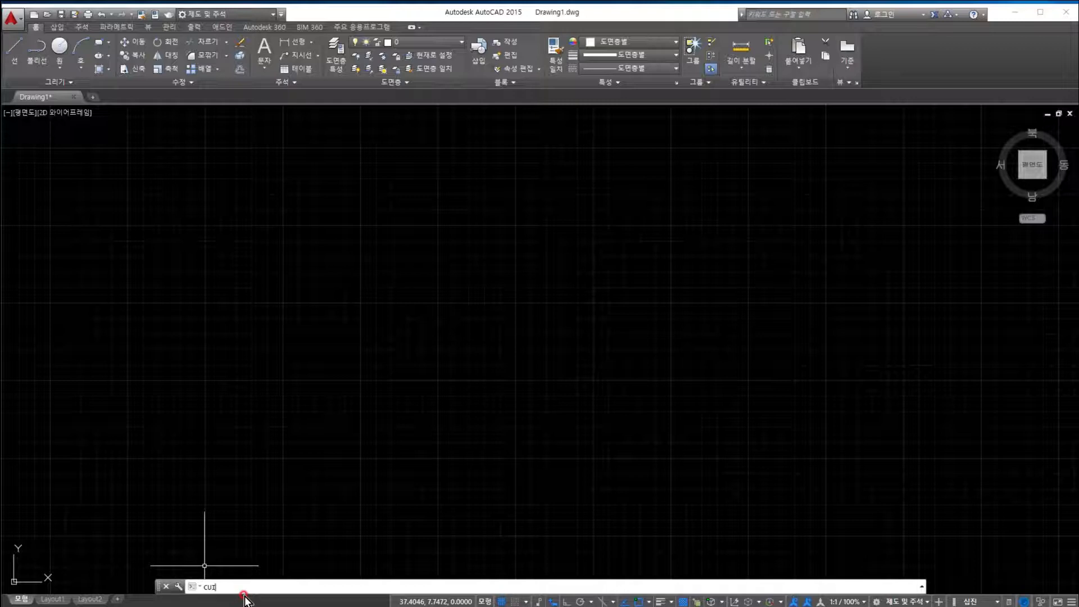
{"action": "key", "text": "Return"}
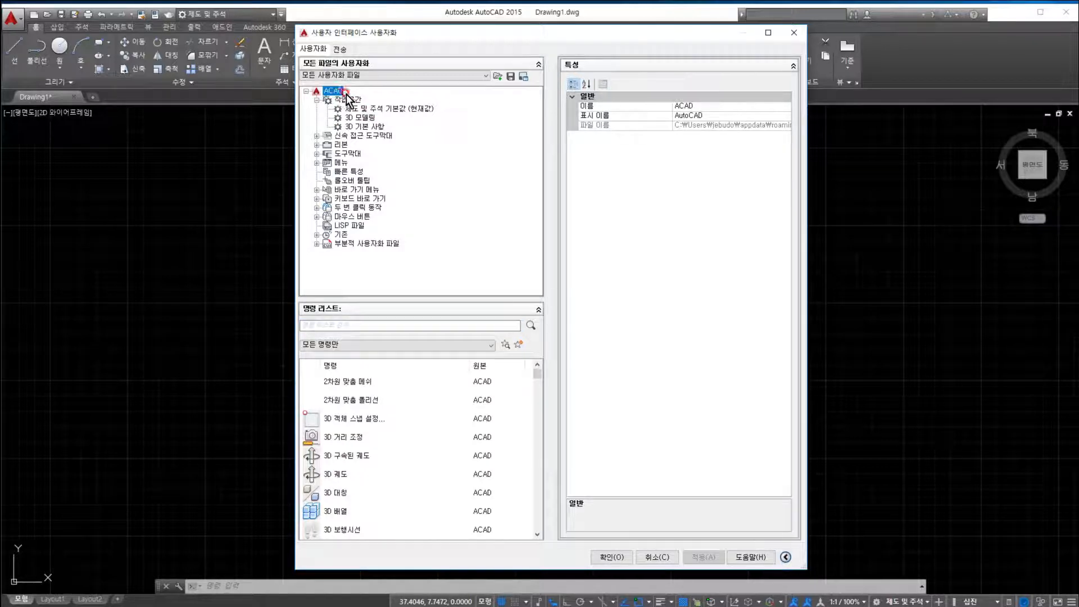
{"action": "left_click", "coordinate": [596, 109]}
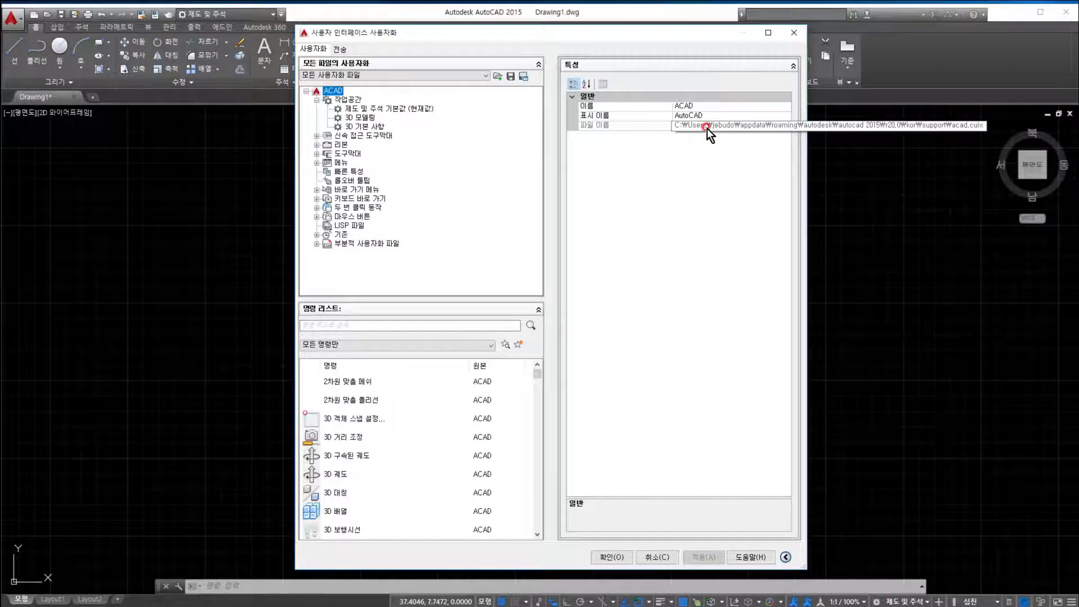
{"action": "left_click", "coordinate": [618, 169]}
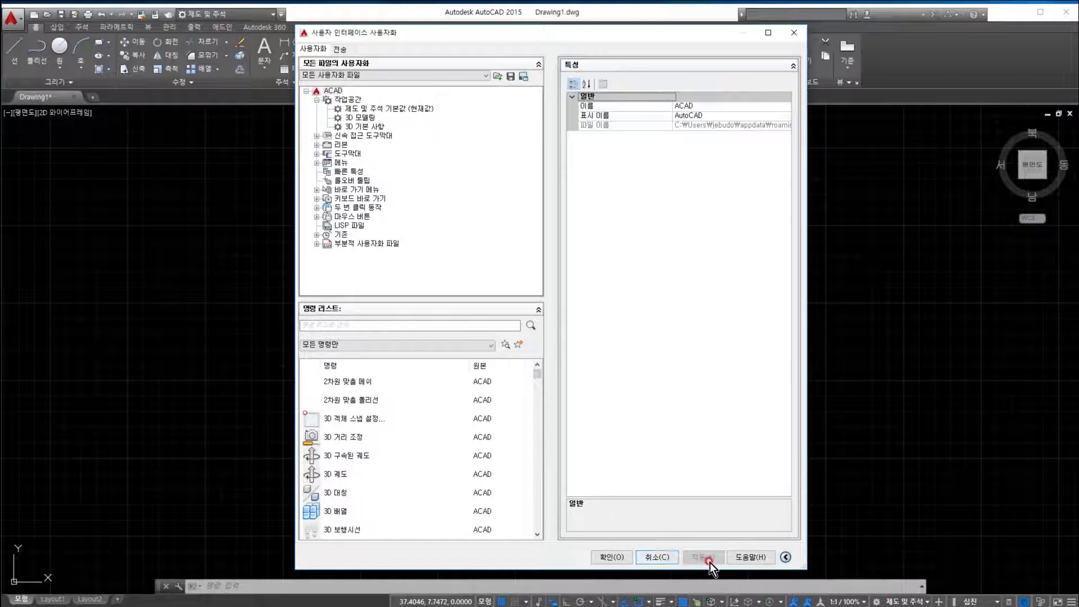
{"action": "left_click", "coordinate": [794, 32]}
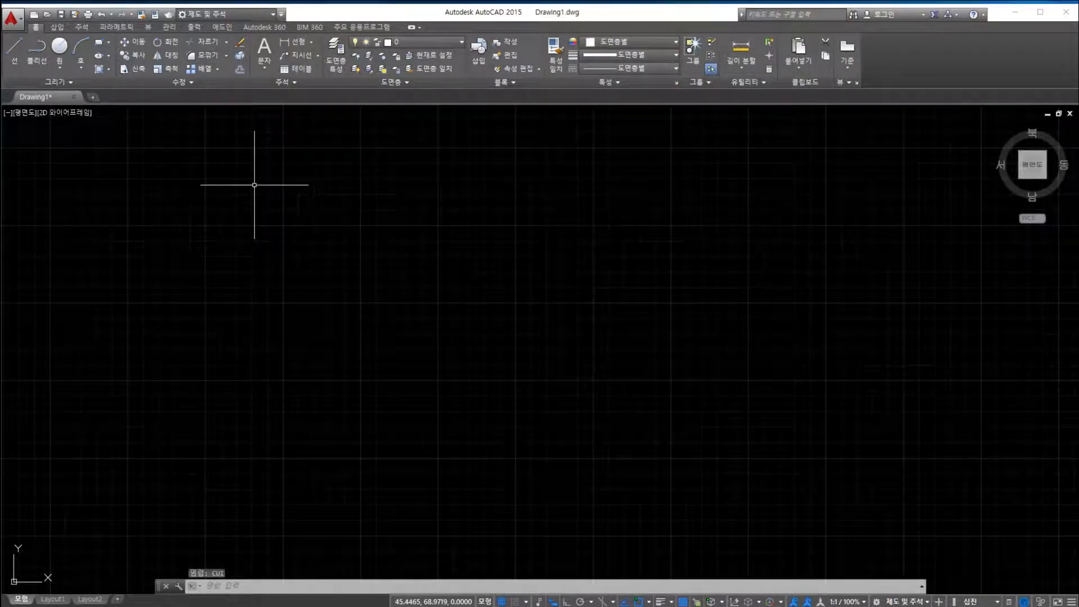
Reopen the Customize User Interface editor and examine the toolbar, menu and palette contents of the 제도 및 주석 workspace.
{"action": "key", "text": "Return"}
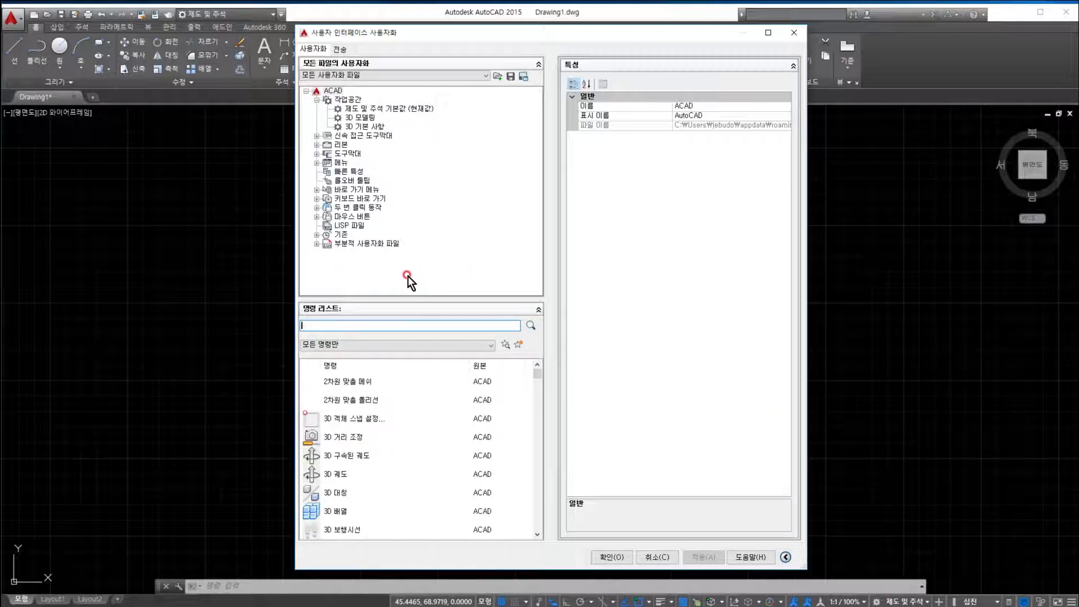
{"action": "left_click", "coordinate": [360, 276]}
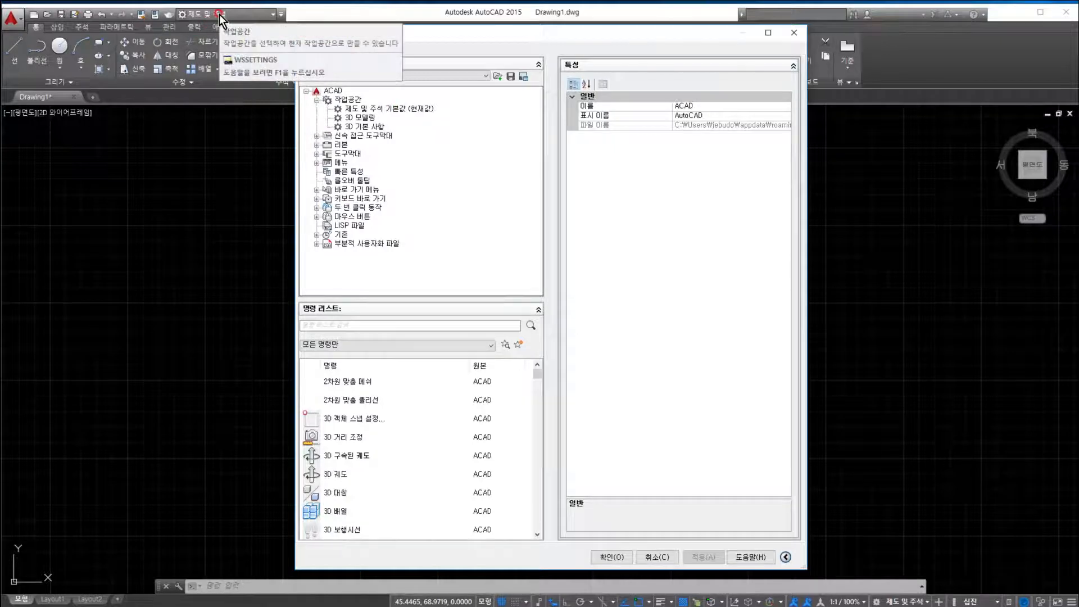
{"action": "left_click", "coordinate": [365, 109]}
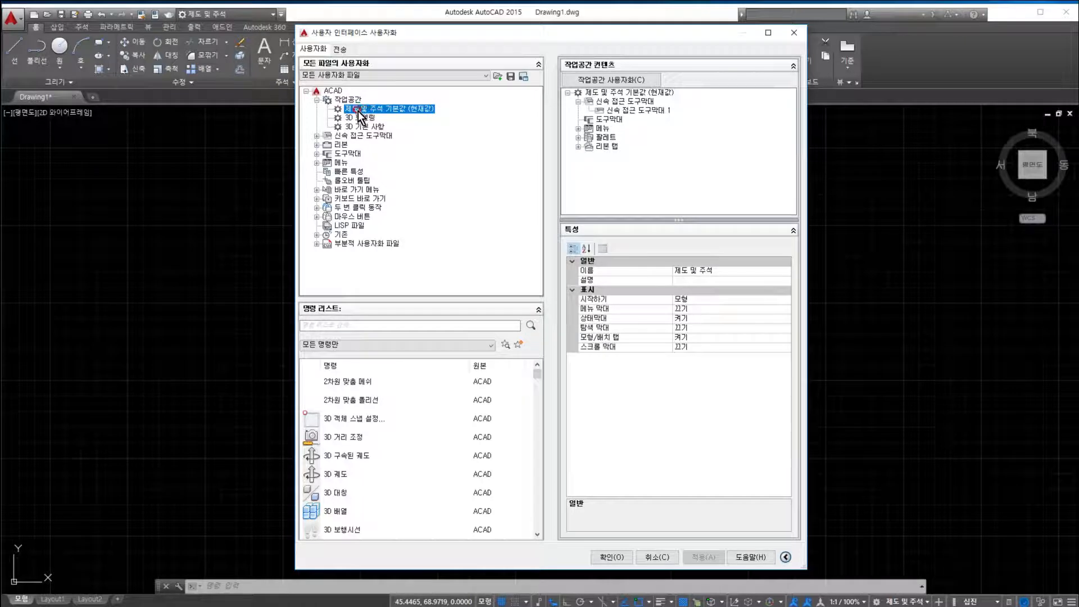
{"action": "left_click", "coordinate": [622, 102]}
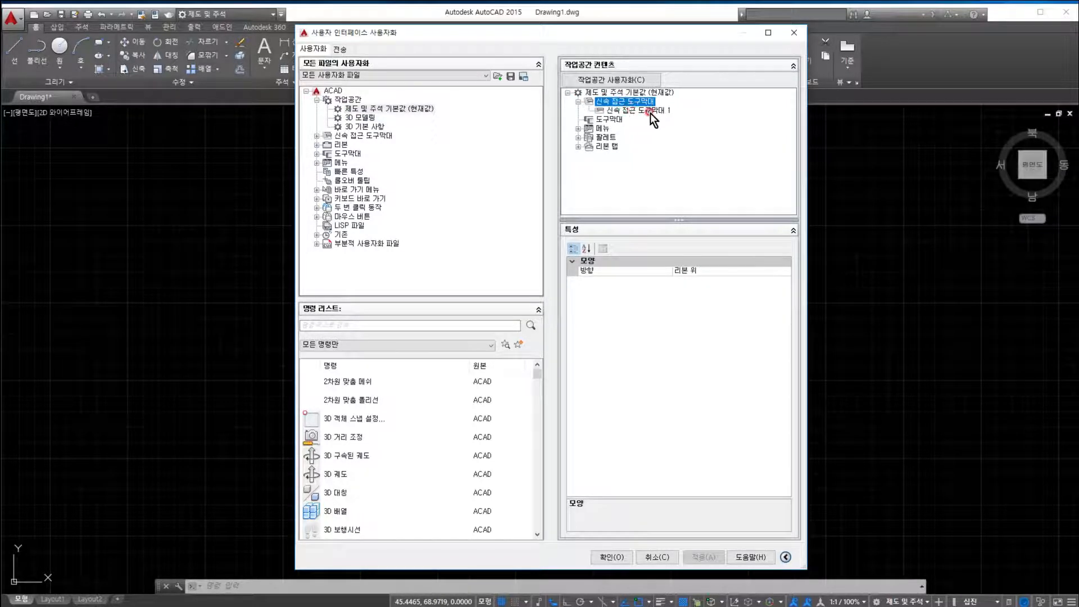
{"action": "left_click", "coordinate": [607, 120]}
{"action": "left_click", "coordinate": [607, 137]}
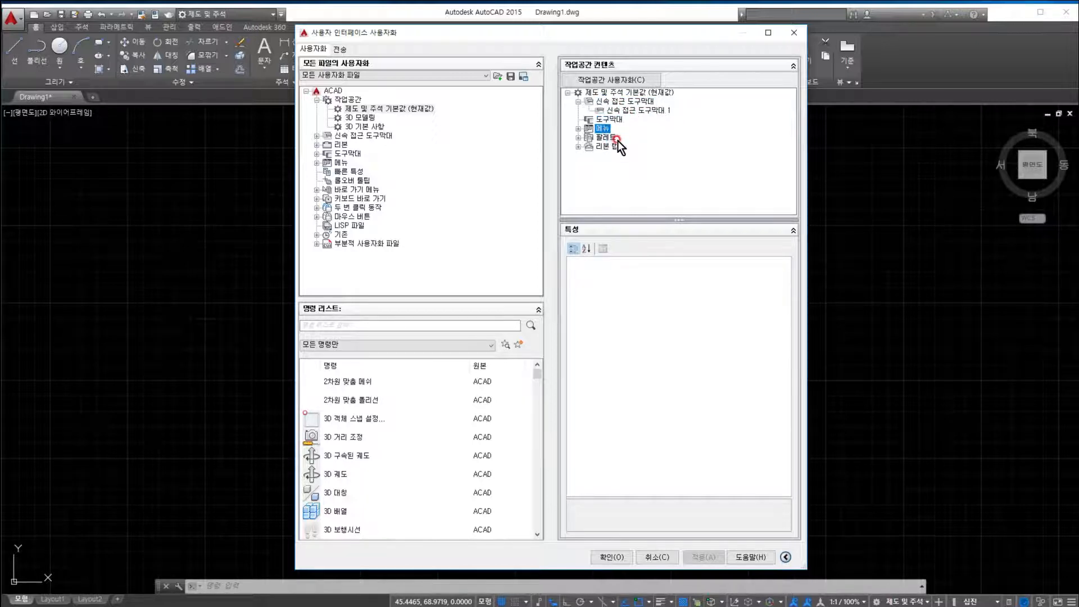
Expand the workspace's ribbon tabs (리본 탭) and examine the properties of the 홈 - 2D tab and its 그리기 panel.
{"action": "left_click", "coordinate": [578, 148]}
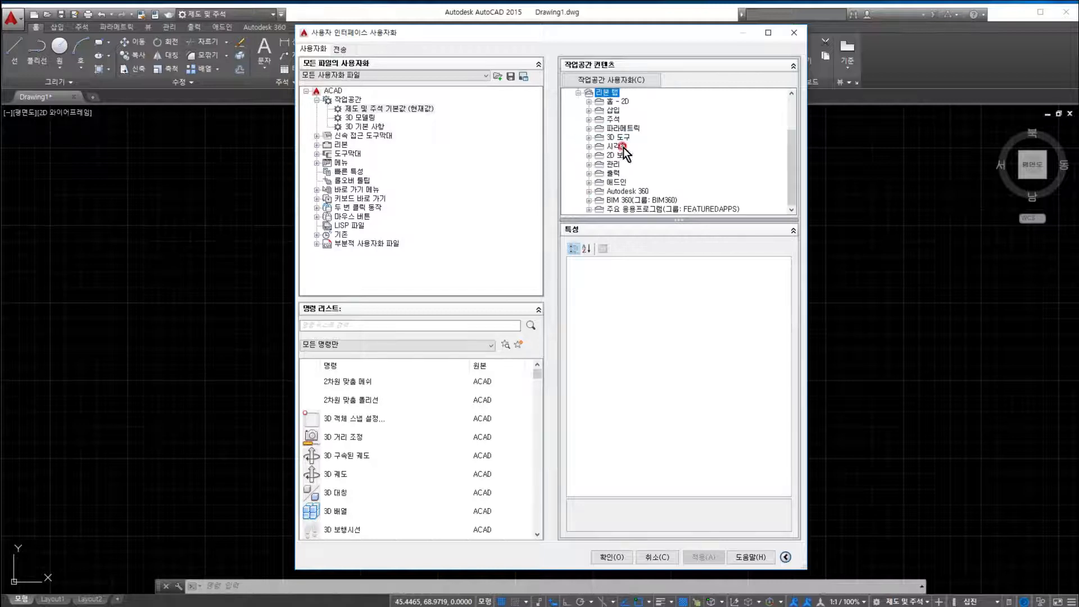
{"action": "left_click", "coordinate": [590, 102]}
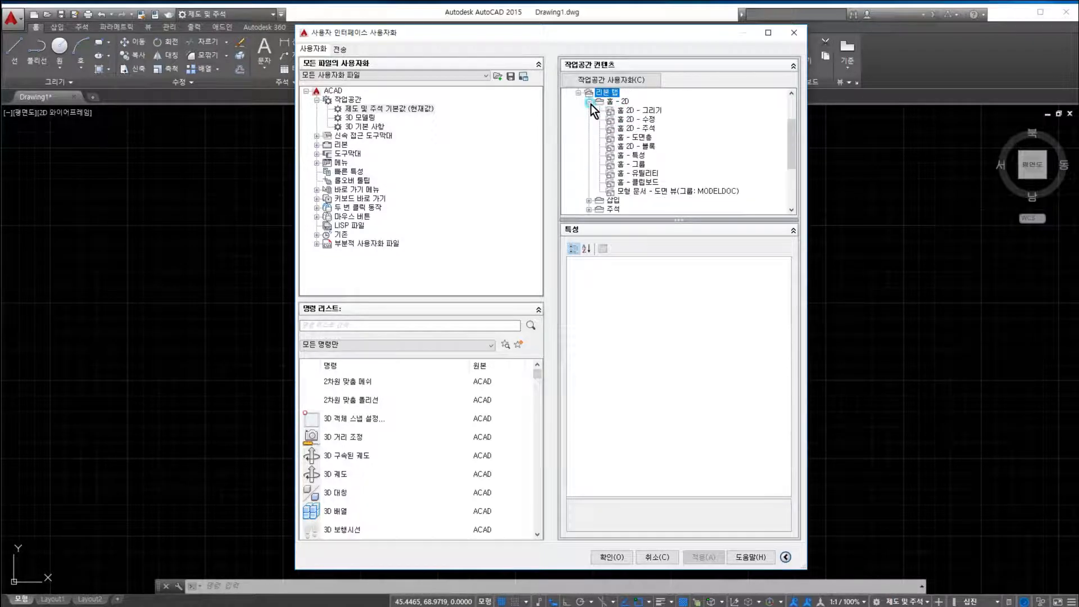
{"action": "left_click", "coordinate": [632, 111]}
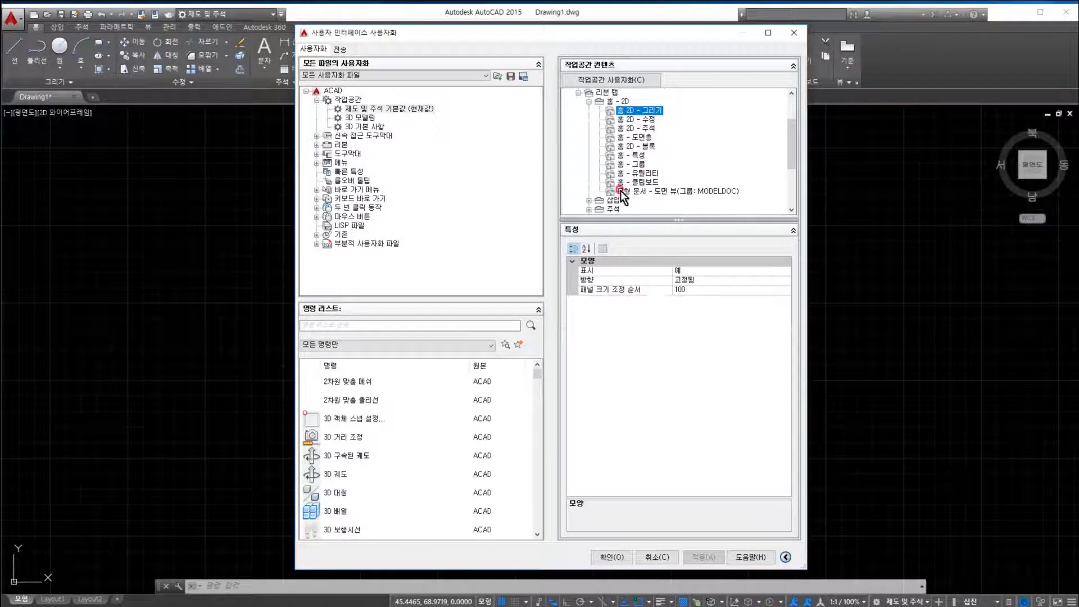
{"action": "scroll", "coordinate": [618, 173], "scroll_direction": "up", "scroll_amount": 2}
{"action": "left_click", "coordinate": [588, 130]}
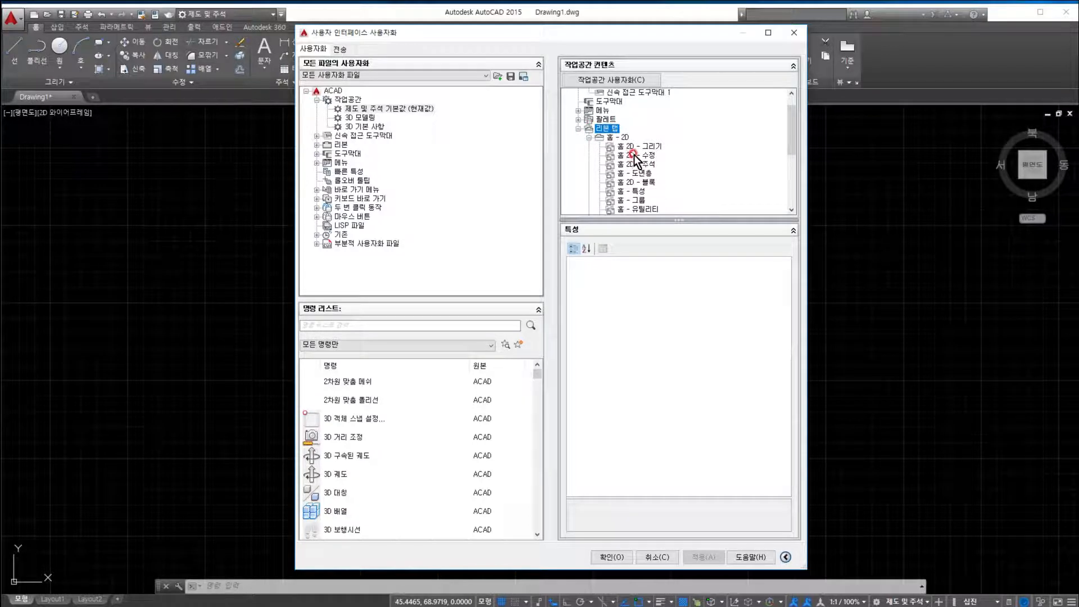
{"action": "left_click", "coordinate": [616, 138]}
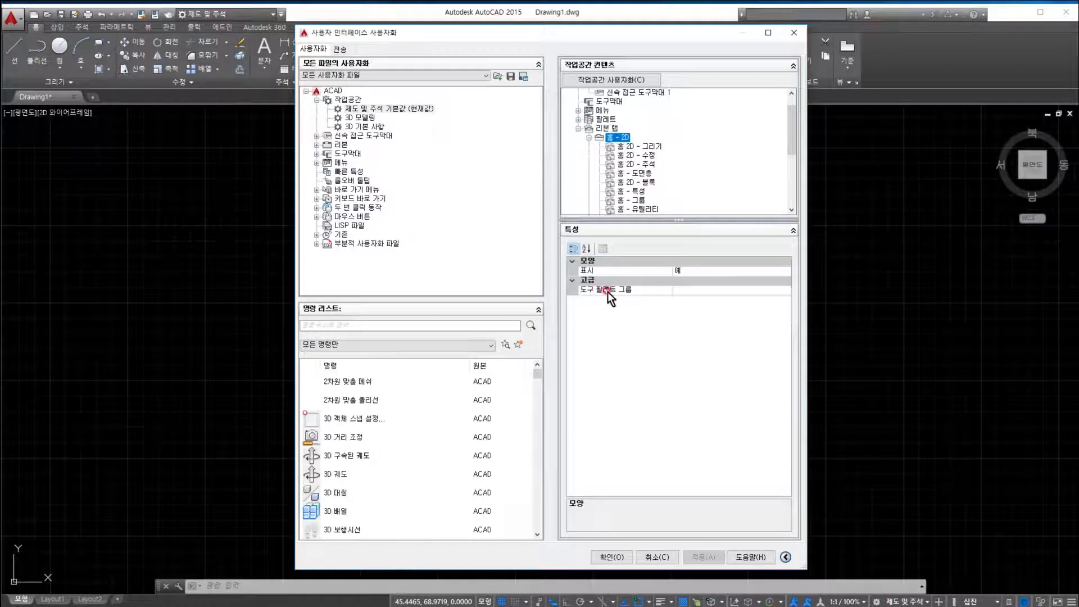
{"action": "left_click", "coordinate": [633, 148]}
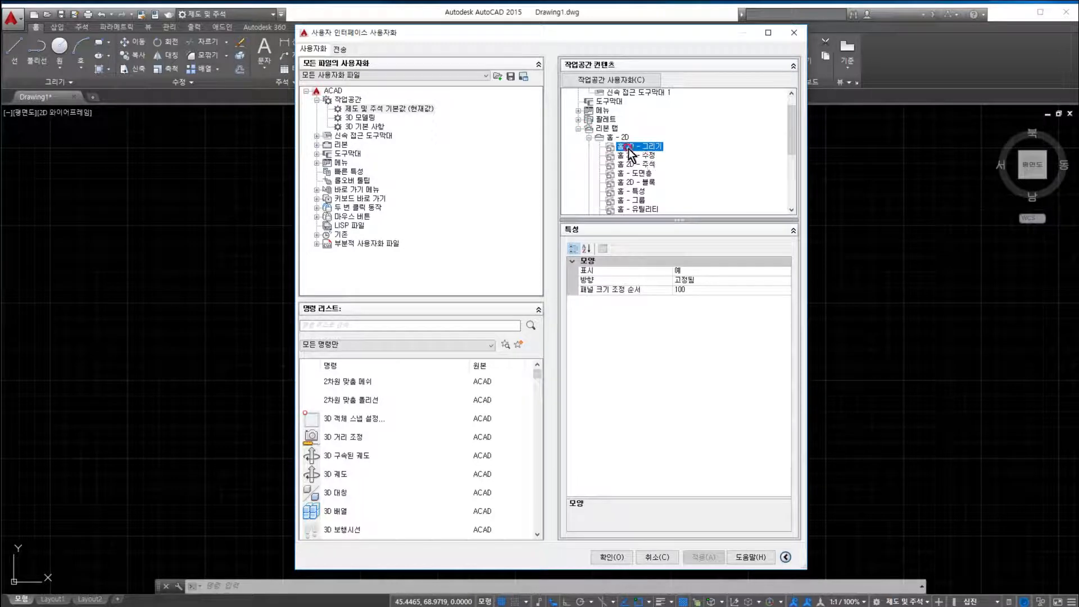
{"action": "scroll", "coordinate": [630, 123], "scroll_direction": "up", "scroll_amount": 1}
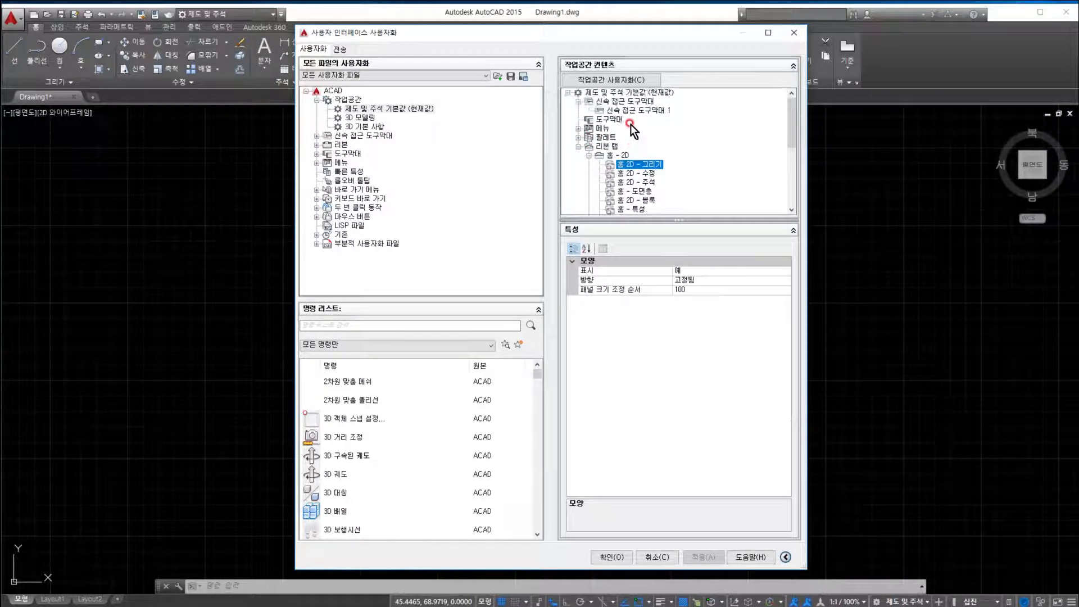
Rename the current default workspace as 제도 및 주석1.
{"action": "left_click", "coordinate": [423, 114]}
{"action": "left_click", "coordinate": [363, 108]}
{"action": "left_click", "coordinate": [397, 112]}
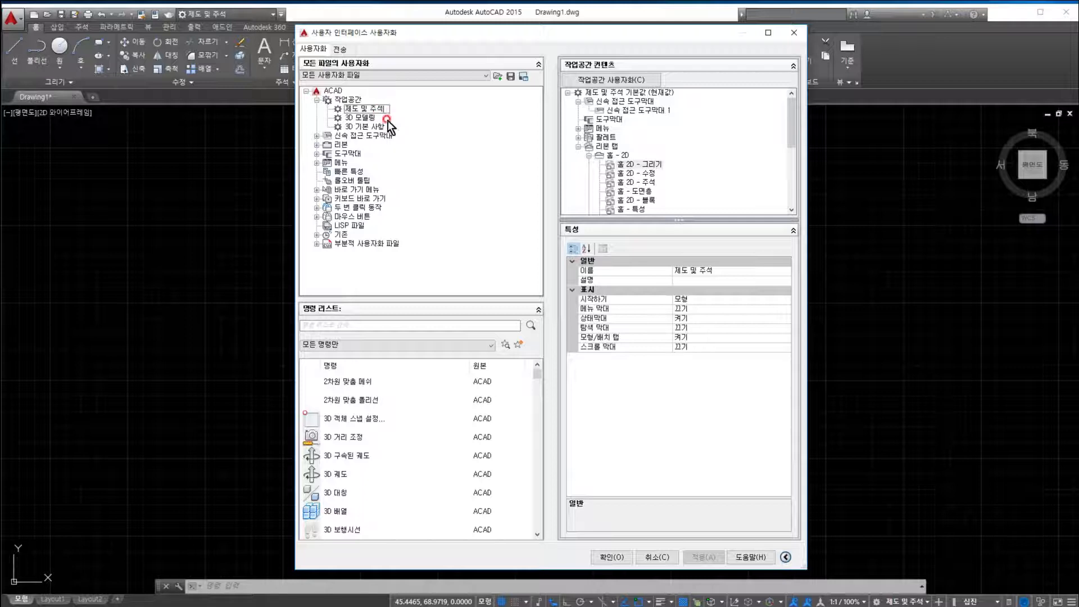
{"action": "key", "text": "Return"}
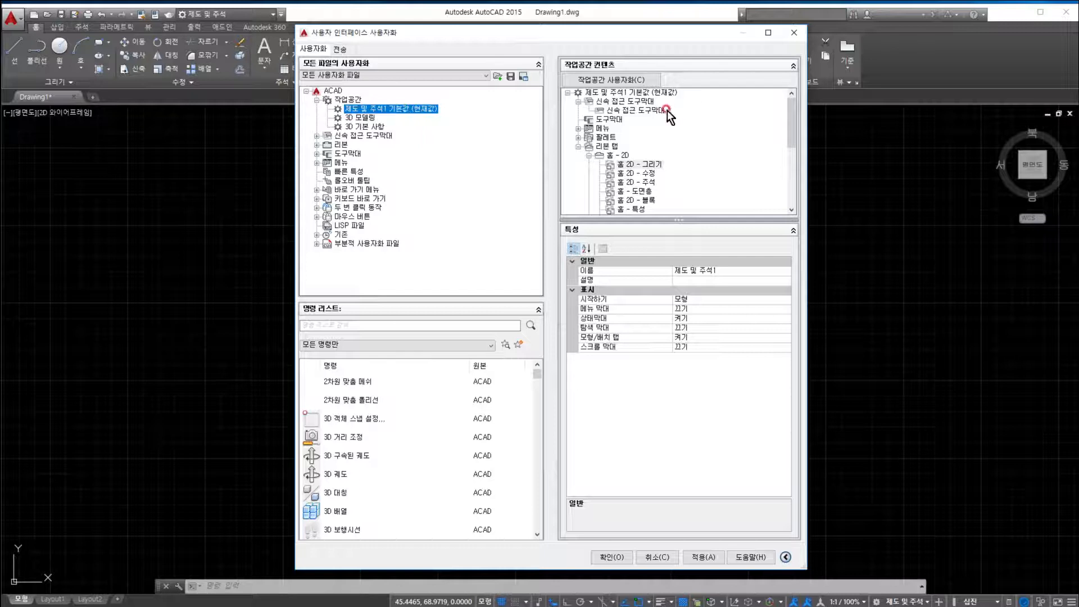
Restore the workspace's original name, 제도 및 주석.
{"action": "left_click", "coordinate": [369, 110]}
{"action": "left_click", "coordinate": [381, 136]}
{"action": "left_click", "coordinate": [379, 110]}
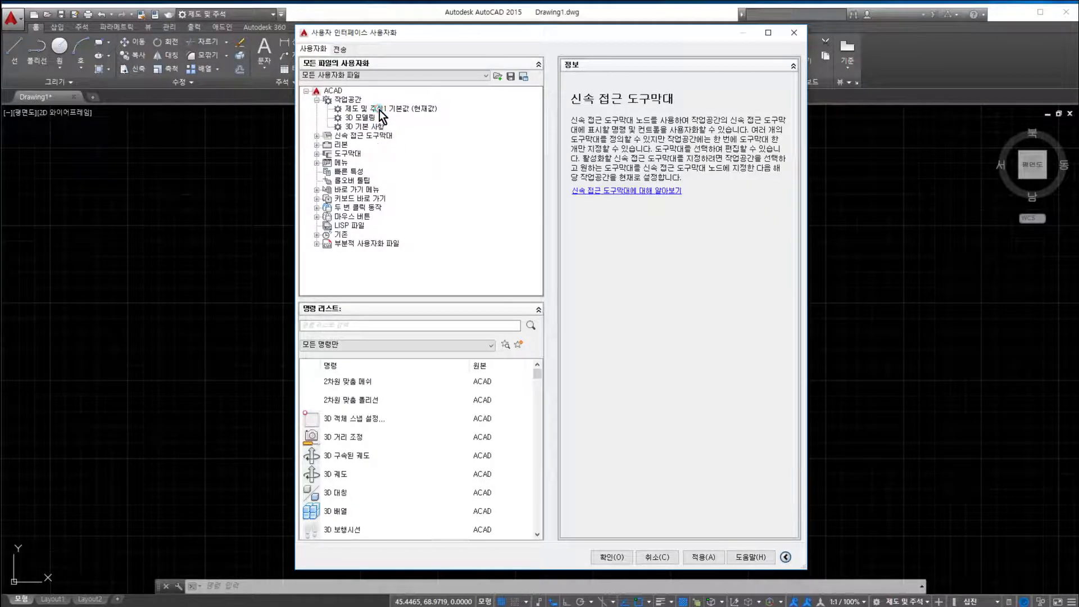
{"action": "right_click", "coordinate": [386, 109]}
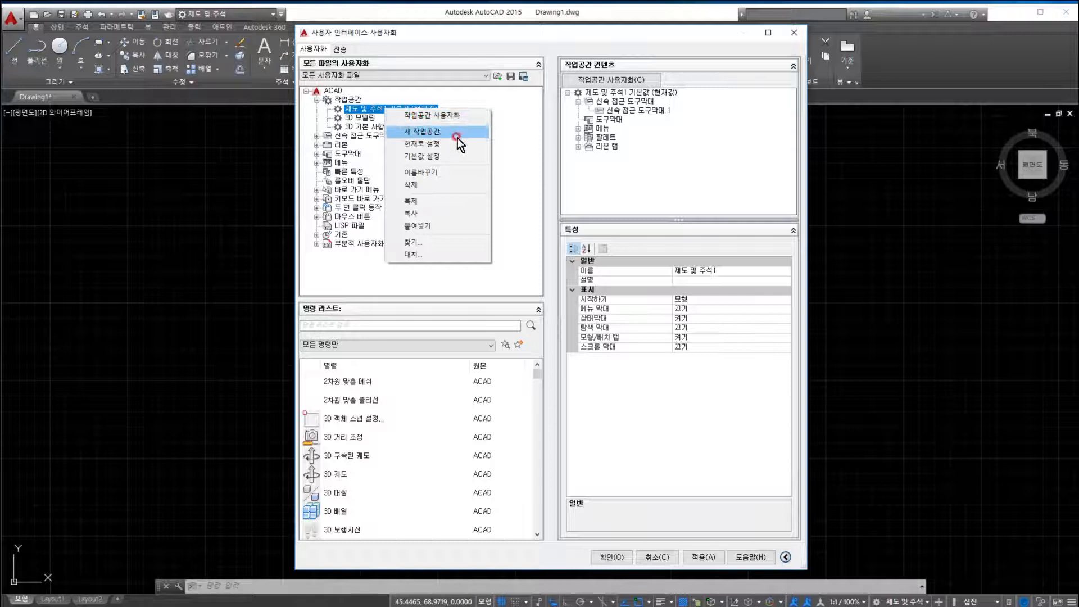
{"action": "left_click", "coordinate": [433, 171]}
{"action": "left_click", "coordinate": [386, 108]}
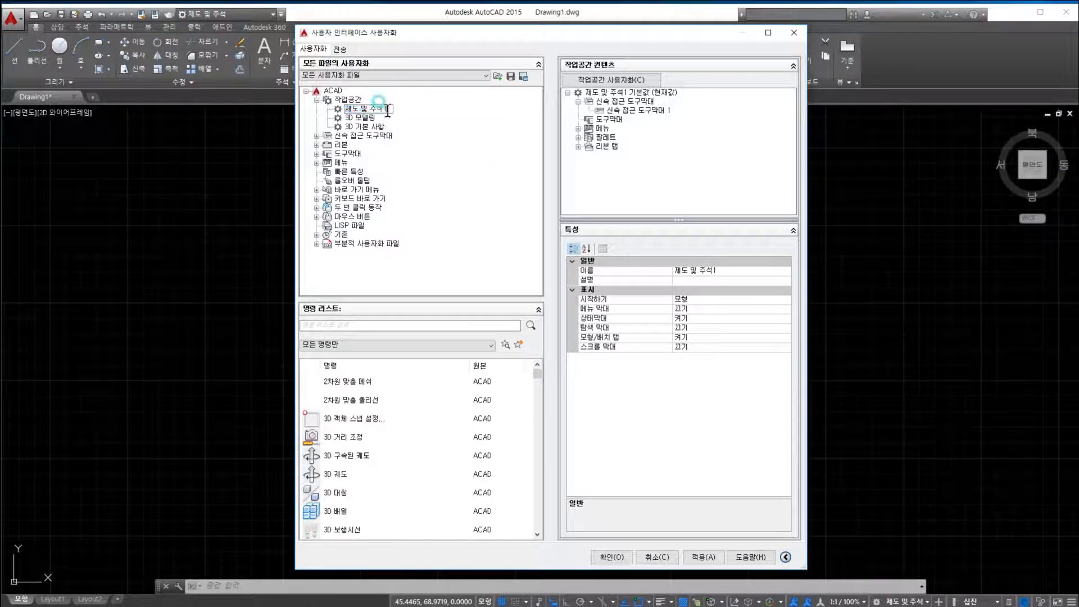
{"action": "key", "text": "BackSpace"}
{"action": "key", "text": "Return"}
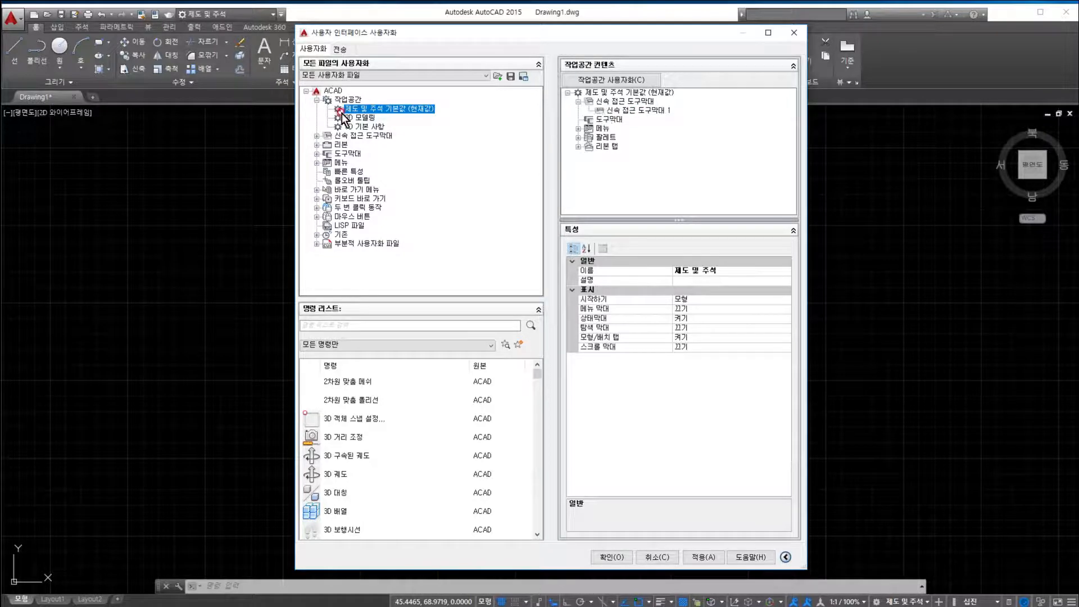
Move the 파일(F) menu below 편집(E) in the 제도 및 주석 workspace contents, apply the change and close the editor.
{"action": "left_click", "coordinate": [578, 129]}
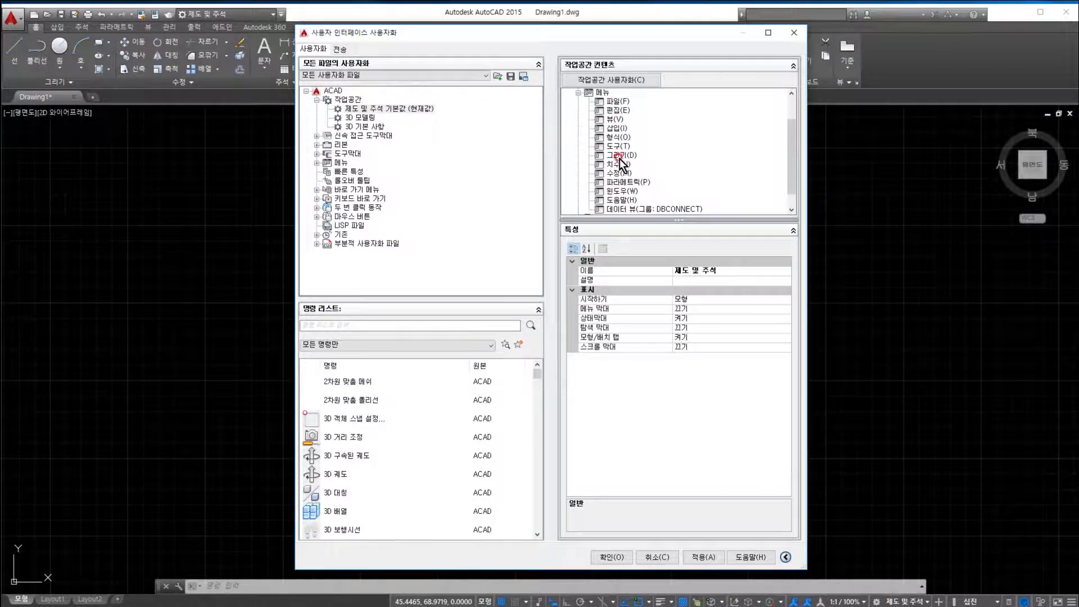
{"action": "scroll", "coordinate": [614, 186], "scroll_direction": "up", "scroll_amount": 2}
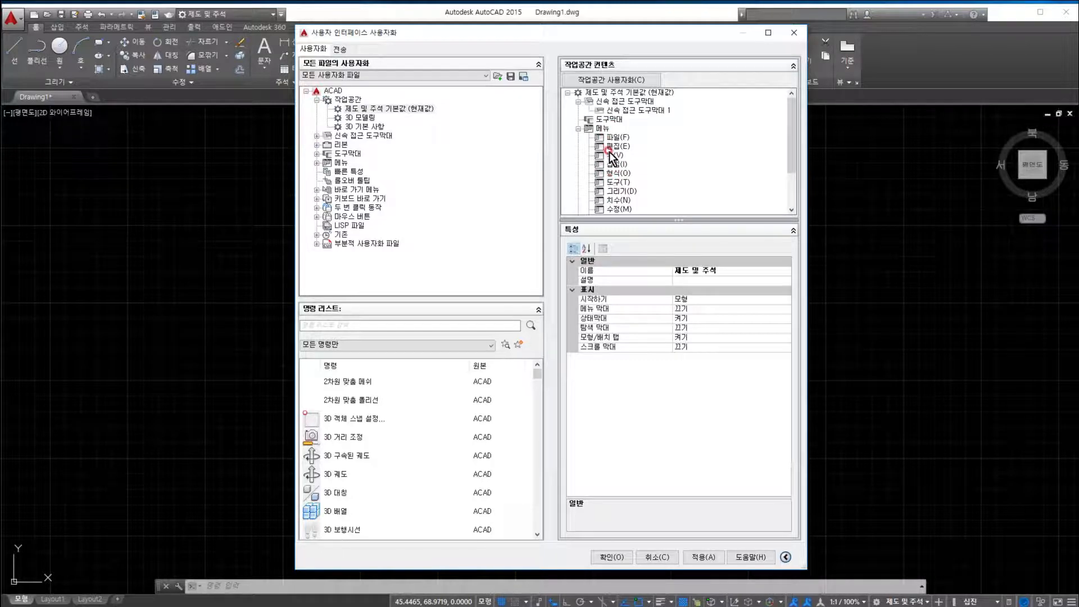
{"action": "left_click_drag", "start_coordinate": [611, 139], "coordinate": [612, 151]}
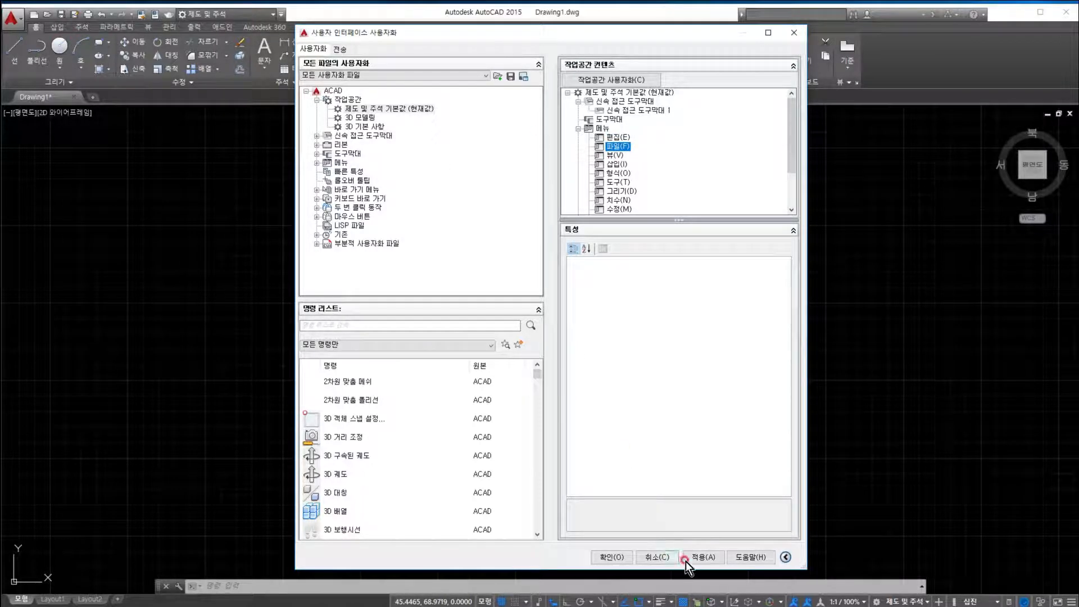
{"action": "left_click", "coordinate": [699, 557]}
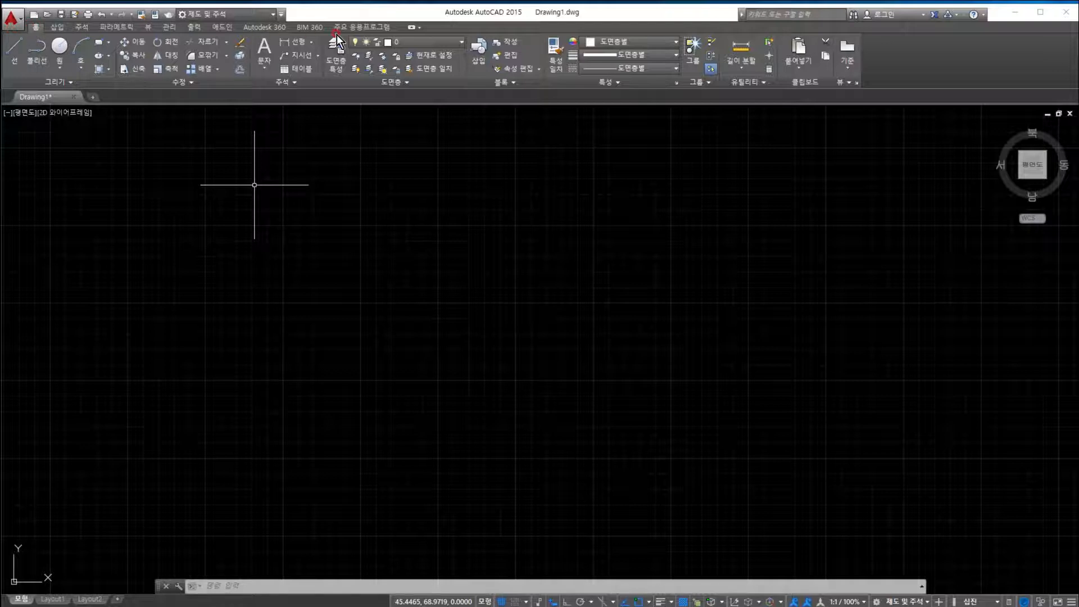
Display the classic menu bar above the ribbon.
{"action": "left_click", "coordinate": [283, 15]}
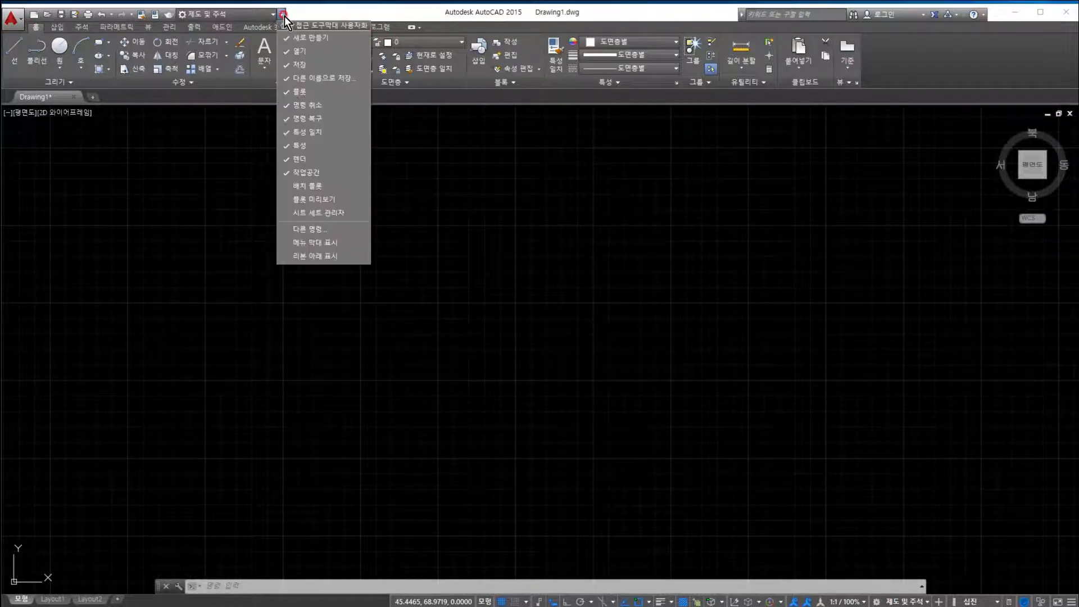
{"action": "left_click", "coordinate": [315, 246]}
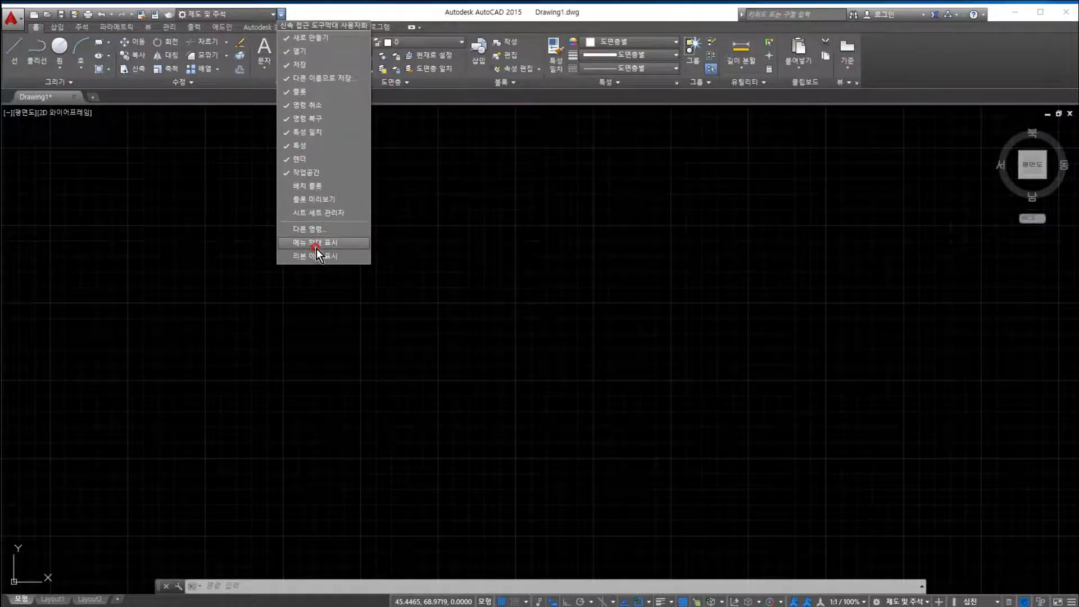
{"action": "left_click", "coordinate": [316, 248]}
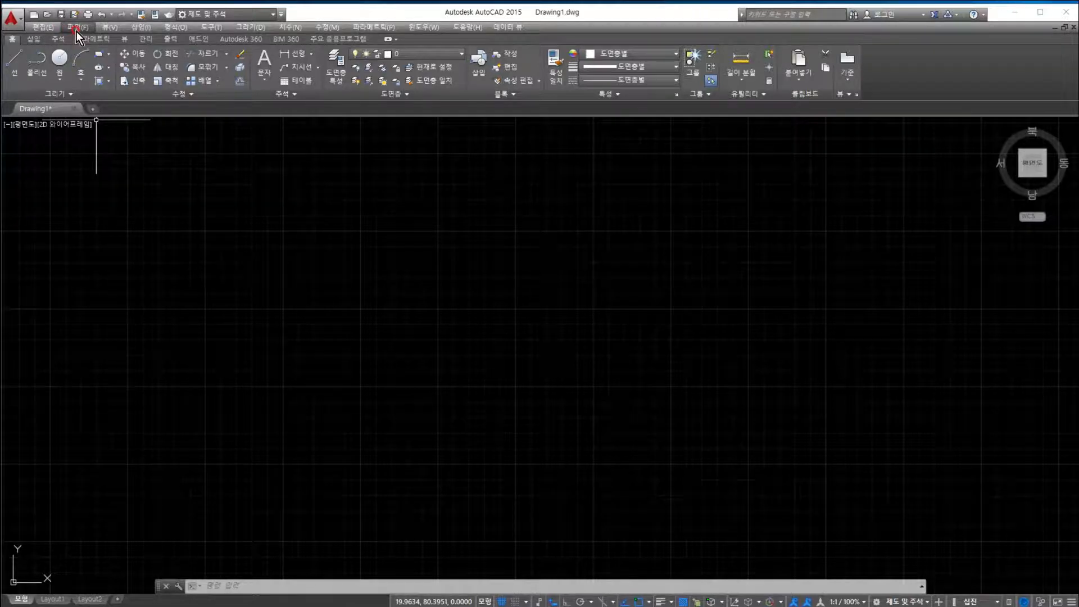
Using CUI, move the 파일(F) menu above 편집(E) in the 제도 및 주석 workspace contents, apply the change and close the editor.
{"action": "left_click", "coordinate": [204, 586]}
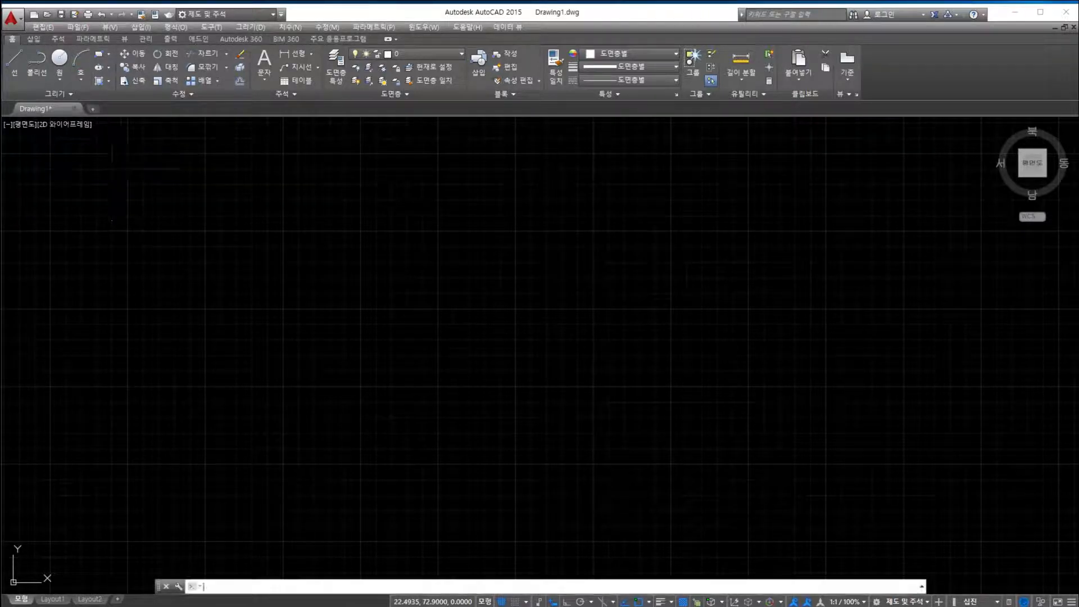
{"action": "type", "text": "CUI"}
{"action": "key", "text": "Return"}
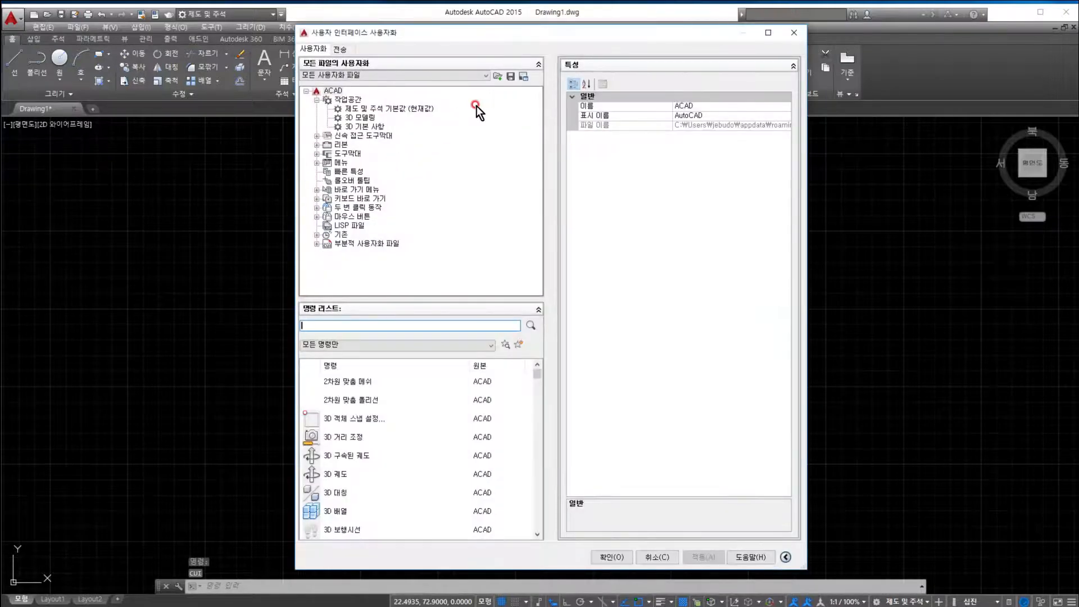
{"action": "left_click", "coordinate": [374, 108]}
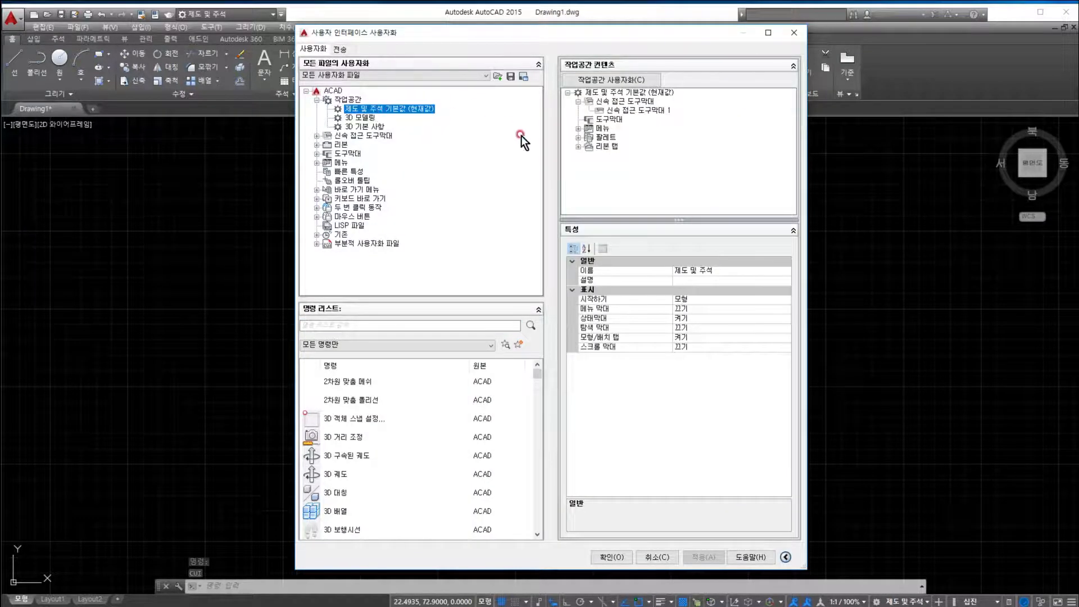
{"action": "double_click", "coordinate": [586, 130]}
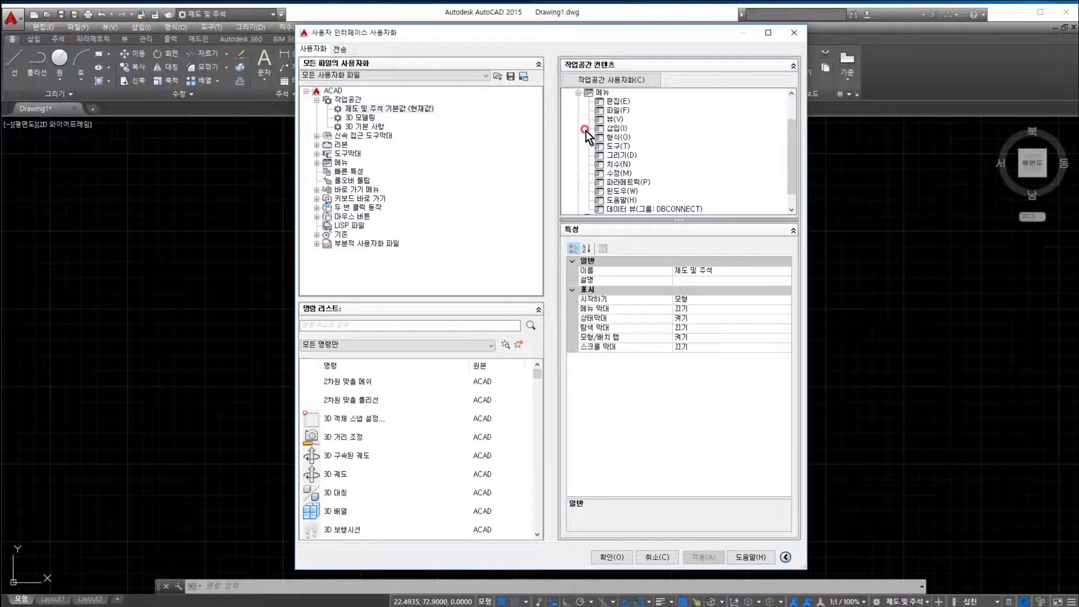
{"action": "scroll", "coordinate": [597, 127], "scroll_direction": "up", "scroll_amount": 2}
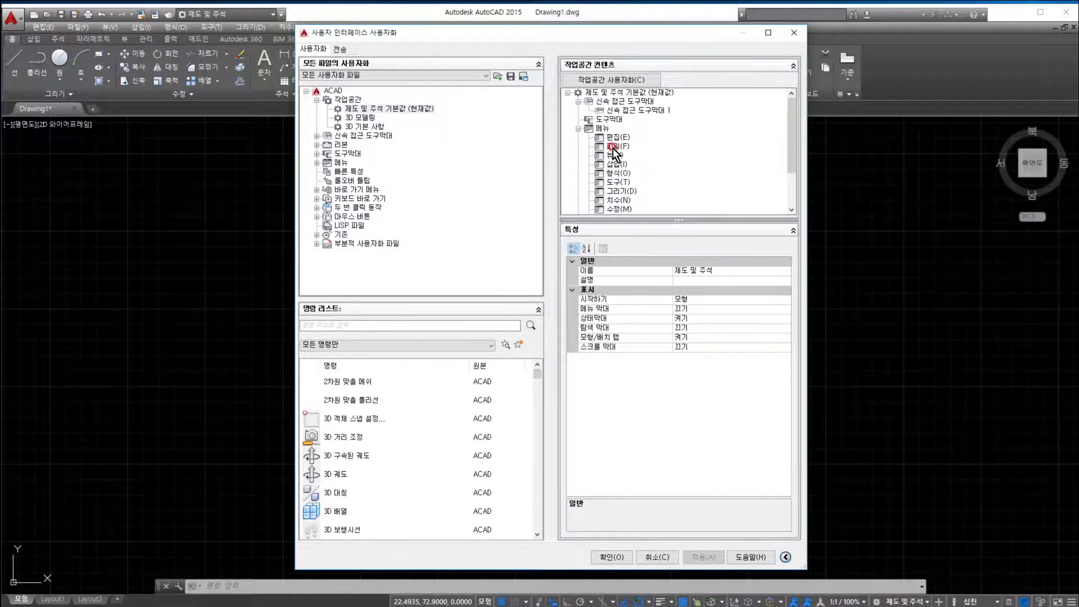
{"action": "left_click_drag", "start_coordinate": [613, 148], "coordinate": [615, 138]}
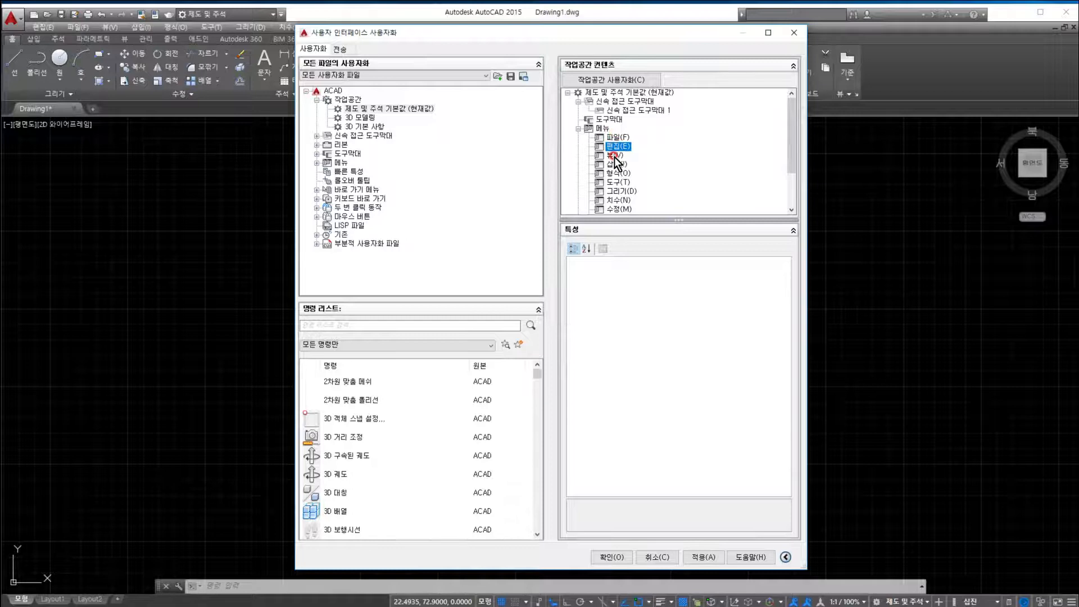
{"action": "left_click", "coordinate": [701, 557]}
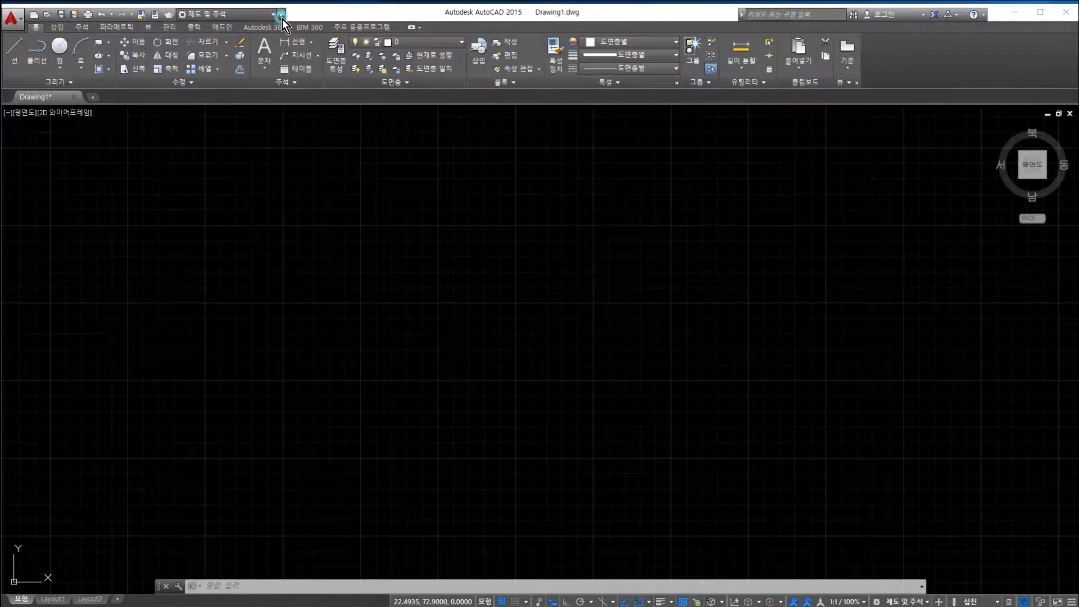
Display the classic menu bar above the ribbon and open the list of available workspaces.
{"action": "left_click", "coordinate": [282, 17]}
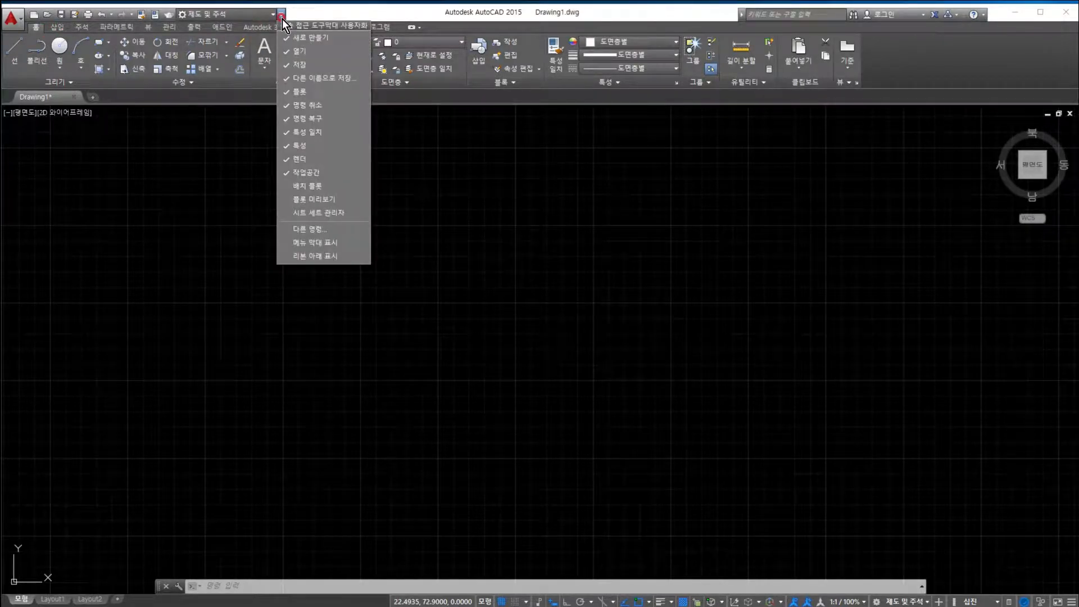
{"action": "left_click", "coordinate": [318, 245]}
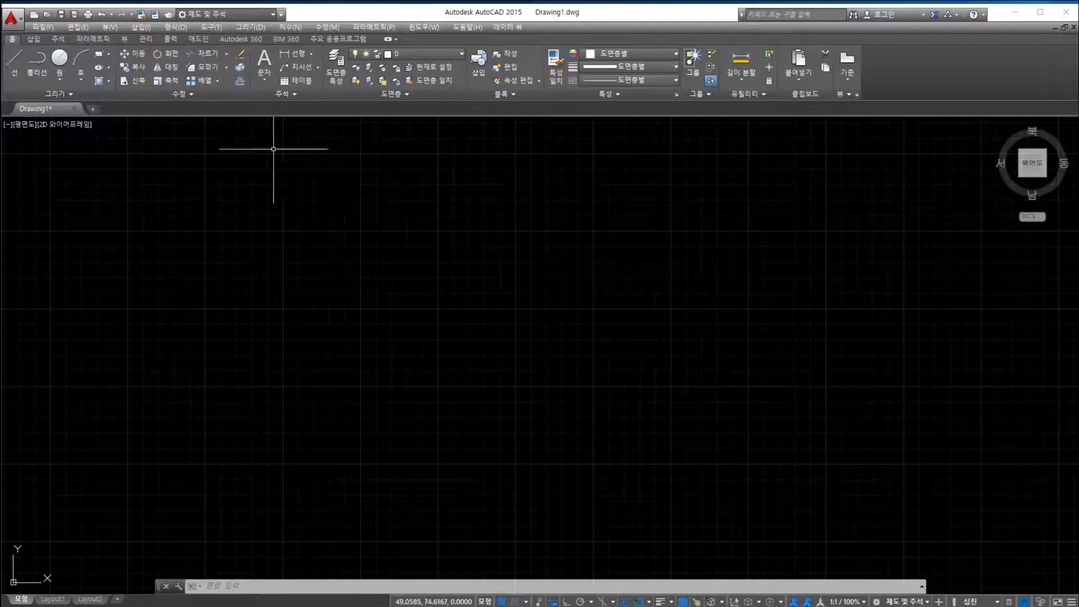
{"action": "left_click", "coordinate": [273, 14]}
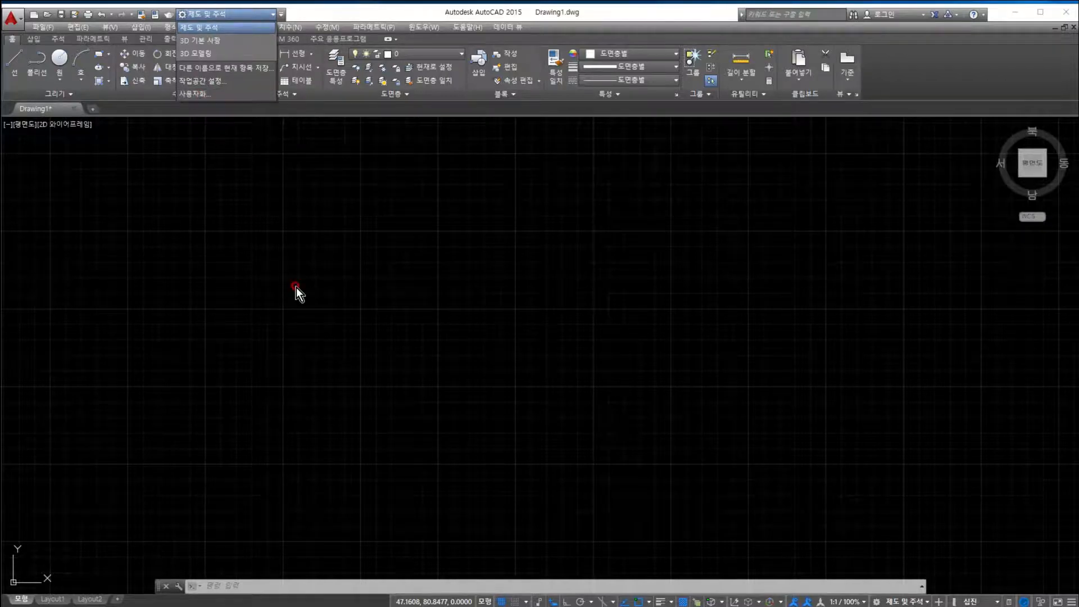
Reopen the interface customization editor with CUI and expand 신속 접근 도구막대 1 to view its commands.
{"action": "left_click", "coordinate": [264, 585]}
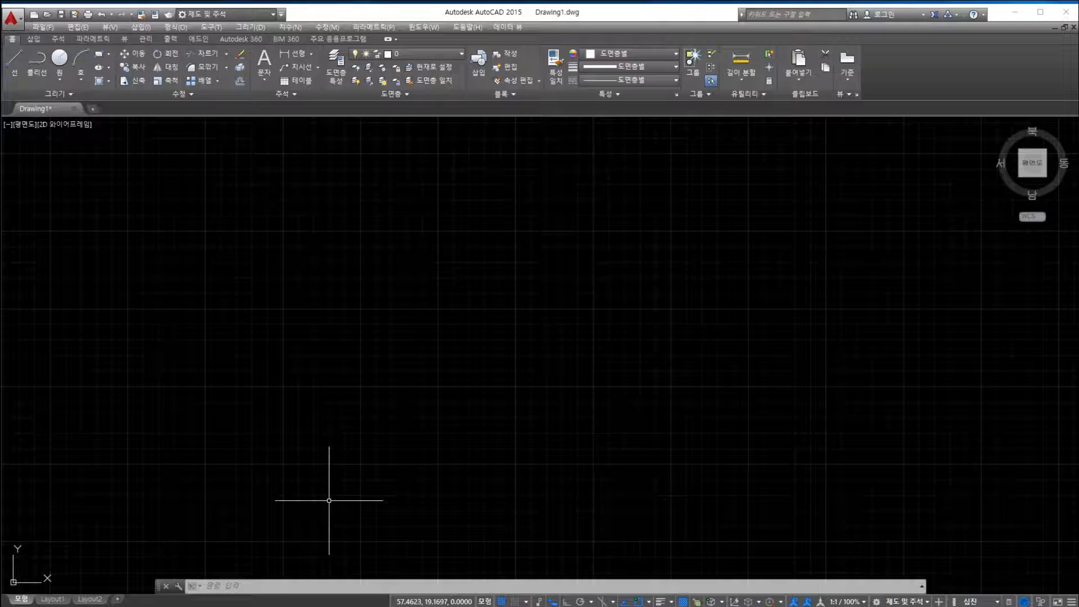
{"action": "type", "text": "cui"}
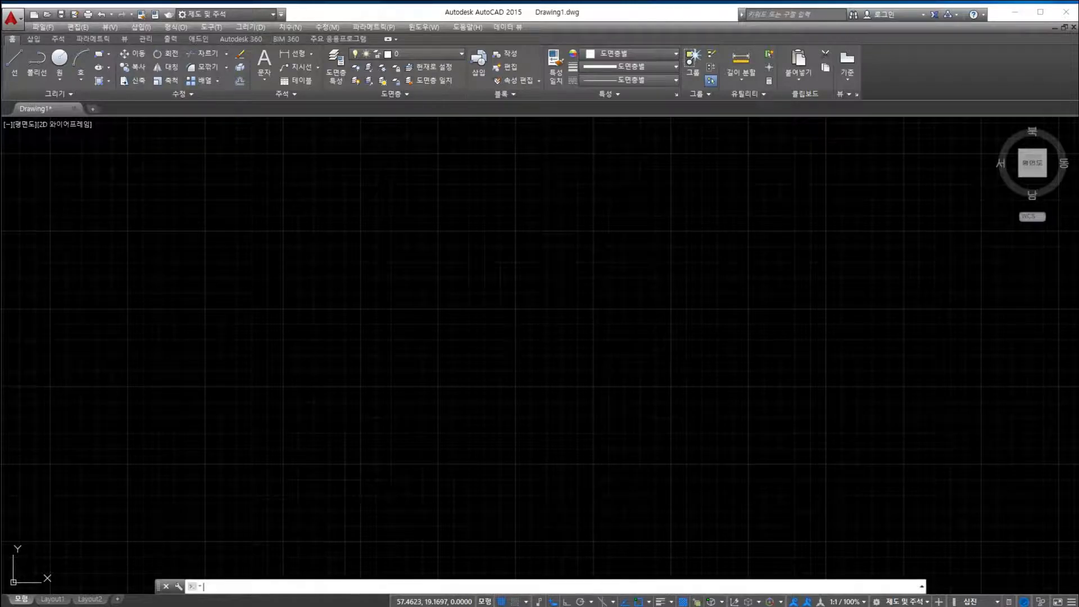
{"action": "key", "text": "Return"}
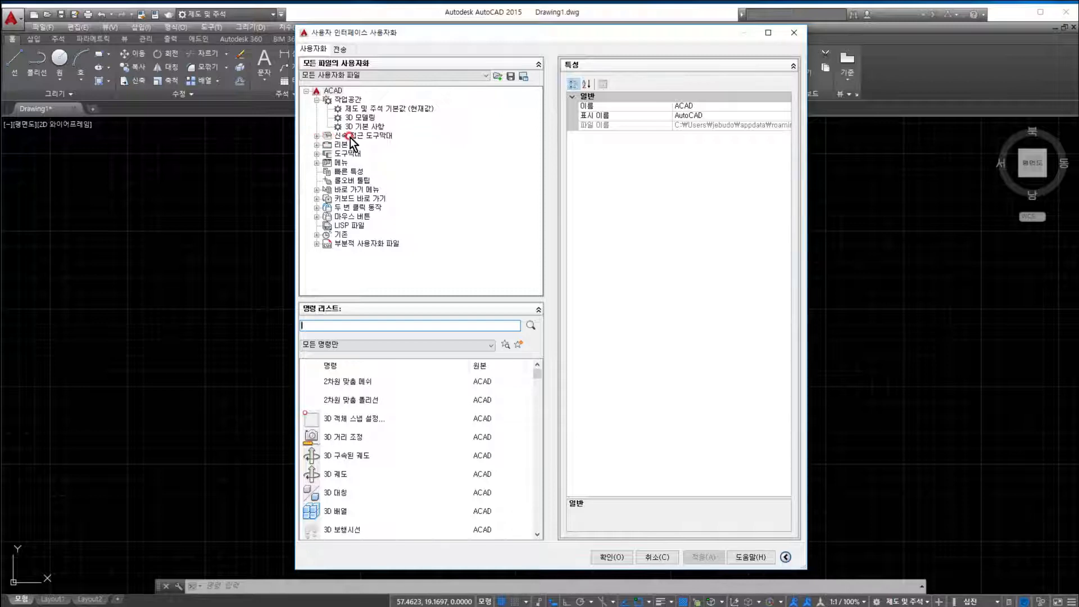
{"action": "left_click", "coordinate": [315, 136]}
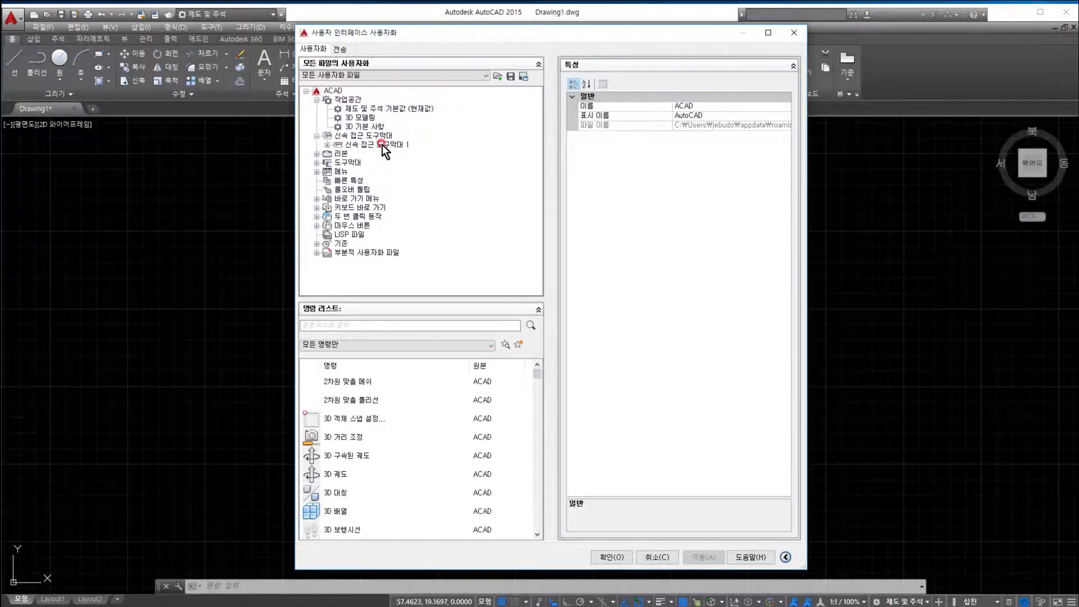
{"action": "left_click", "coordinate": [328, 145]}
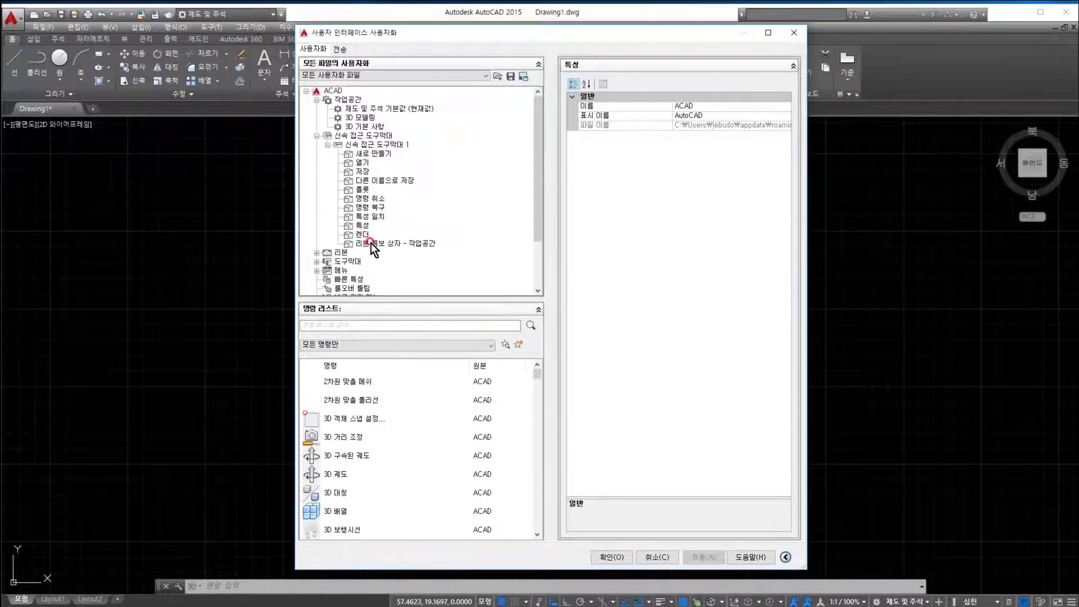
Expand the ribbon's 탭 node and its 홈 - 2D tab to view the panels it contains, comparing with the workspace list.
{"action": "left_click", "coordinate": [318, 254]}
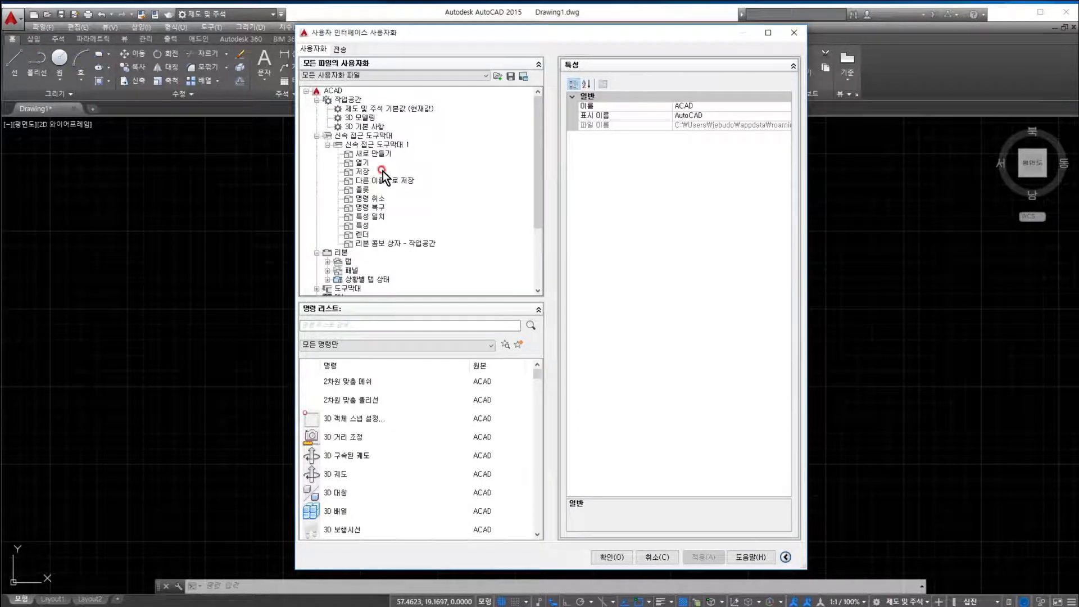
{"action": "left_click", "coordinate": [327, 261]}
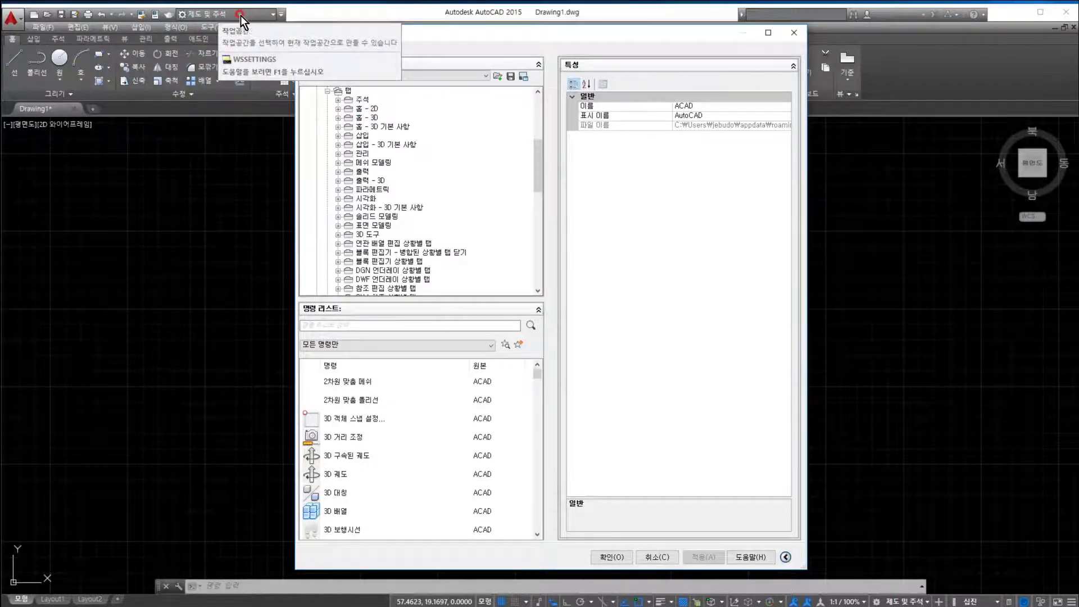
{"action": "left_click", "coordinate": [271, 16]}
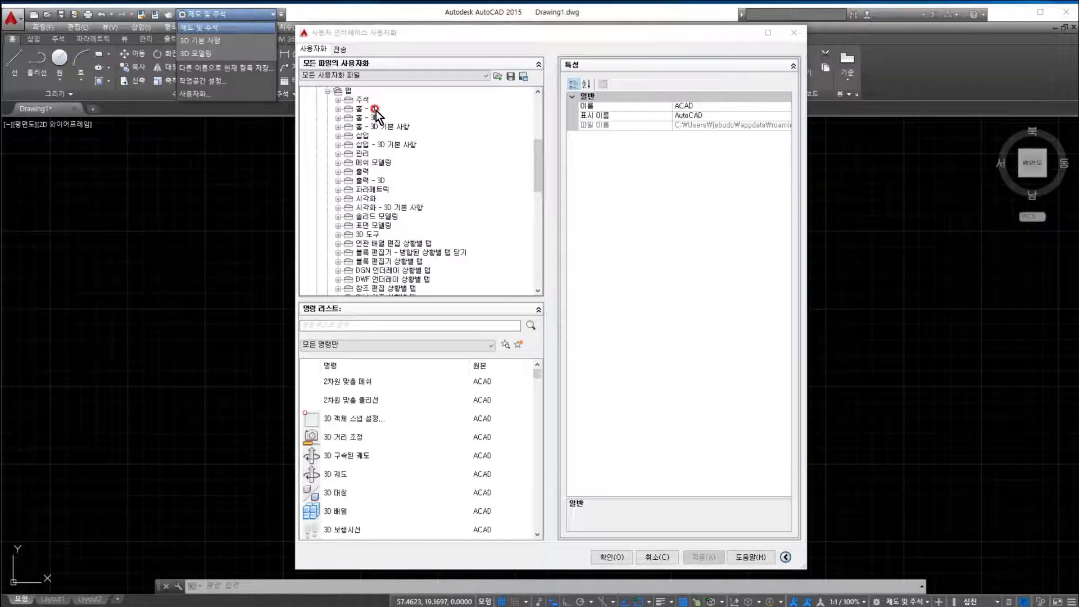
{"action": "left_click", "coordinate": [337, 109]}
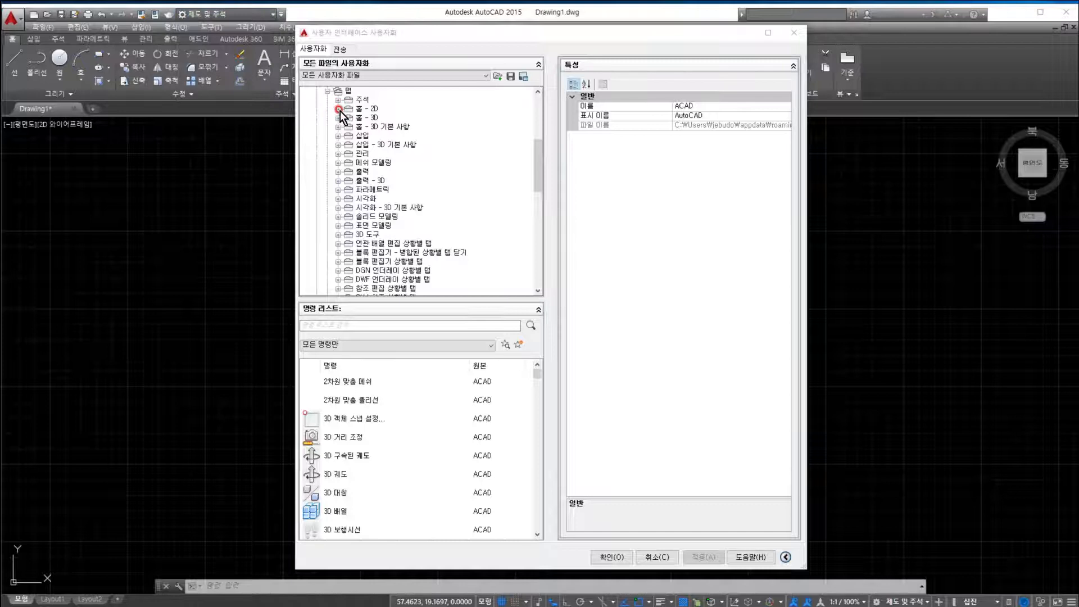
{"action": "left_click", "coordinate": [338, 110]}
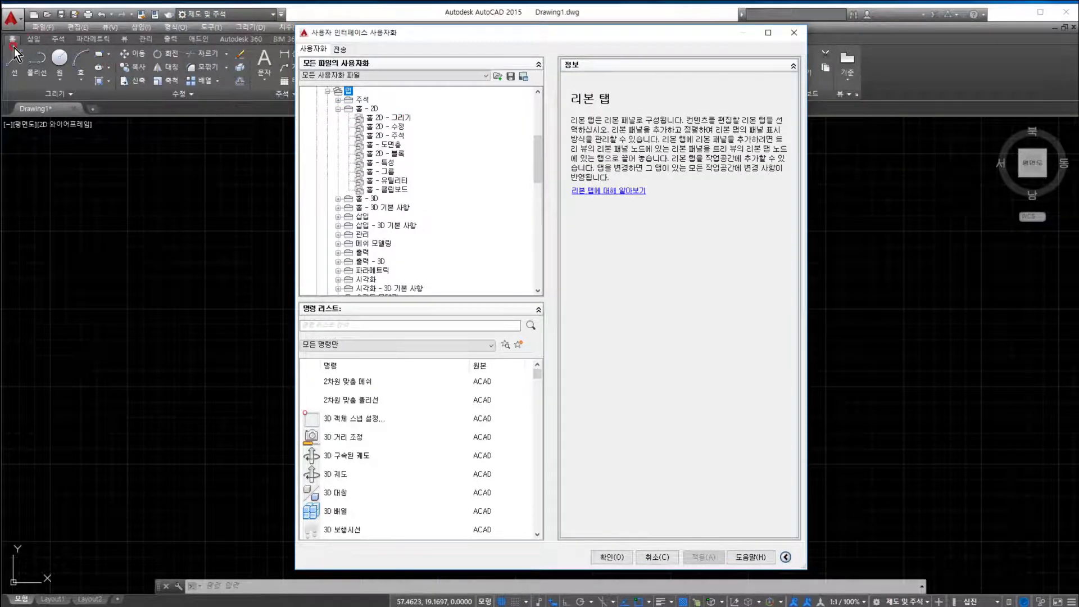
Preview the 홈 2D - 그리기 panel and select its 선 command to view the command's properties.
{"action": "left_click", "coordinate": [406, 119]}
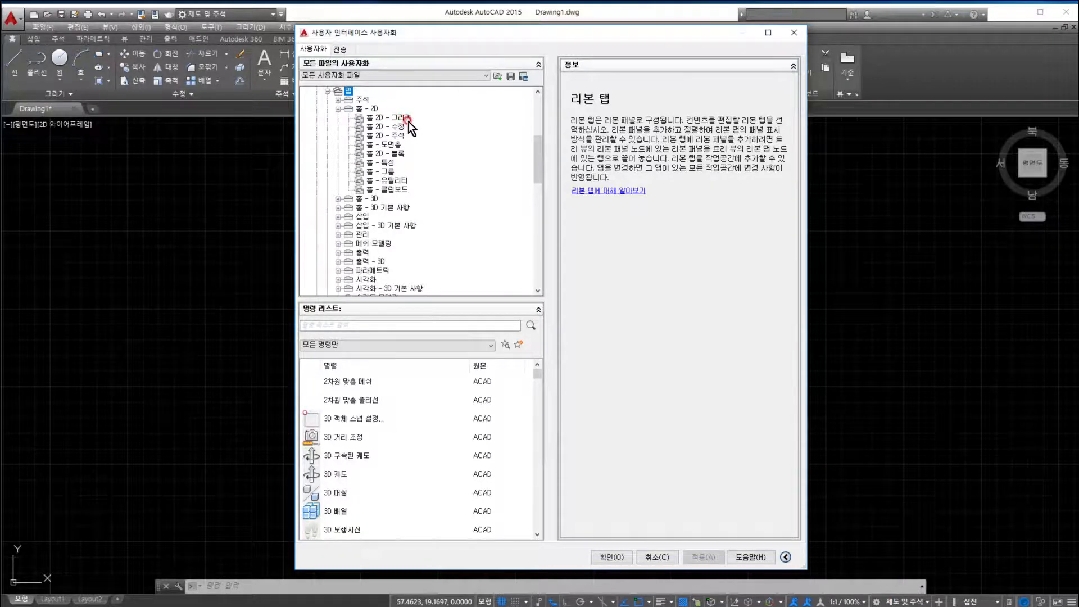
{"action": "left_click", "coordinate": [378, 120]}
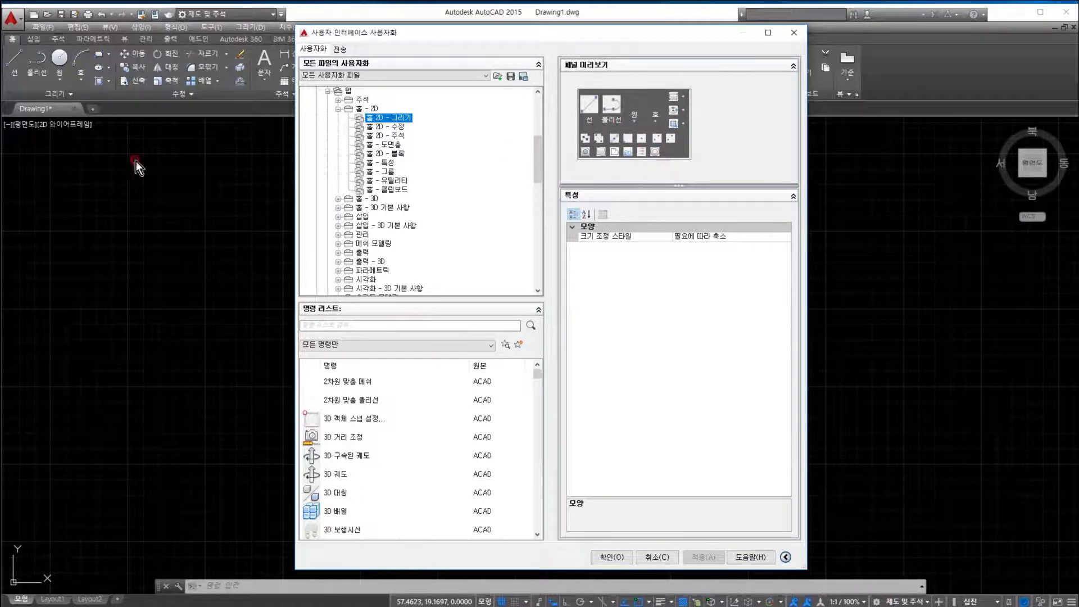
{"action": "left_click", "coordinate": [56, 95]}
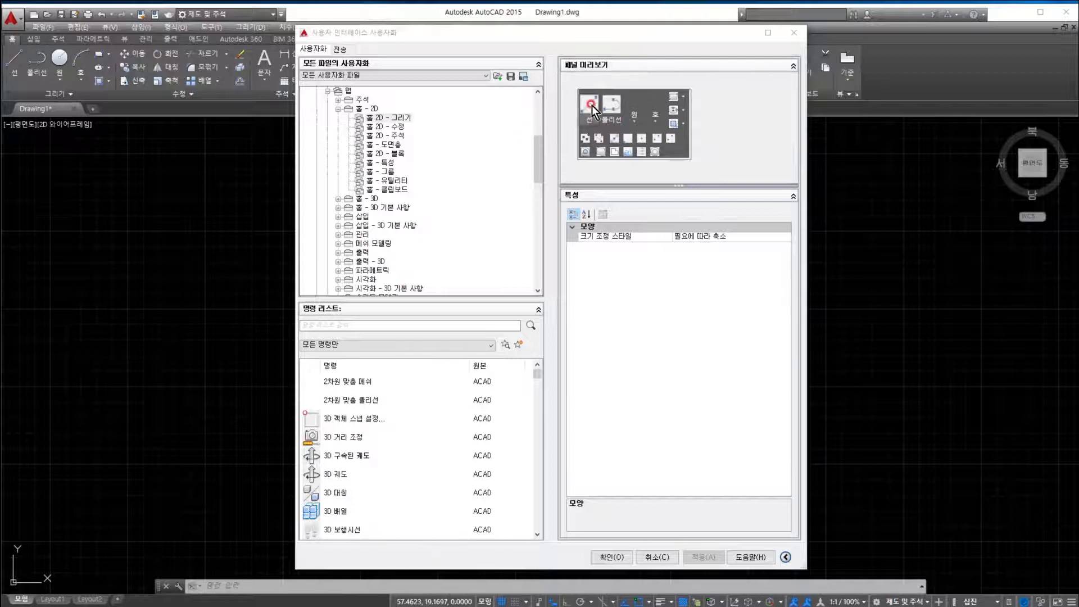
{"action": "left_click_drag", "start_coordinate": [539, 159], "coordinate": [538, 256]}
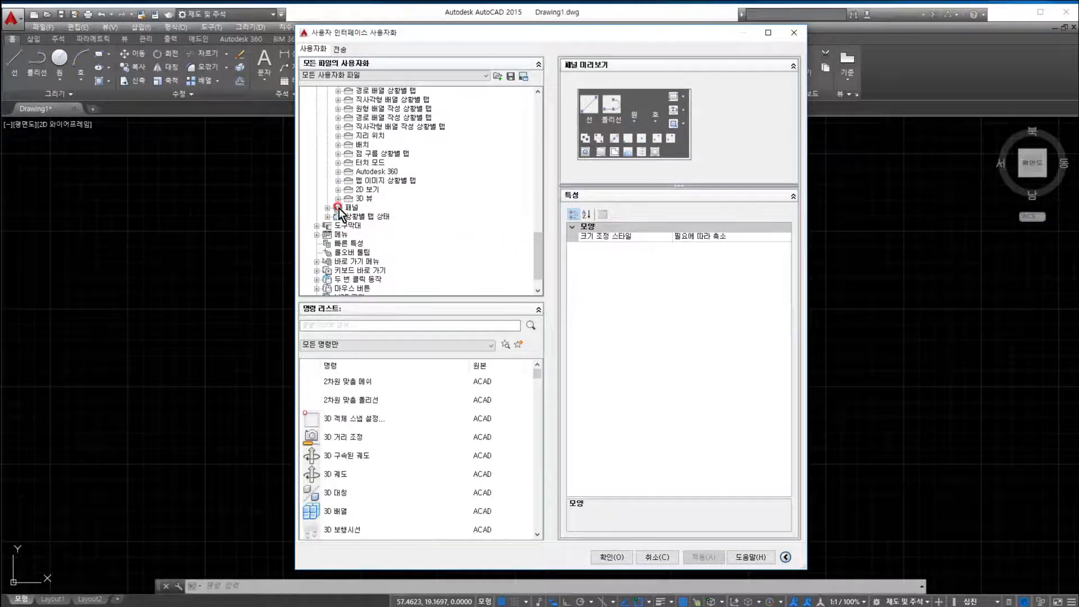
{"action": "left_click_drag", "start_coordinate": [541, 258], "coordinate": [548, 150]}
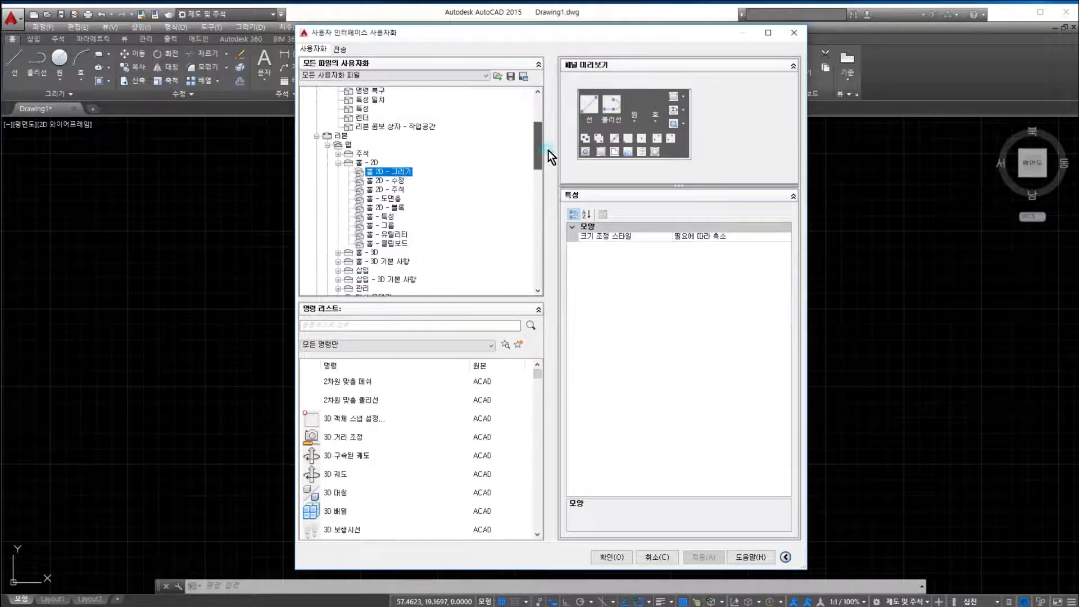
{"action": "left_click", "coordinate": [589, 106]}
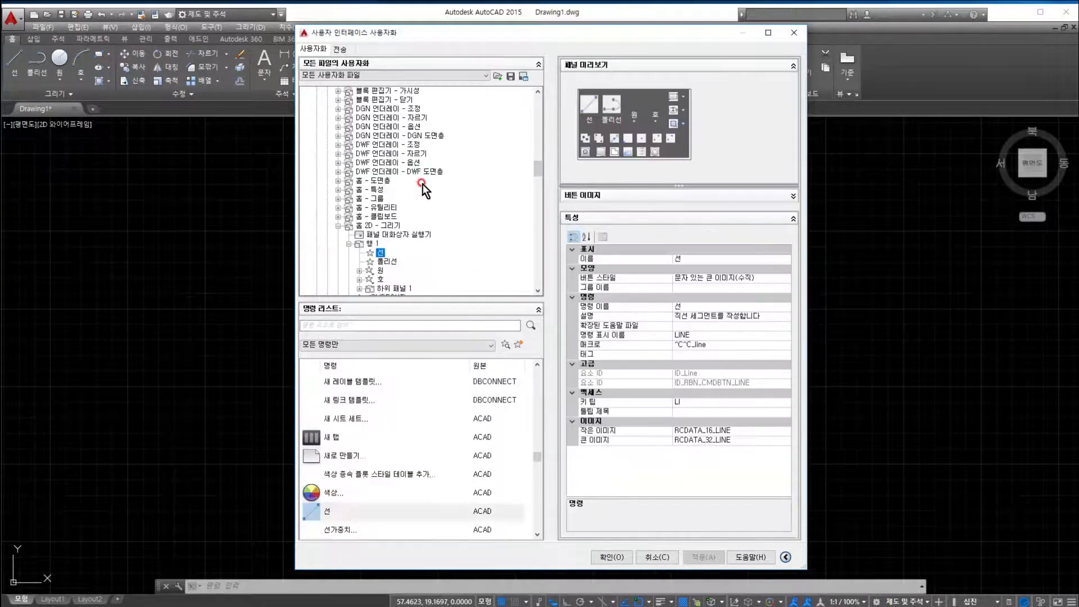
Examine 행 1 of the 홈 2D - 그리기 panel against the 그리기 panel on the ribbon.
{"action": "mouse_move", "coordinate": [537, 179]}
{"action": "left_mouse_down"}
{"action": "mouse_move", "coordinate": [540, 149]}
{"action": "mouse_move", "coordinate": [538, 174]}
{"action": "left_mouse_up"}
{"action": "left_click", "coordinate": [329, 180]}
{"action": "left_click", "coordinate": [425, 118]}
{"action": "left_click", "coordinate": [368, 163]}
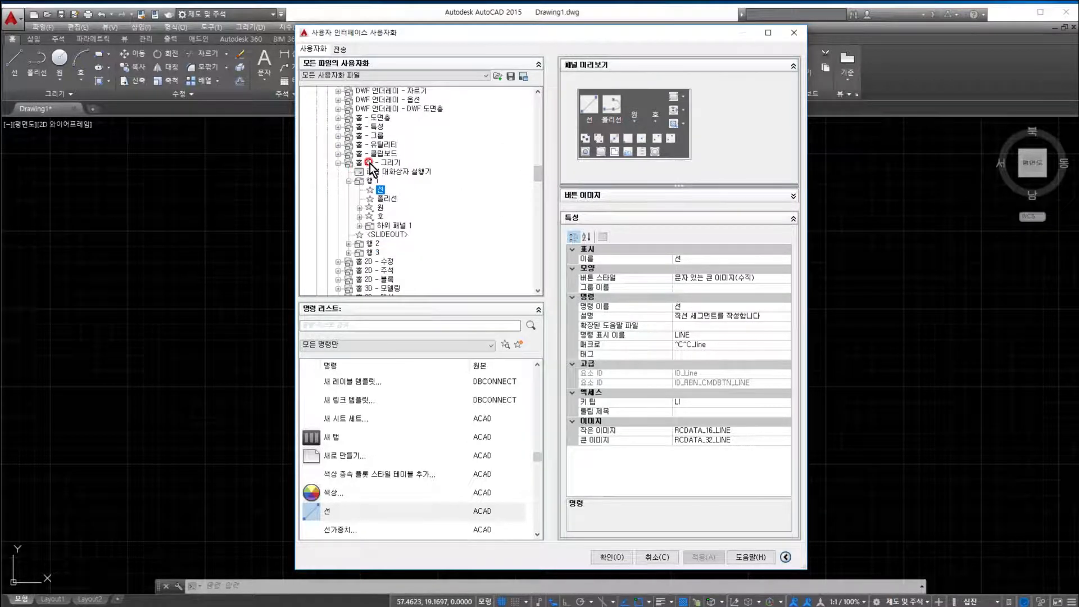
{"action": "left_click", "coordinate": [394, 163]}
{"action": "left_click", "coordinate": [343, 180]}
{"action": "left_click", "coordinate": [379, 194]}
{"action": "left_click", "coordinate": [70, 95]}
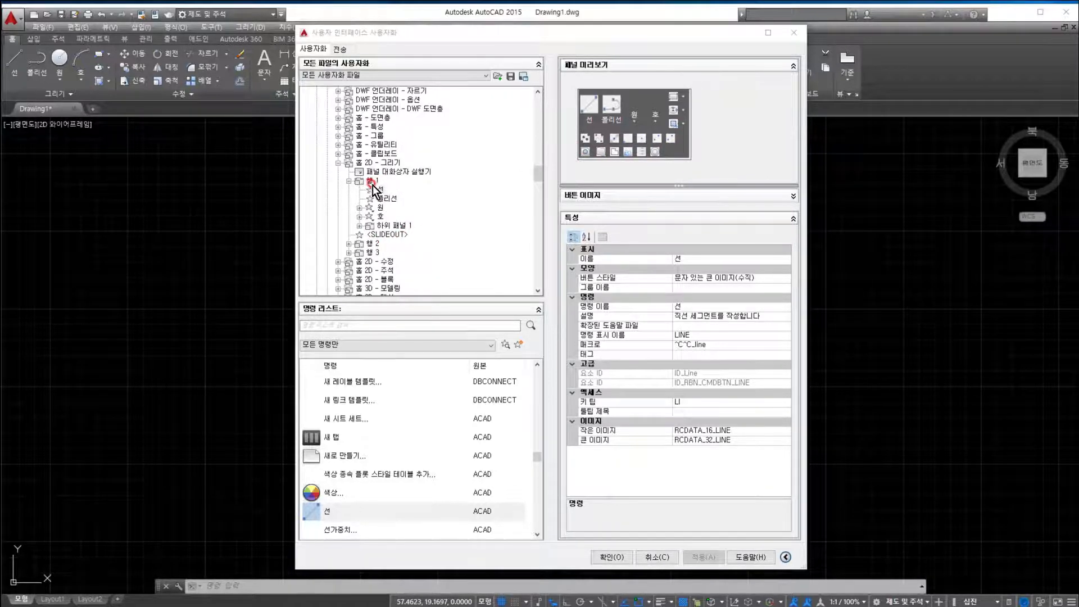
Expand 행 2 and 행 3 of the 홈 2D - 그리기 panel to view their commands.
{"action": "left_click", "coordinate": [348, 244]}
{"action": "scroll", "coordinate": [352, 253], "scroll_direction": "down", "scroll_amount": 1}
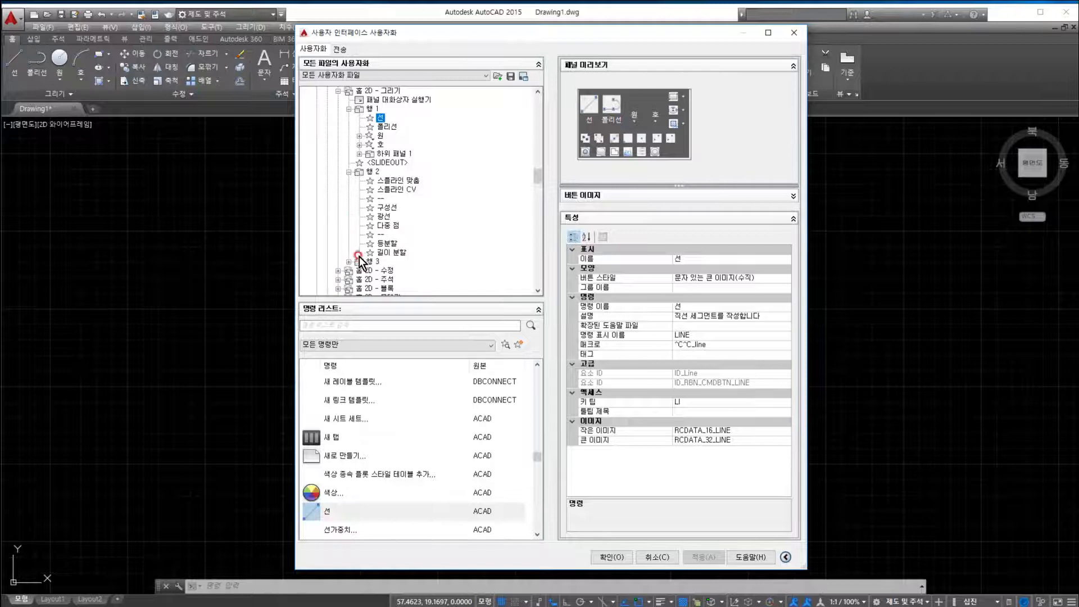
{"action": "left_click", "coordinate": [349, 261]}
{"action": "scroll", "coordinate": [388, 248], "scroll_direction": "down", "scroll_amount": 1}
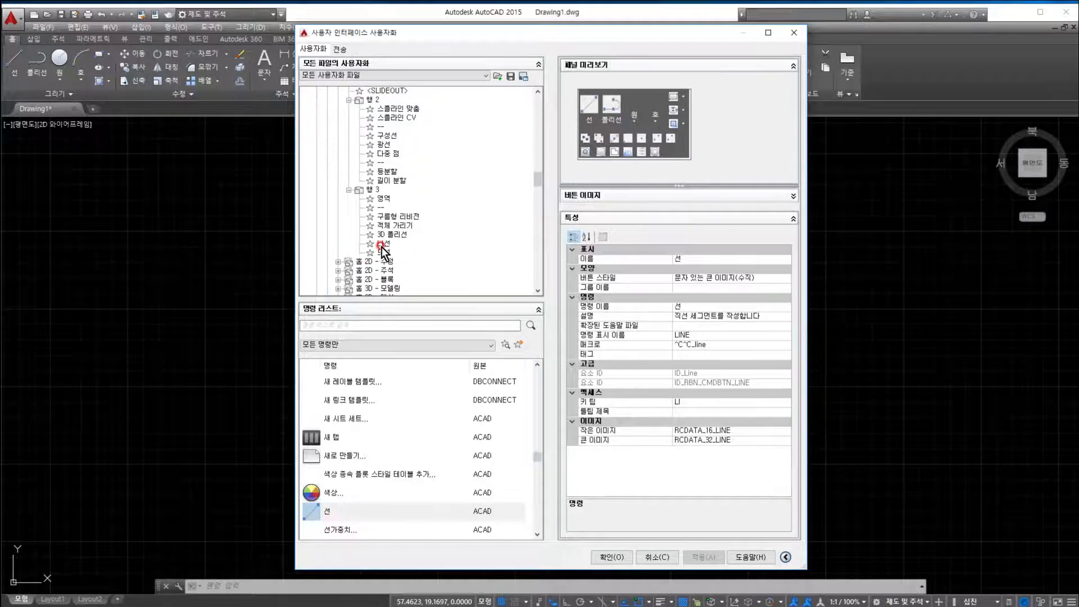
{"action": "scroll", "coordinate": [391, 245], "scroll_direction": "up", "scroll_amount": 2}
Move the 선 command from 행 1 to the start of 행 3, and return it to the start of 행 1.
{"action": "left_click_drag", "start_coordinate": [394, 250], "coordinate": [383, 119]}
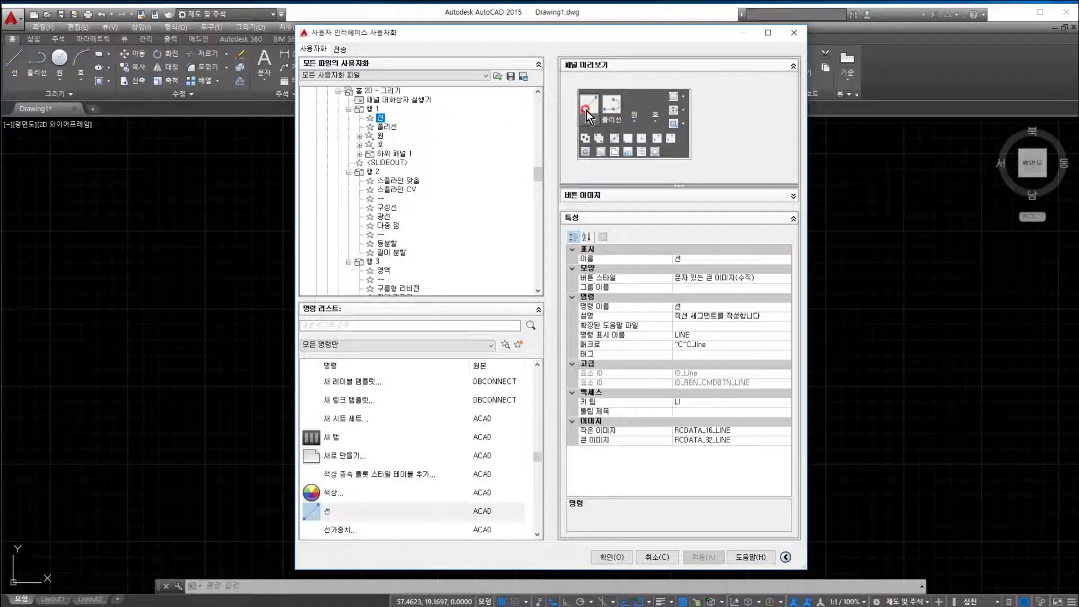
{"action": "left_click", "coordinate": [376, 120]}
{"action": "left_click_drag", "start_coordinate": [381, 119], "coordinate": [383, 264]}
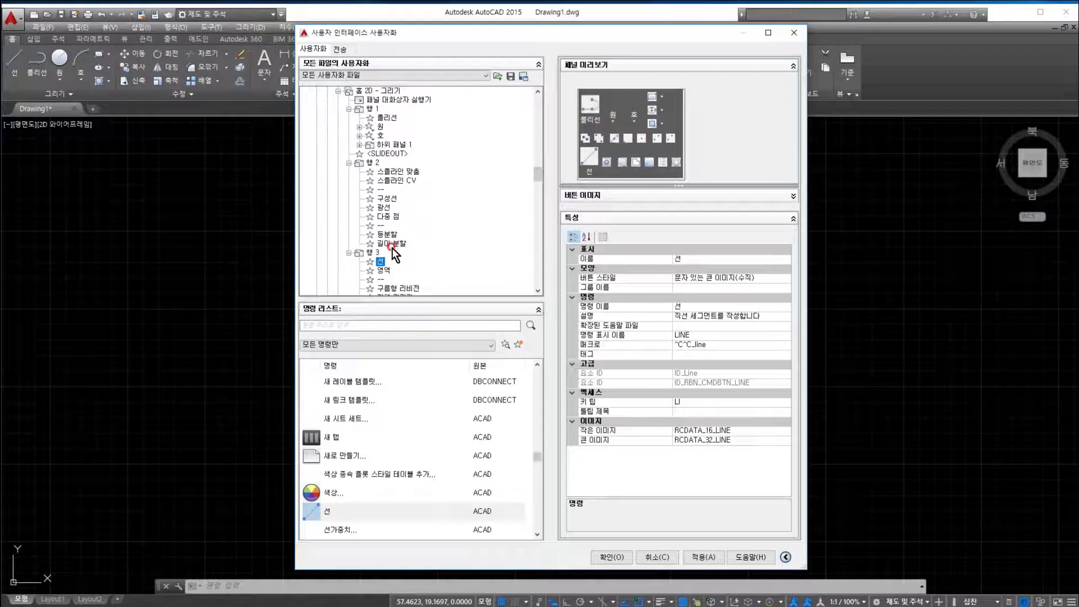
{"action": "left_click_drag", "start_coordinate": [383, 265], "coordinate": [382, 222]}
{"action": "left_click_drag", "start_coordinate": [391, 184], "coordinate": [392, 115]}
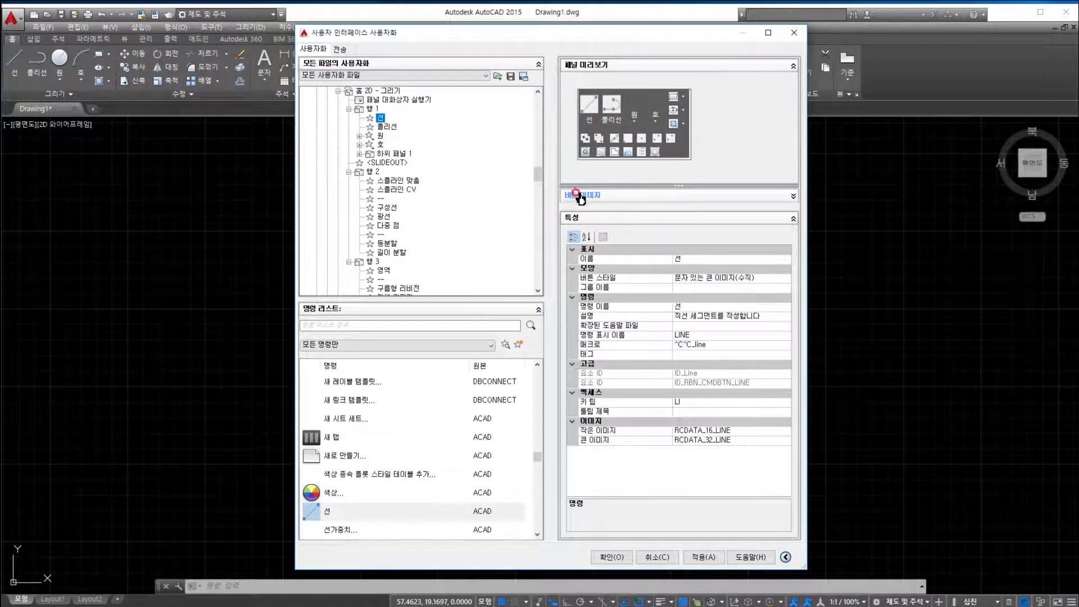
Expand the button image settings of the 선 command and assign it the polyline image RCDATA_32_PLINE.
{"action": "left_click", "coordinate": [682, 193]}
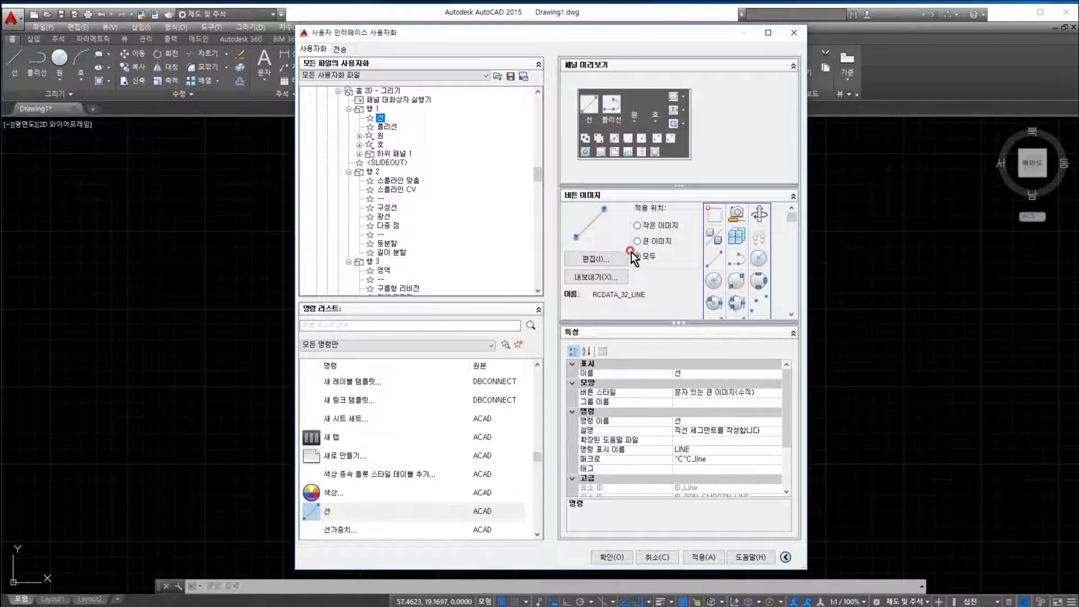
{"action": "left_click", "coordinate": [737, 259]}
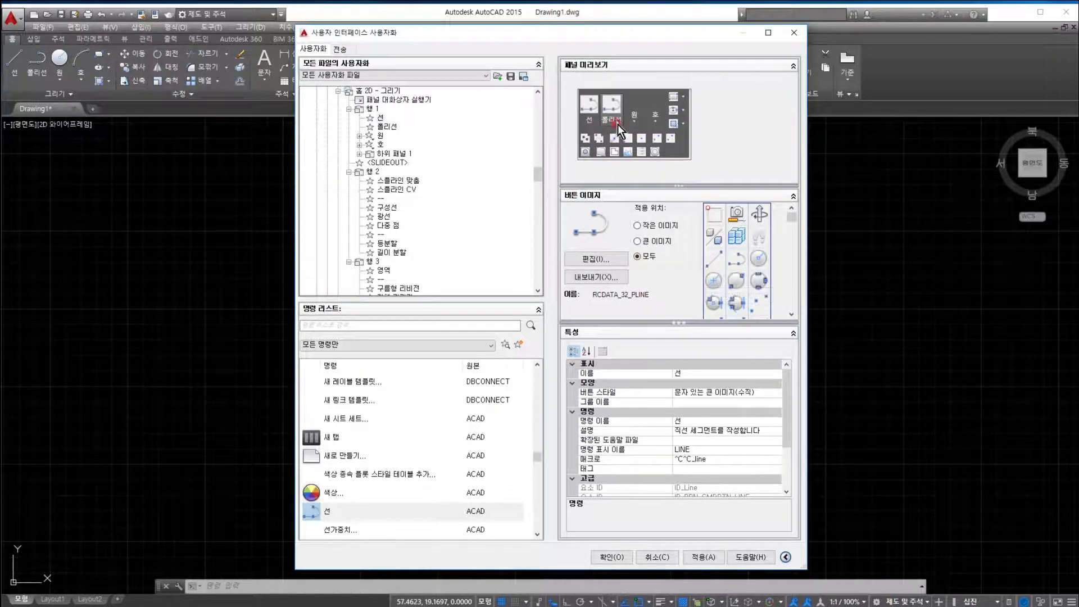
Assign the line image RCDATA_32_LINE back to the 선 command and check the buttons in the panel preview.
{"action": "left_click", "coordinate": [590, 108]}
{"action": "left_click", "coordinate": [591, 107]}
{"action": "left_click", "coordinate": [713, 260]}
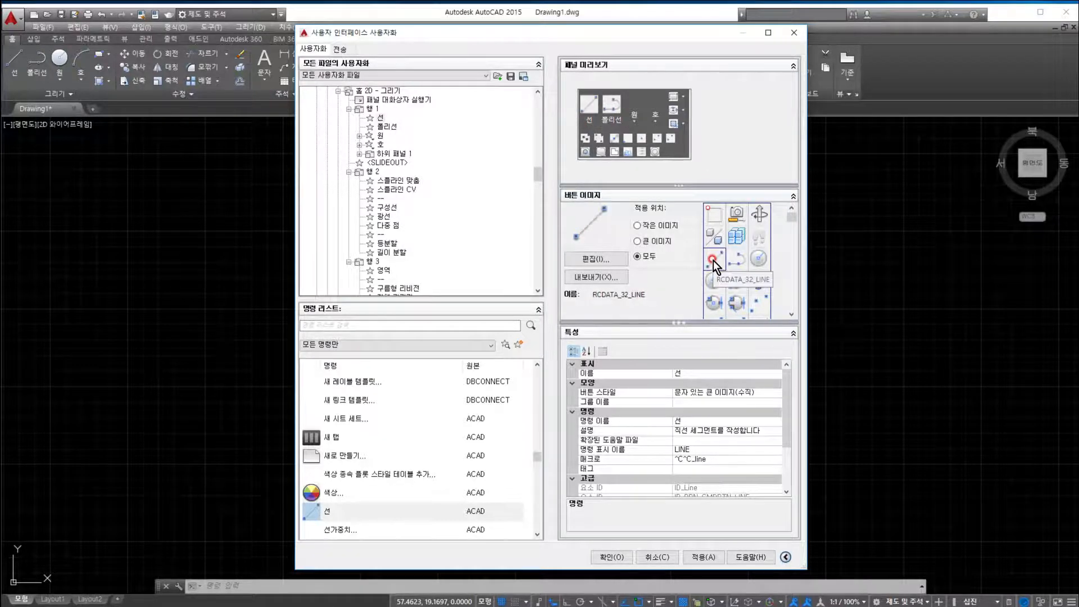
{"action": "left_click", "coordinate": [668, 110]}
{"action": "left_click", "coordinate": [594, 121]}
{"action": "left_click", "coordinate": [584, 139]}
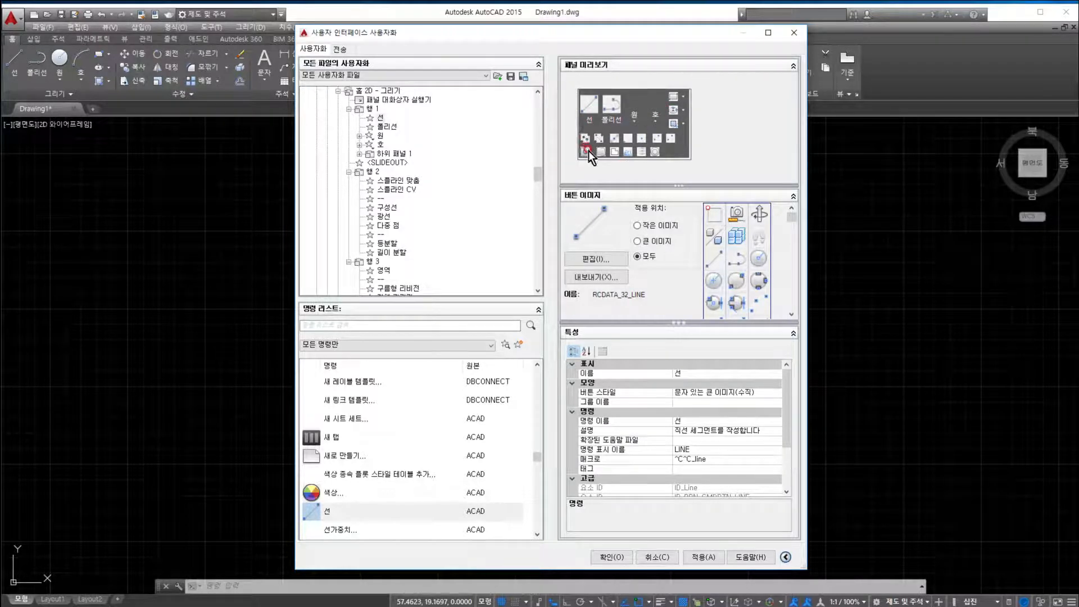
{"action": "left_click", "coordinate": [587, 152]}
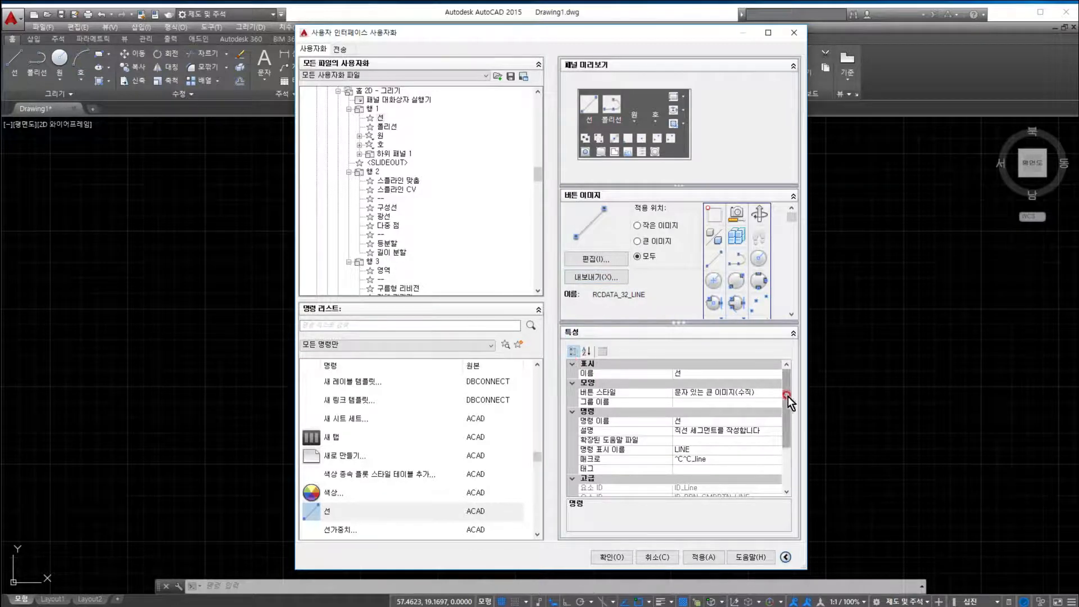
Examine the 선 command's properties, including its description, command display name, macro, element IDs, key tip and images.
{"action": "mouse_move", "coordinate": [788, 395]}
{"action": "left_mouse_down"}
{"action": "mouse_move", "coordinate": [787, 446]}
{"action": "mouse_move", "coordinate": [787, 372]}
{"action": "mouse_move", "coordinate": [790, 470]}
{"action": "mouse_move", "coordinate": [793, 376]}
{"action": "left_mouse_up"}
{"action": "left_click_drag", "start_coordinate": [787, 400], "coordinate": [793, 429]}
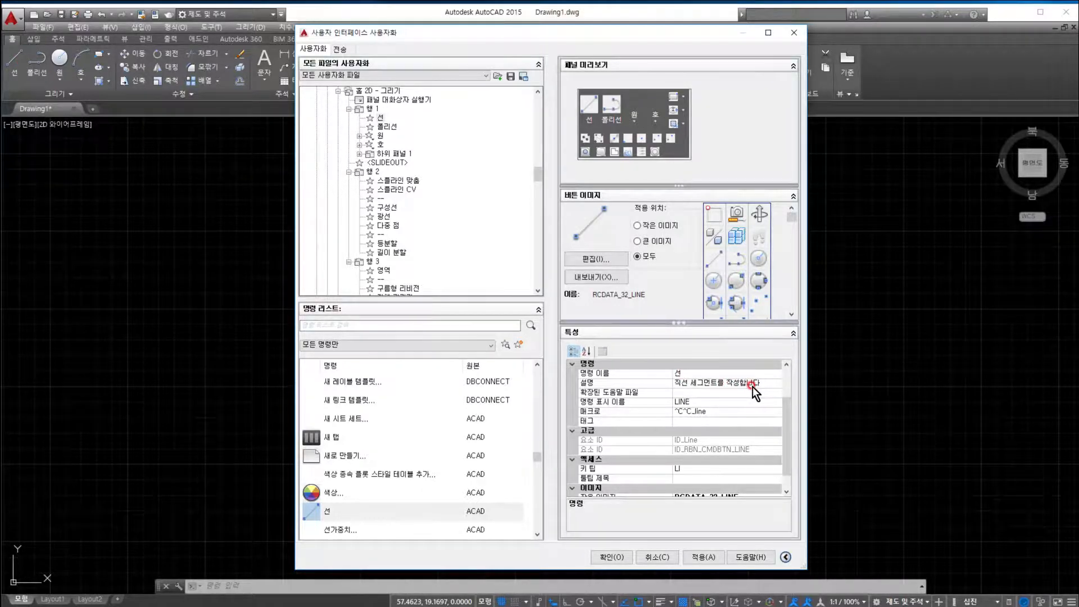
{"action": "left_click_drag", "start_coordinate": [683, 383], "coordinate": [766, 386]}
{"action": "left_click", "coordinate": [767, 386]}
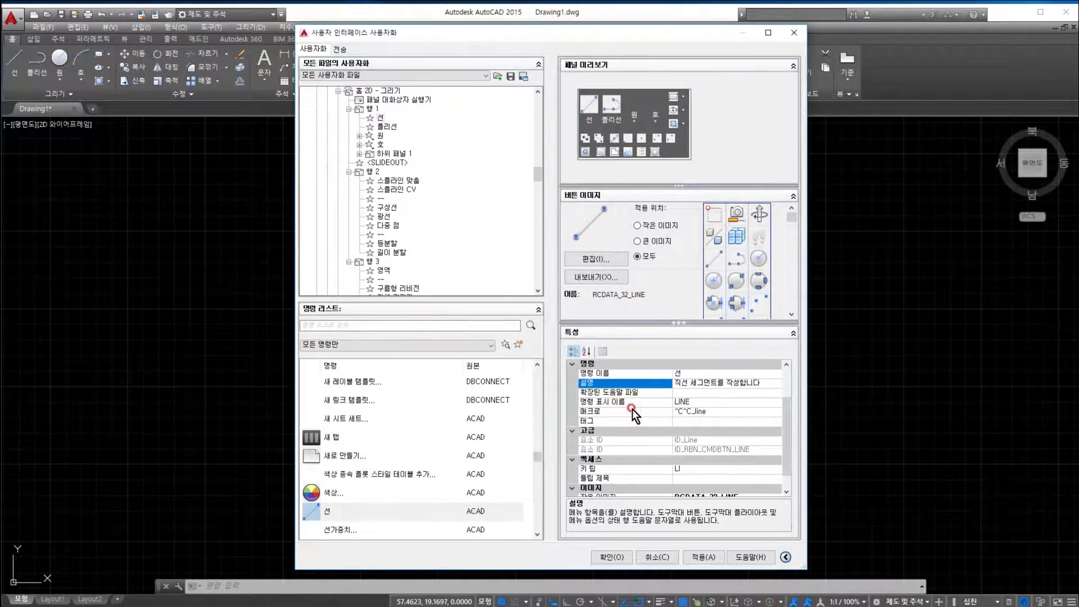
{"action": "left_click", "coordinate": [602, 402]}
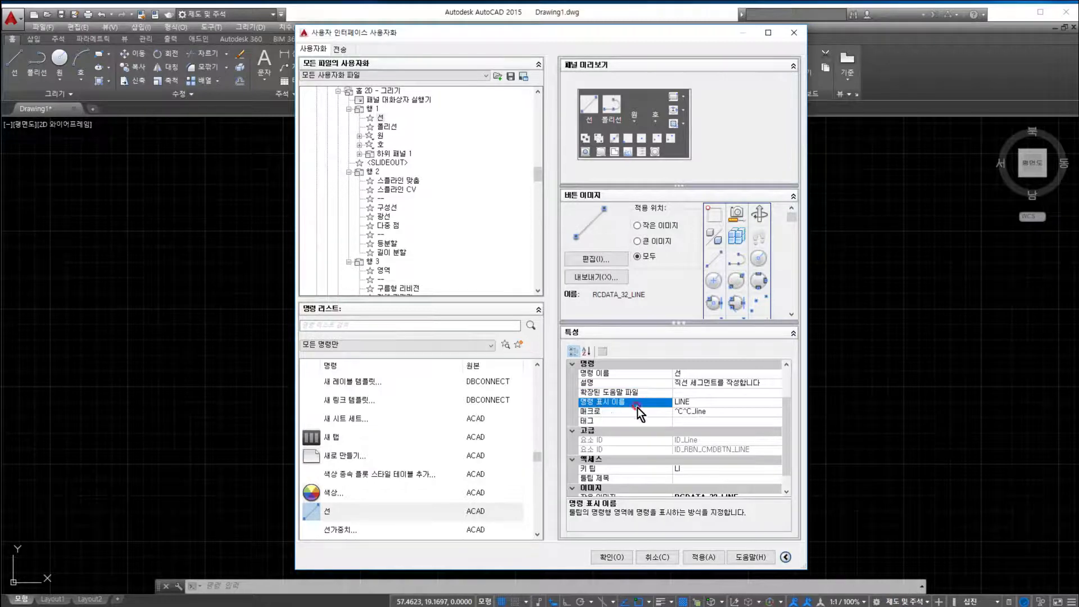
{"action": "left_click", "coordinate": [689, 401]}
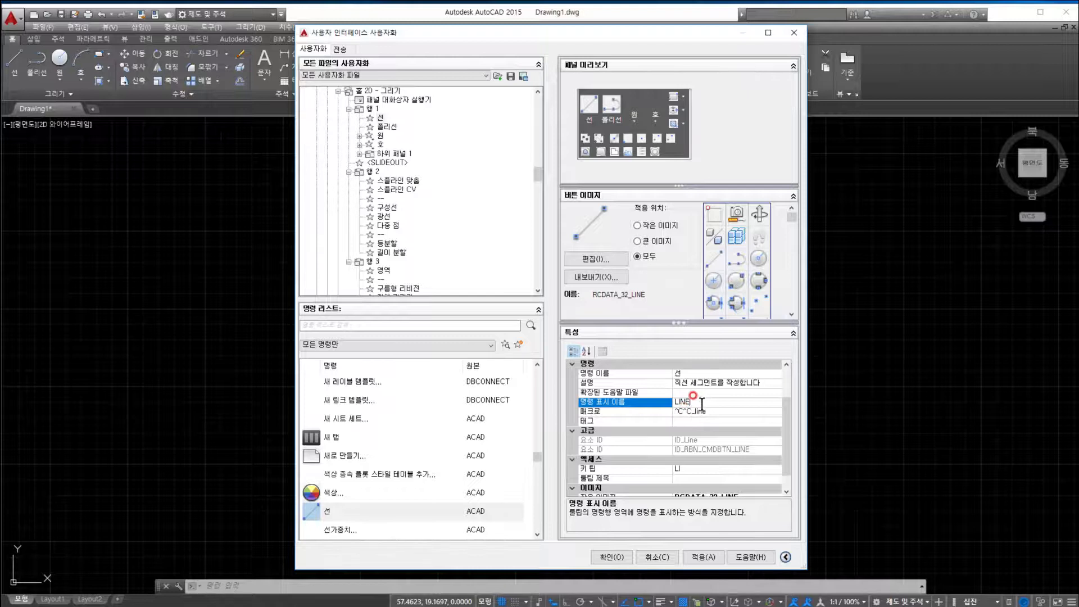
{"action": "left_click", "coordinate": [693, 403]}
{"action": "left_click", "coordinate": [697, 403]}
{"action": "left_click", "coordinate": [676, 412]}
{"action": "left_click", "coordinate": [694, 442]}
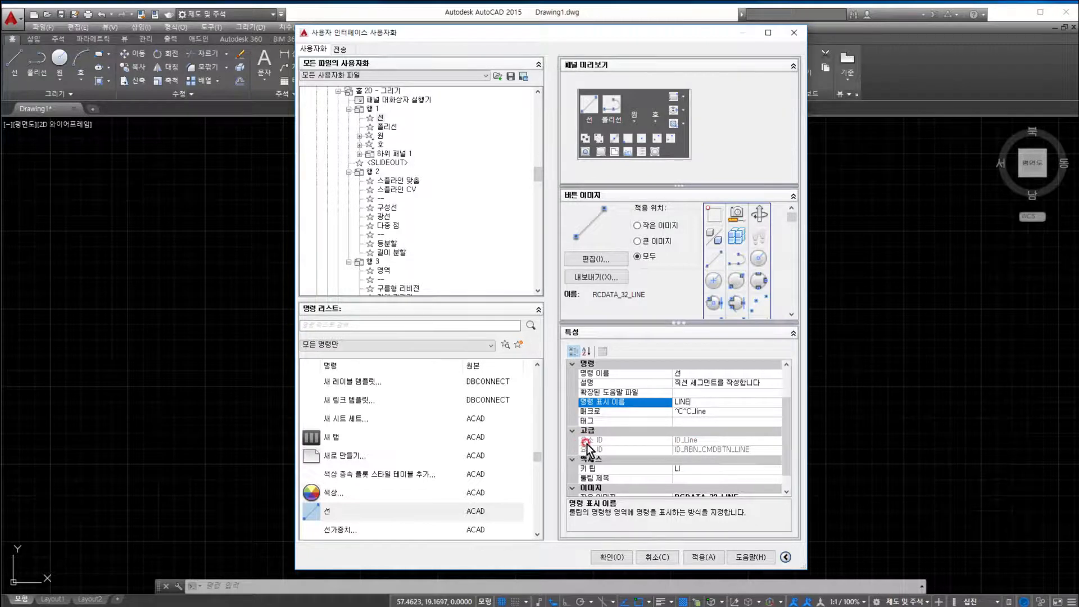
{"action": "left_click", "coordinate": [786, 491]}
{"action": "left_click", "coordinate": [786, 491]}
{"action": "left_click", "coordinate": [592, 450]}
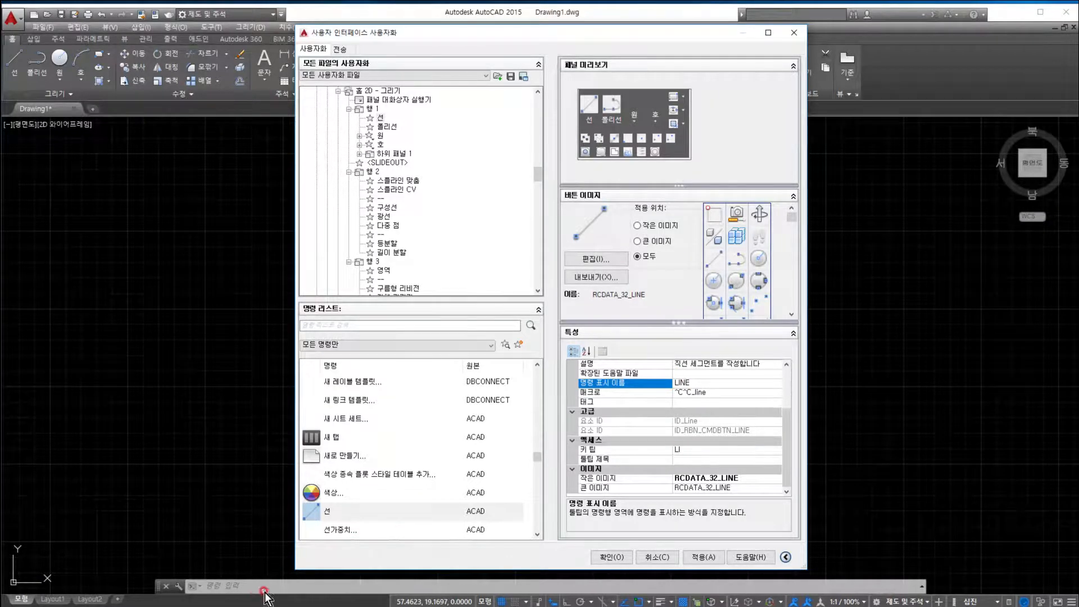
{"action": "left_click", "coordinate": [671, 379]}
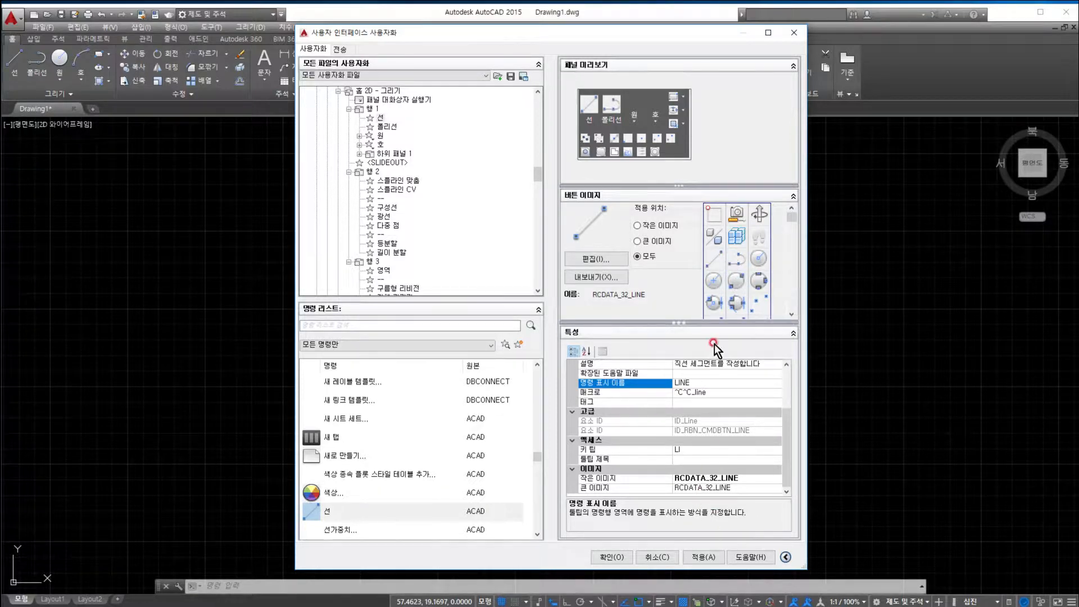
Assign RCDATA_32_PLINE to the 선 command, check its small and large image properties, and restore RCDATA_32_LINE.
{"action": "left_click", "coordinate": [739, 261]}
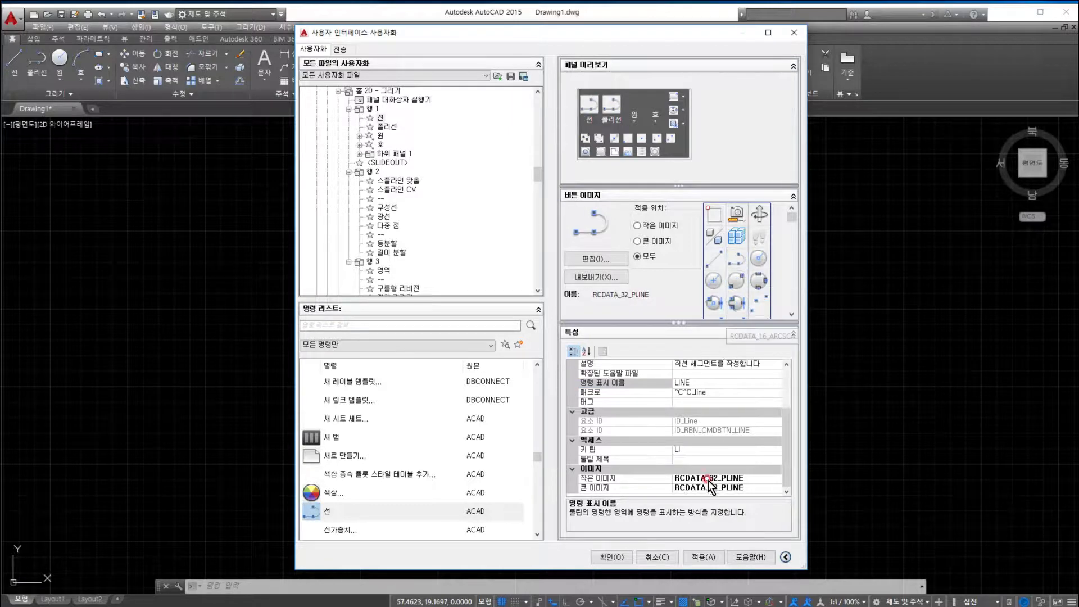
{"action": "left_click", "coordinate": [682, 476]}
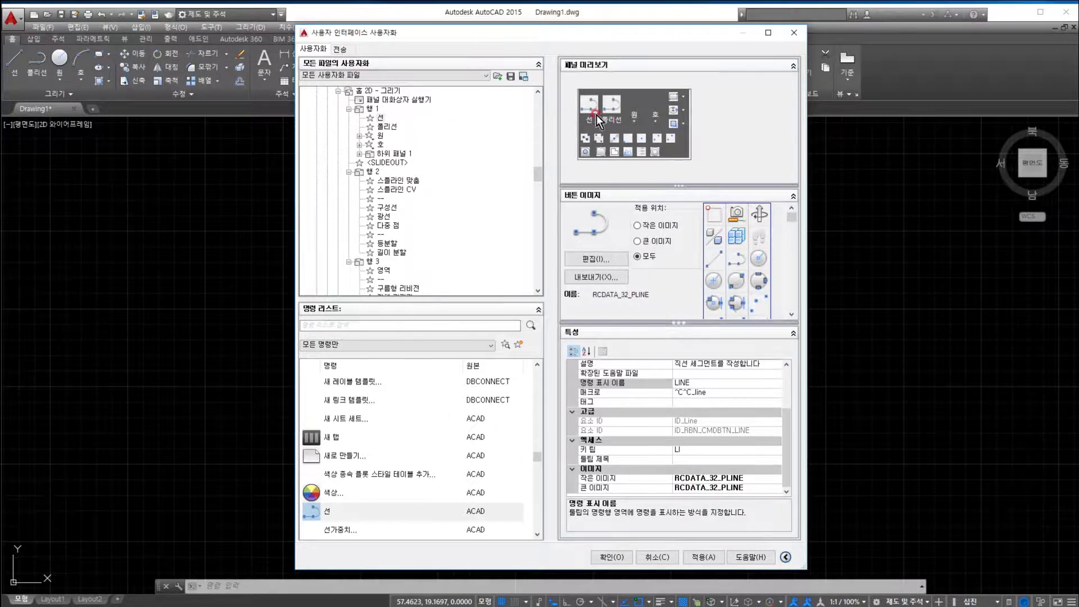
{"action": "left_click", "coordinate": [713, 261]}
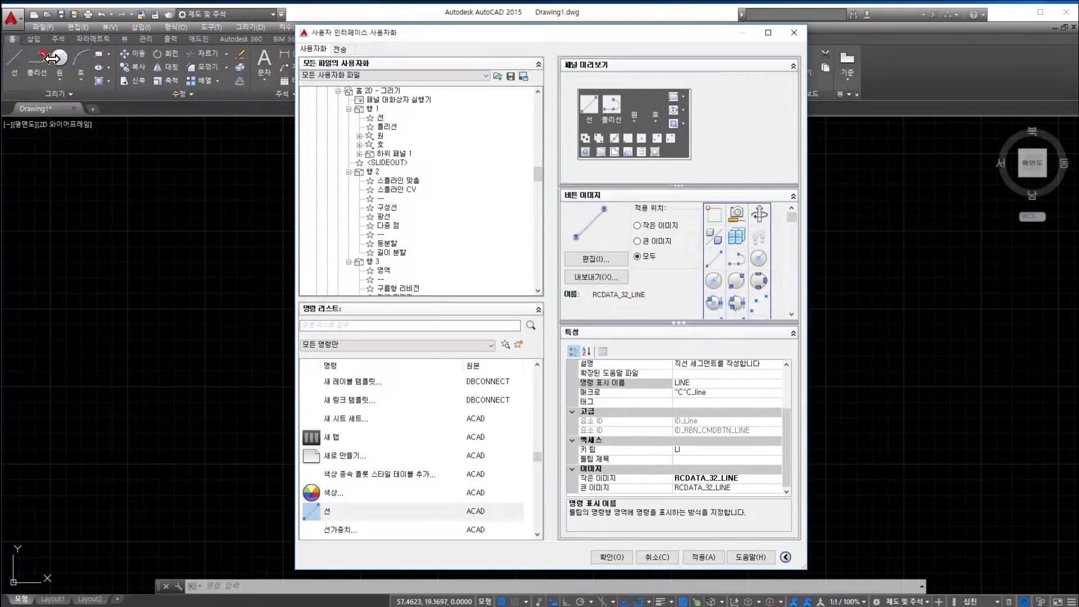
Collapse 행 1 and the 홈 2D - 그리기 panel in the customization tree, and select the 제도 및 주석 workspace.
{"action": "left_click_drag", "start_coordinate": [534, 181], "coordinate": [537, 166]}
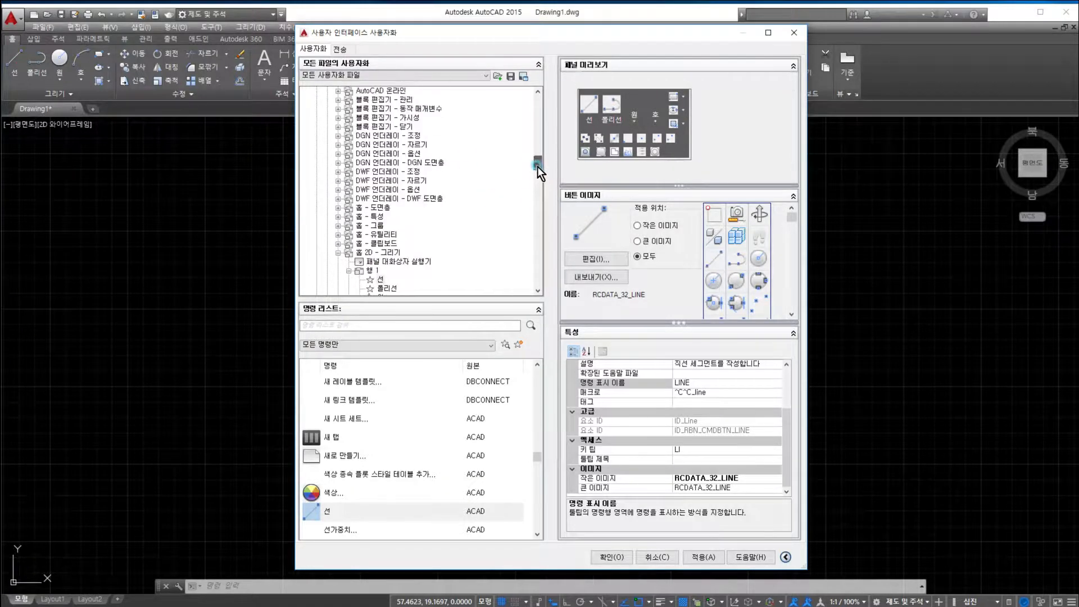
{"action": "left_click", "coordinate": [349, 271]}
{"action": "left_click", "coordinate": [337, 253]}
{"action": "left_click_drag", "start_coordinate": [540, 183], "coordinate": [545, 90]}
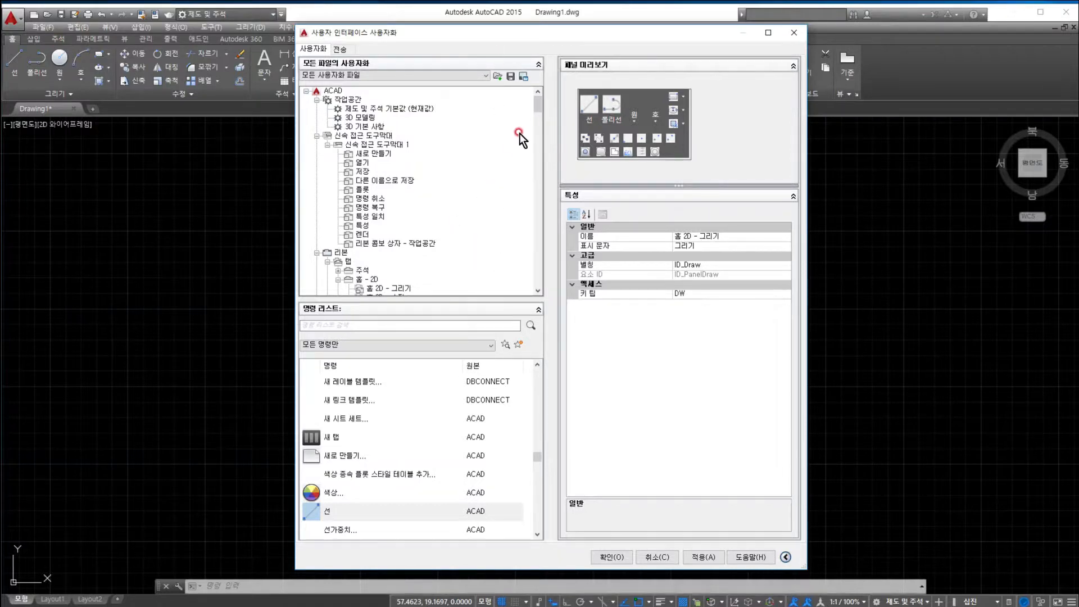
{"action": "mouse_move", "coordinate": [539, 106]}
{"action": "left_mouse_down"}
{"action": "mouse_move", "coordinate": [541, 153]}
{"action": "mouse_move", "coordinate": [544, 106]}
{"action": "left_mouse_up"}
{"action": "left_click", "coordinate": [382, 109]}
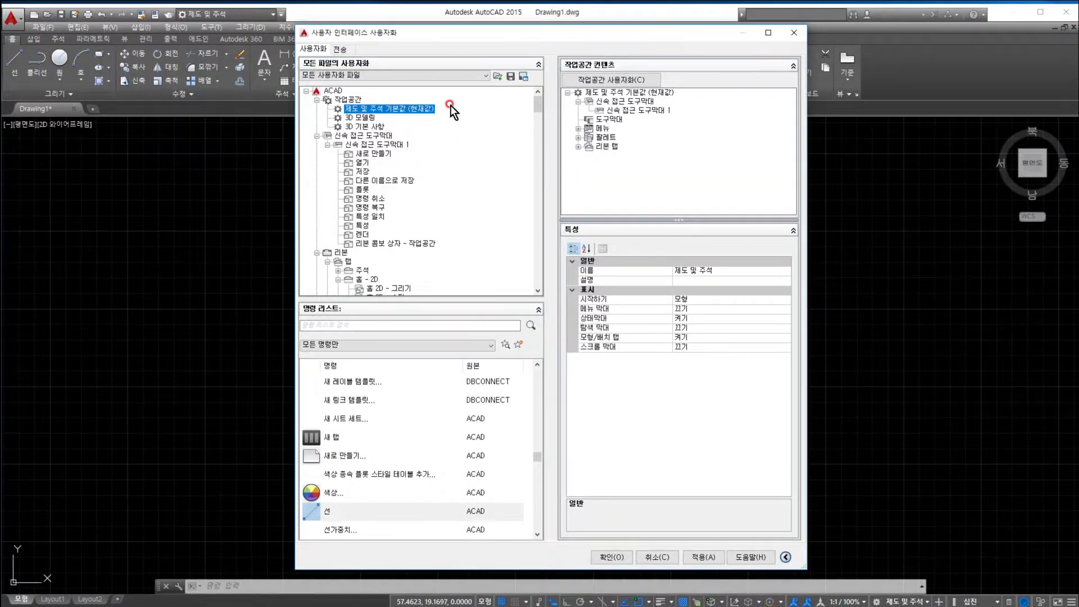
View the options available for the 작업공간 and 신속 접근 도구막대 nodes without choosing any of them.
{"action": "right_click", "coordinate": [369, 100]}
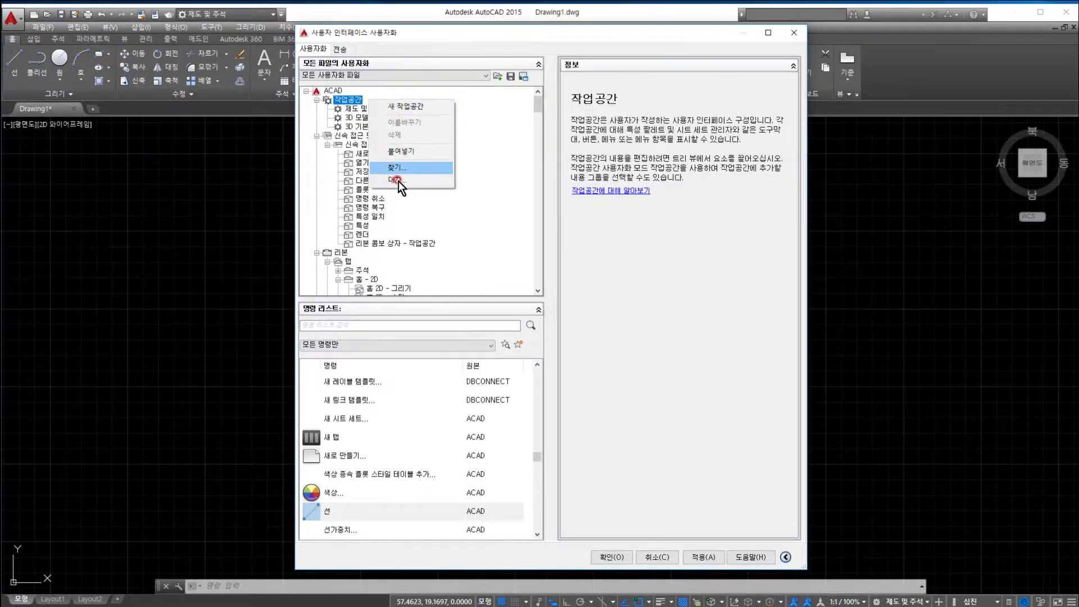
{"action": "left_click", "coordinate": [528, 191]}
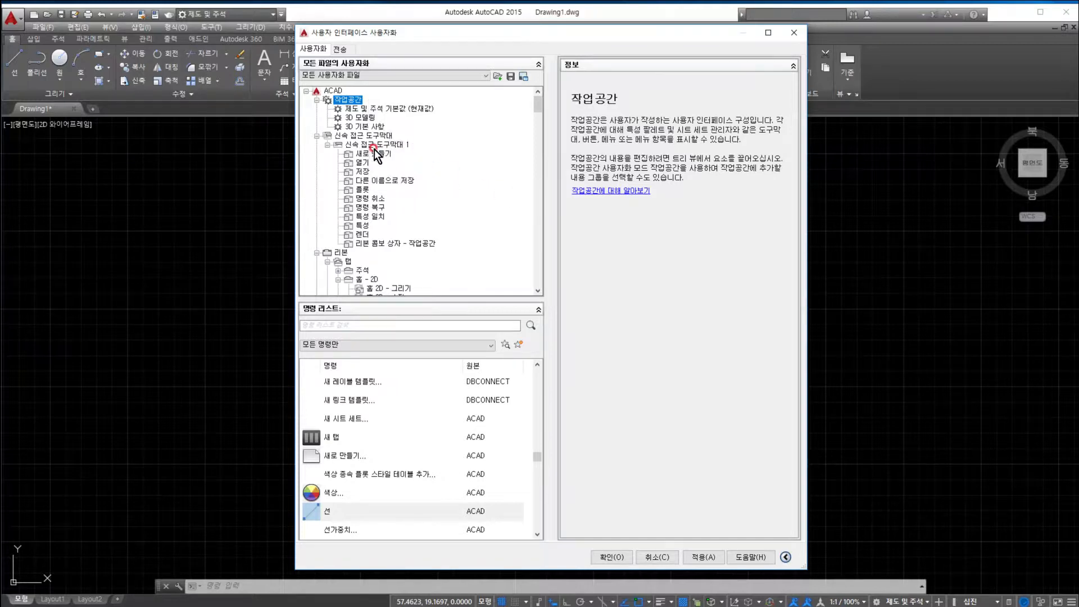
{"action": "left_click", "coordinate": [349, 136]}
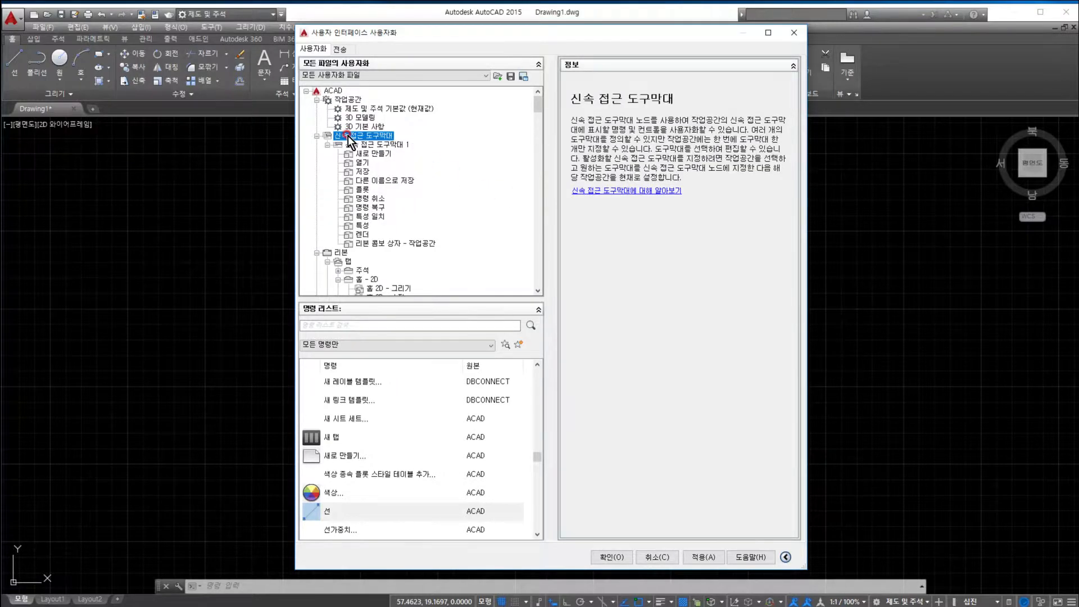
{"action": "right_click", "coordinate": [349, 136]}
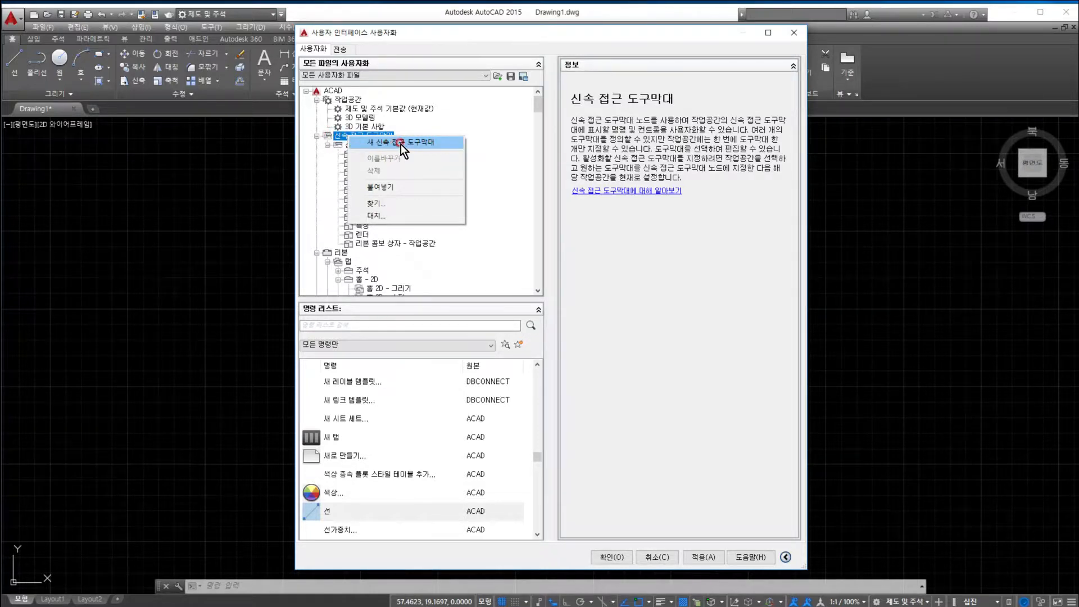
{"action": "left_click", "coordinate": [498, 103]}
Create a new workspace with the default name and compare its contents with those of the 제도 및 주석 workspace.
{"action": "left_click", "coordinate": [356, 101]}
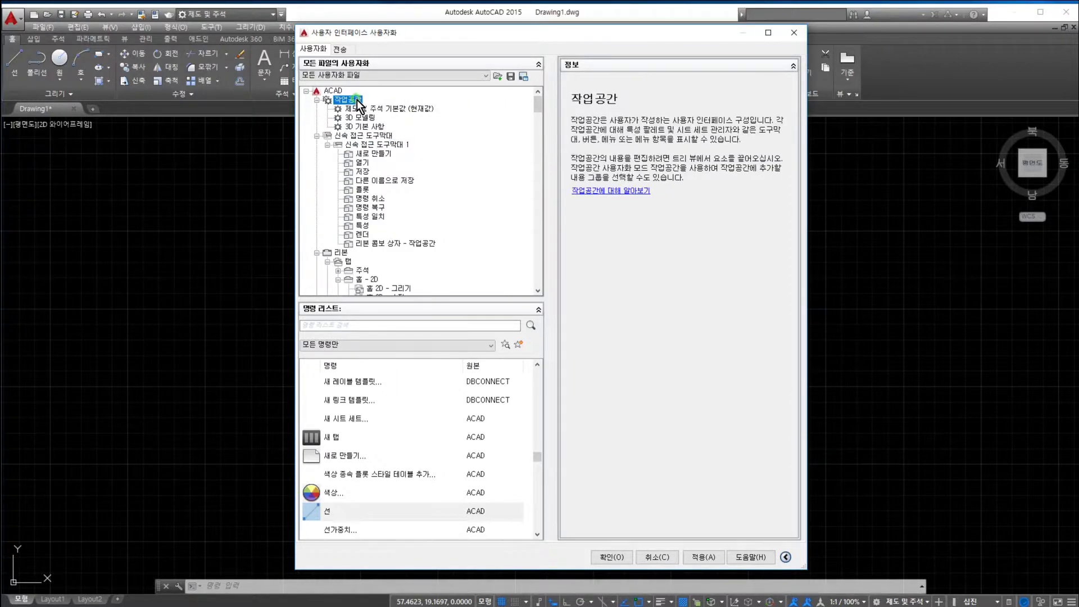
{"action": "right_click", "coordinate": [356, 100]}
{"action": "left_click", "coordinate": [403, 109]}
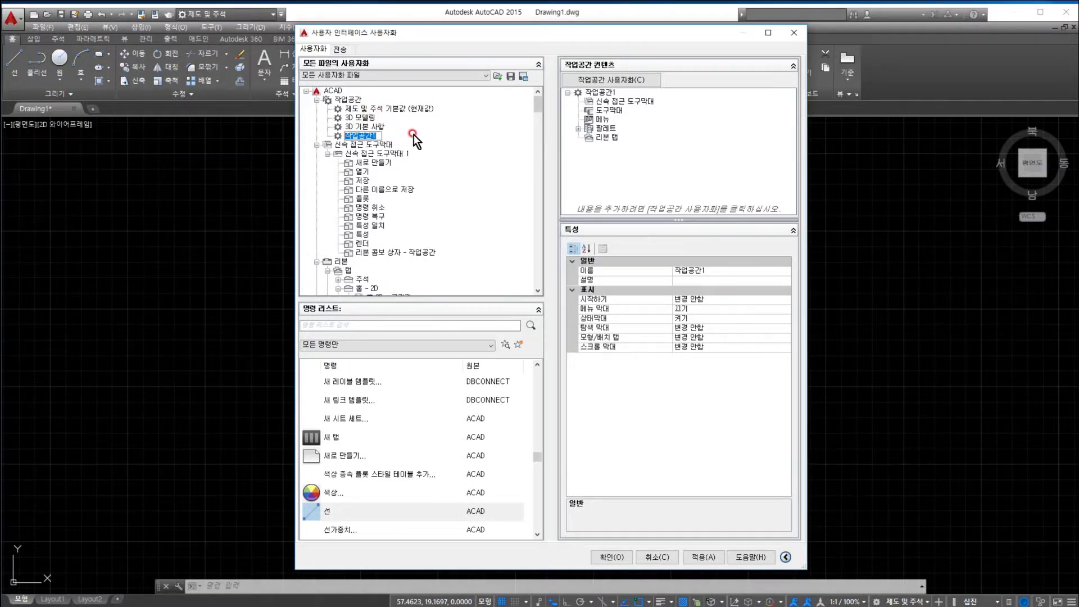
{"action": "key", "text": "Return"}
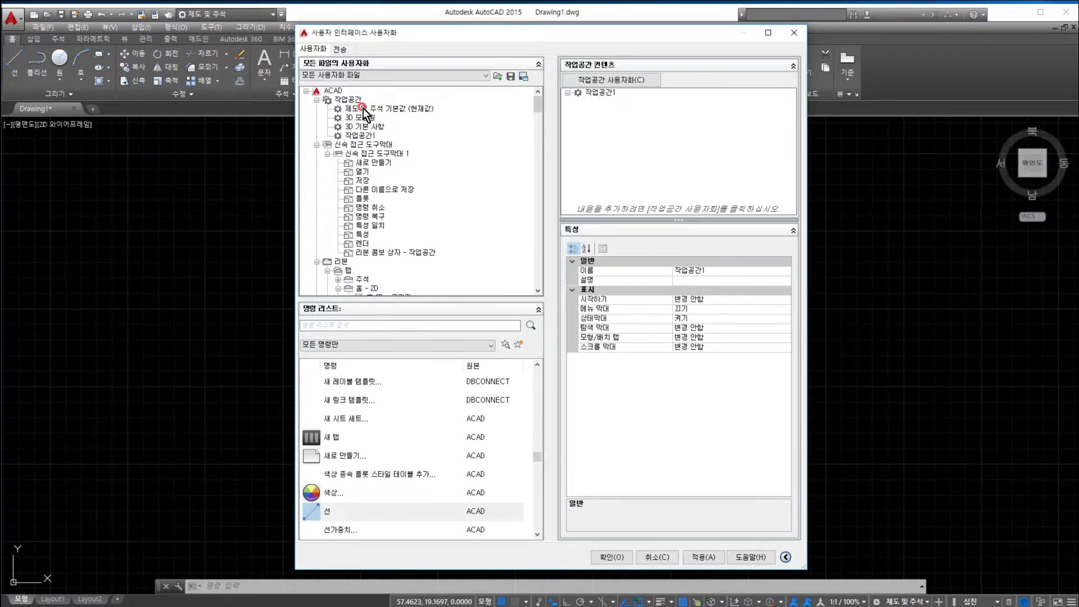
{"action": "left_click", "coordinate": [364, 108]}
{"action": "left_click", "coordinate": [365, 109]}
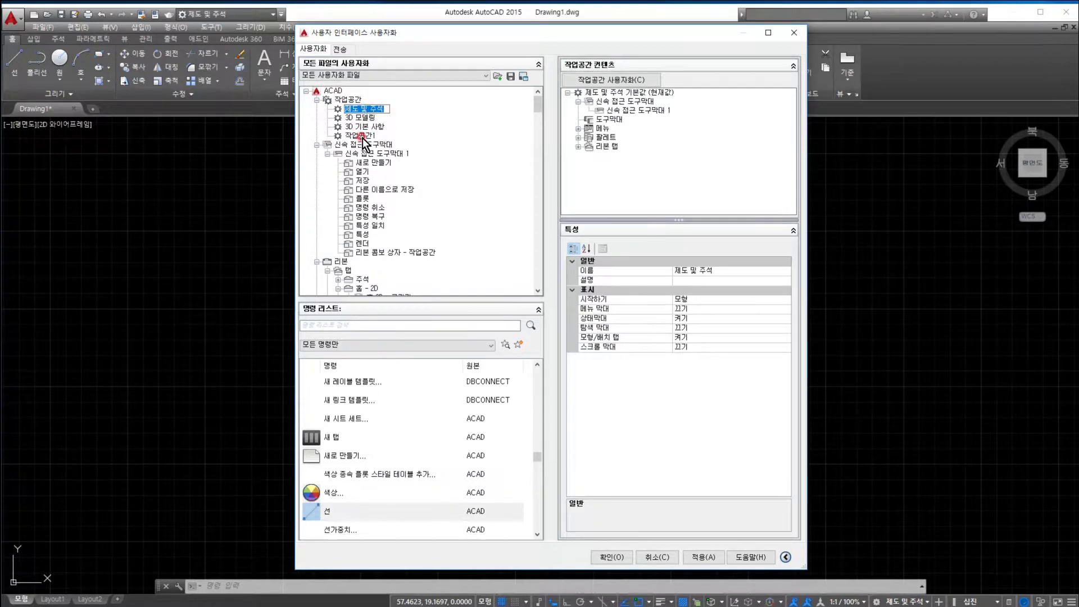
{"action": "left_click", "coordinate": [362, 136]}
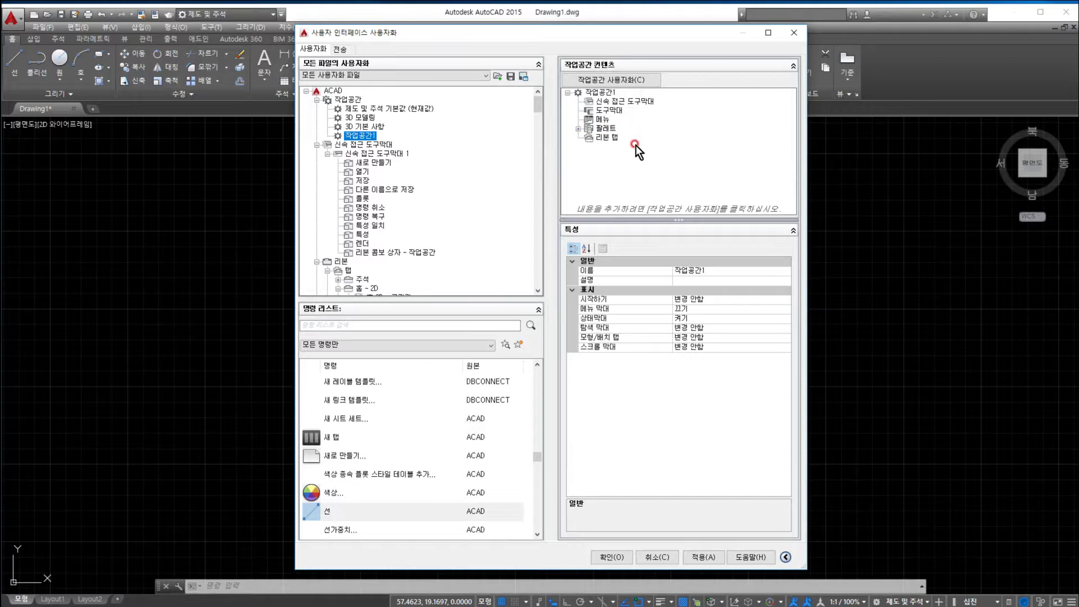
Delete the newly created workspace 작업공간1.
{"action": "right_click", "coordinate": [373, 137]}
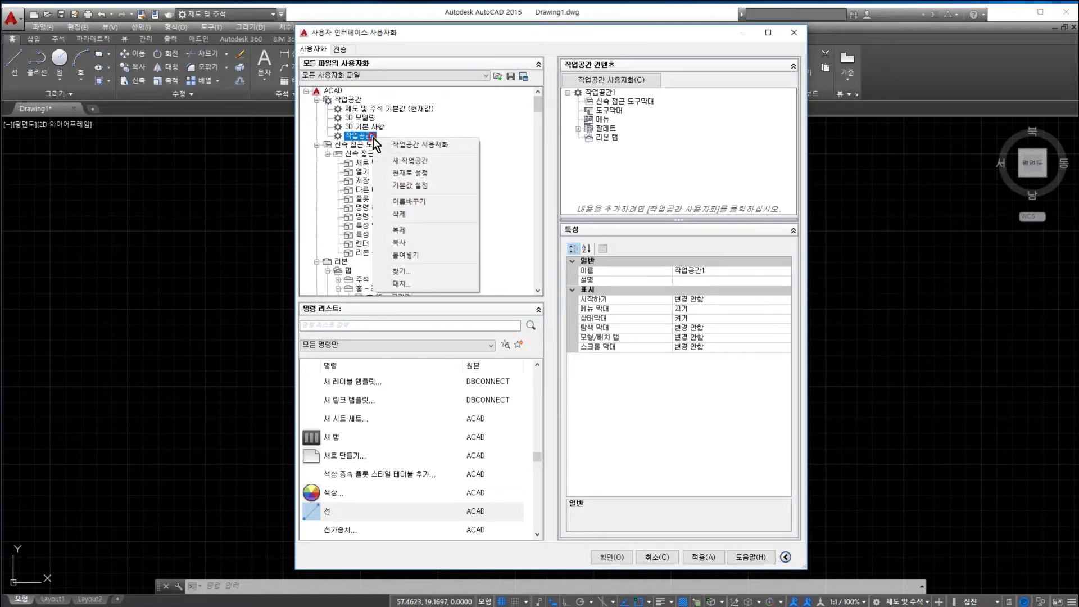
{"action": "left_click", "coordinate": [398, 214]}
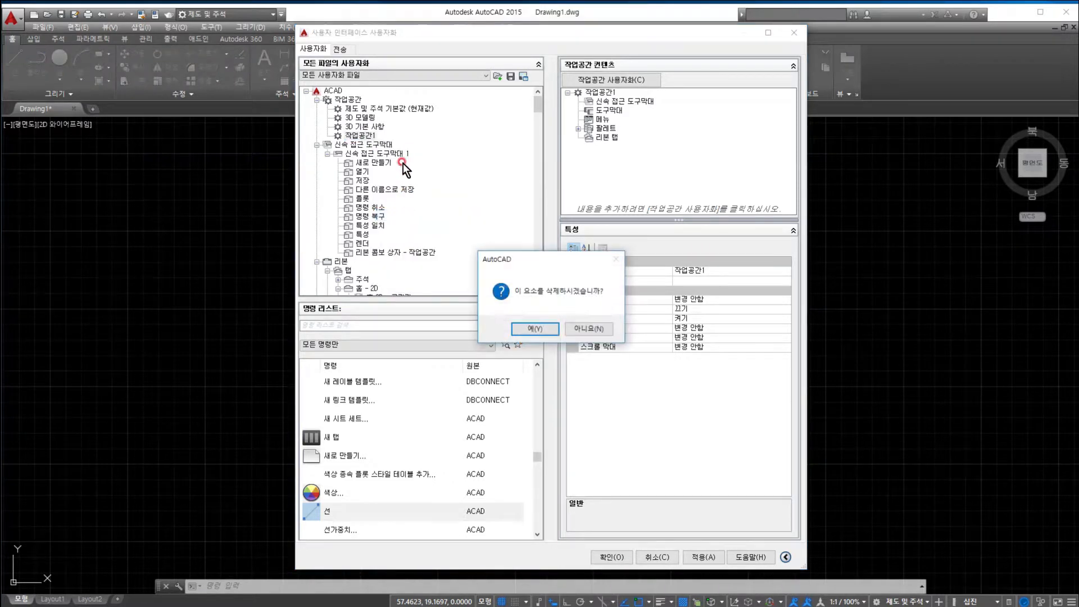
{"action": "left_click", "coordinate": [541, 328]}
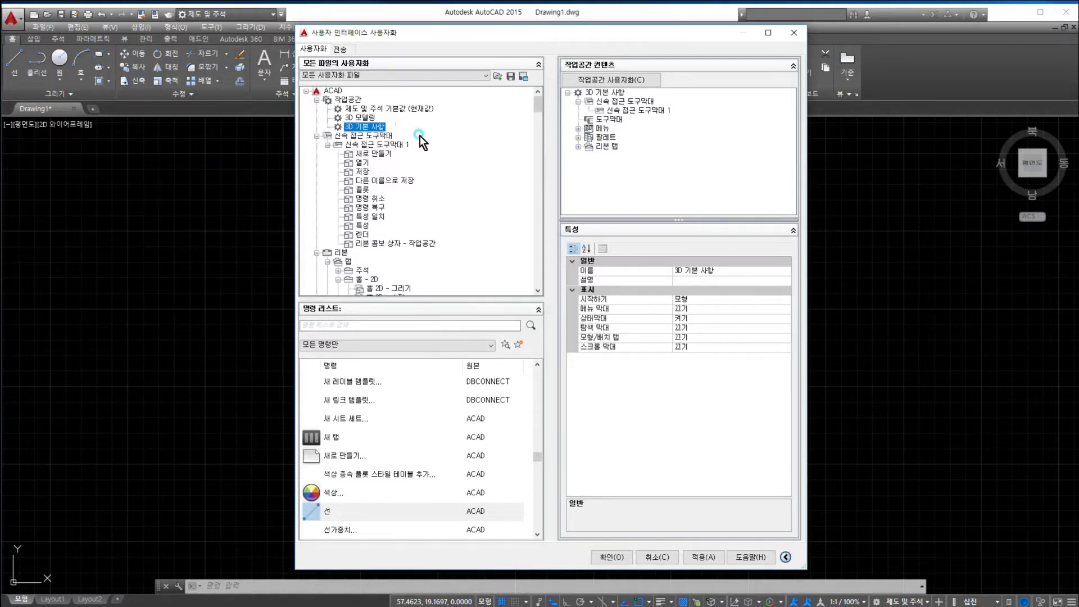
Examine the information and available options for the 리본 node, its 탭 node and the 주석 tab.
{"action": "left_click", "coordinate": [341, 253]}
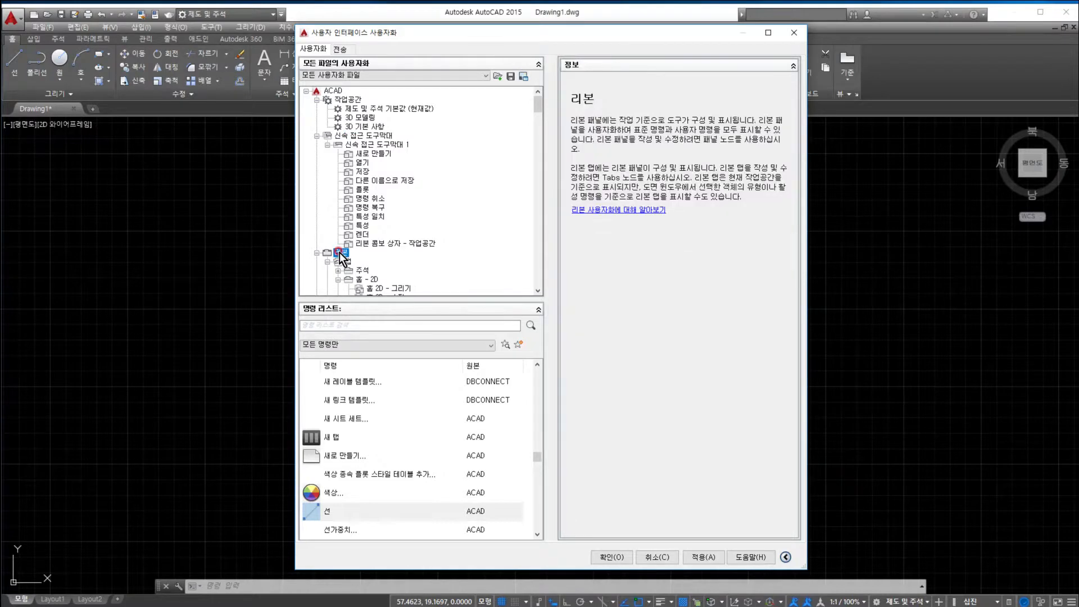
{"action": "right_click", "coordinate": [342, 254]}
{"action": "left_click", "coordinate": [325, 266]}
{"action": "scroll", "coordinate": [326, 268], "scroll_direction": "down", "scroll_amount": 3}
{"action": "left_click", "coordinate": [347, 189]}
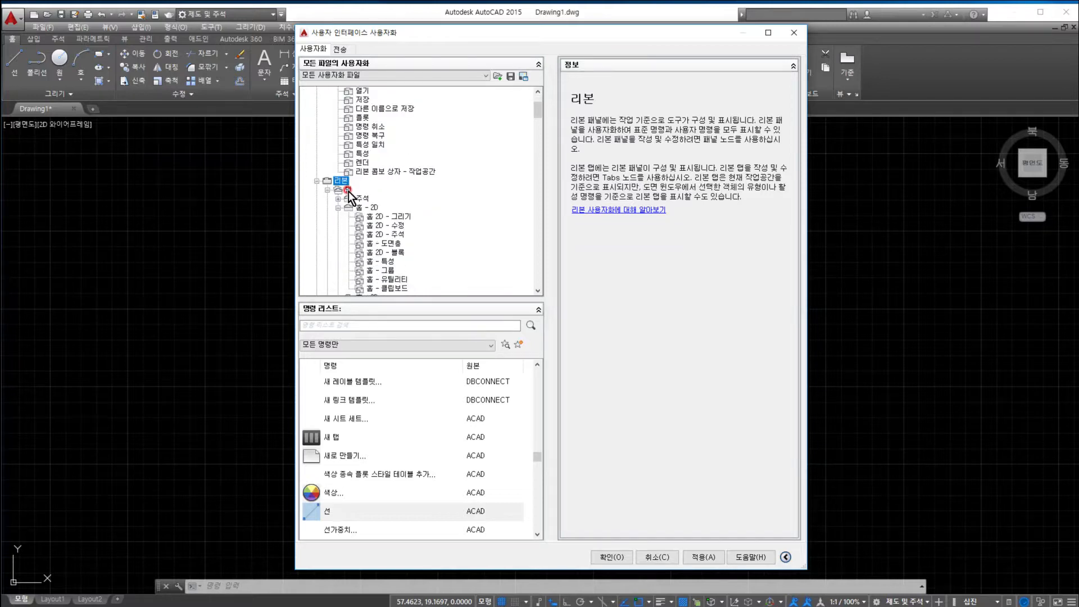
{"action": "right_click", "coordinate": [348, 191]}
{"action": "left_click", "coordinate": [385, 197]}
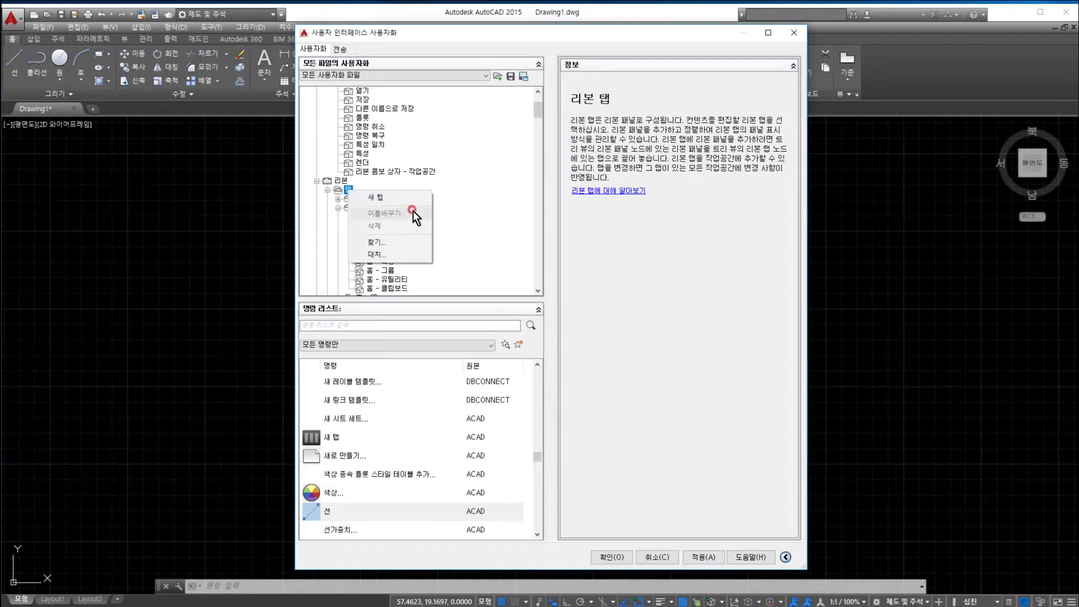
{"action": "left_click", "coordinate": [491, 179]}
{"action": "left_click", "coordinate": [365, 199]}
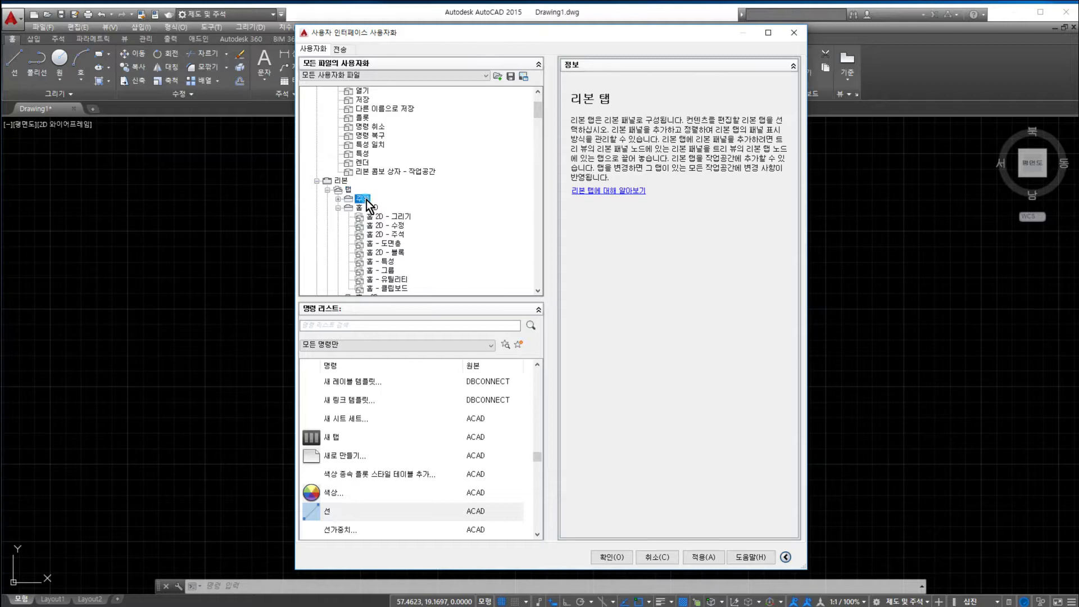
{"action": "right_click", "coordinate": [367, 203]}
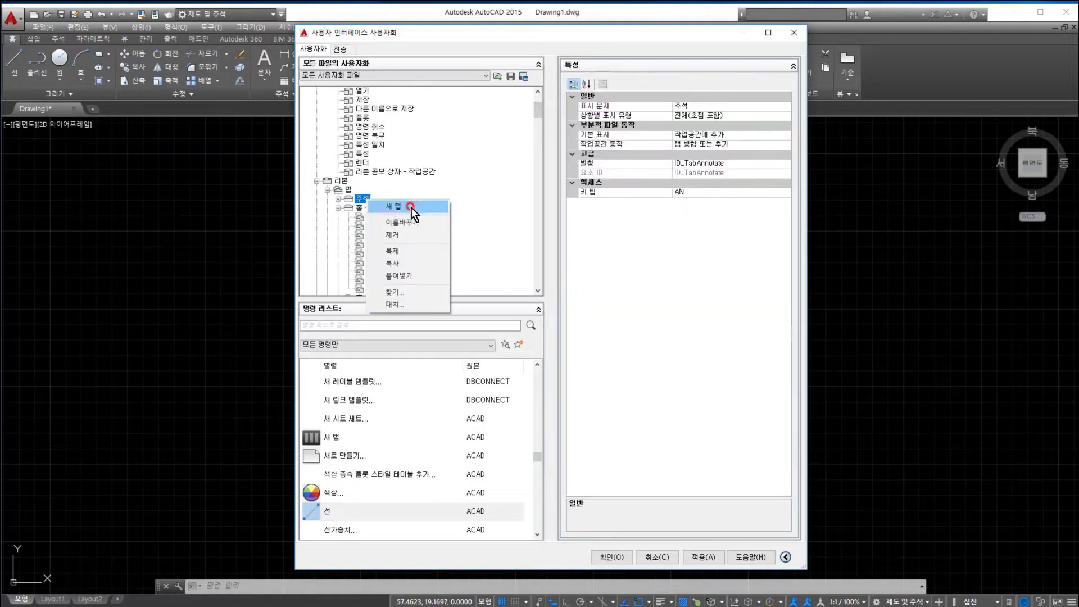
{"action": "left_click", "coordinate": [472, 207]}
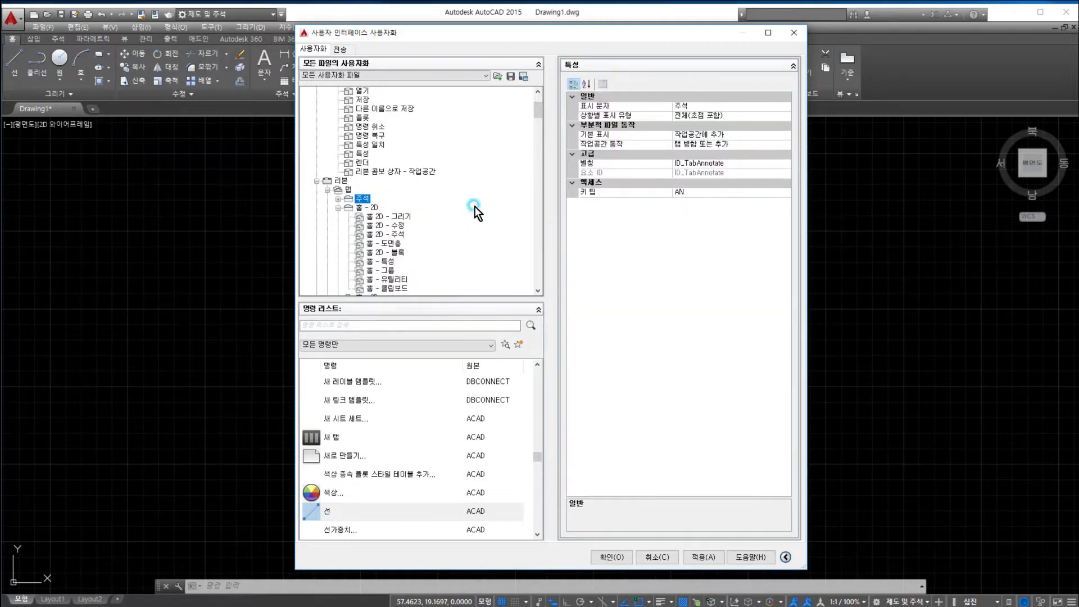
{"action": "scroll", "coordinate": [467, 206], "scroll_direction": "down", "scroll_amount": 4}
{"action": "scroll", "coordinate": [464, 206], "scroll_direction": "up", "scroll_amount": 7}
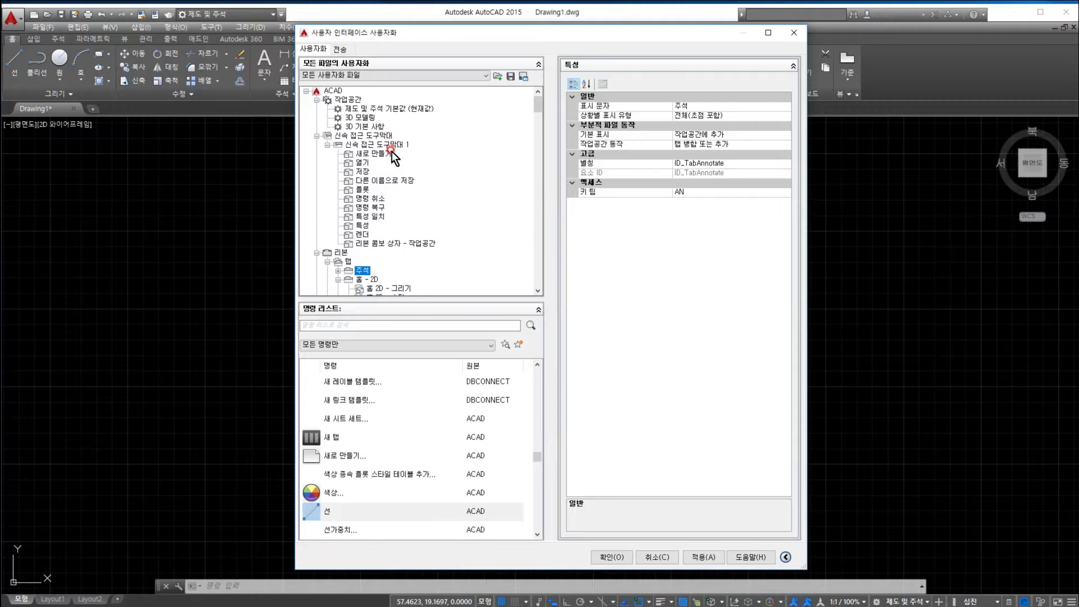
Browse the 탭 entries under the 리본 node and the quick access toolbar commands, collapsing the 홈 - 2D tab's panel list.
{"action": "scroll", "coordinate": [390, 163], "scroll_direction": "down", "scroll_amount": 3}
{"action": "scroll", "coordinate": [411, 224], "scroll_direction": "down", "scroll_amount": 3}
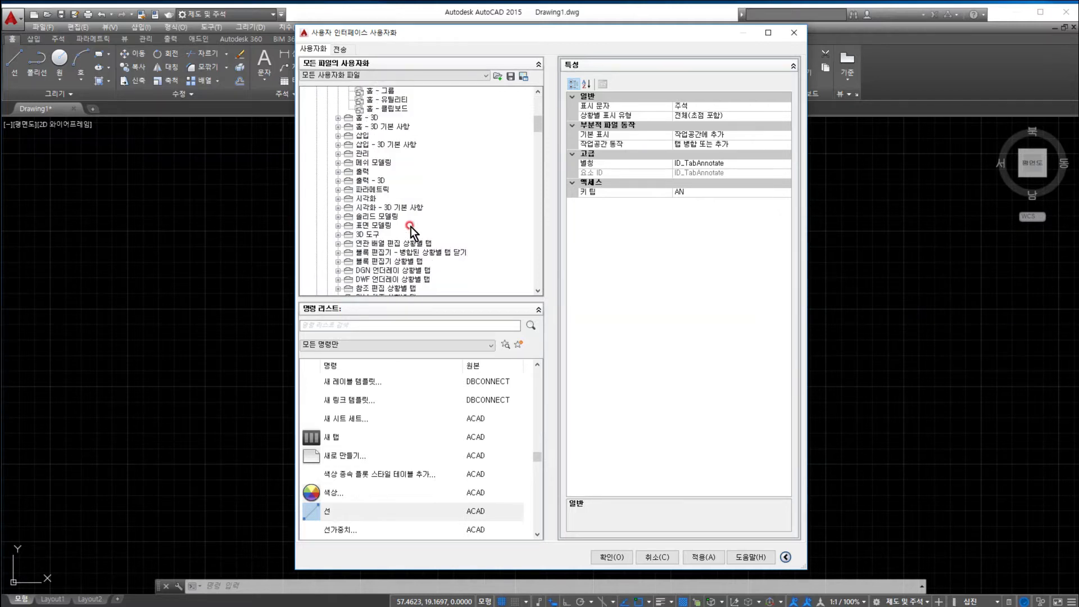
{"action": "scroll", "coordinate": [407, 215], "scroll_direction": "up", "scroll_amount": 3}
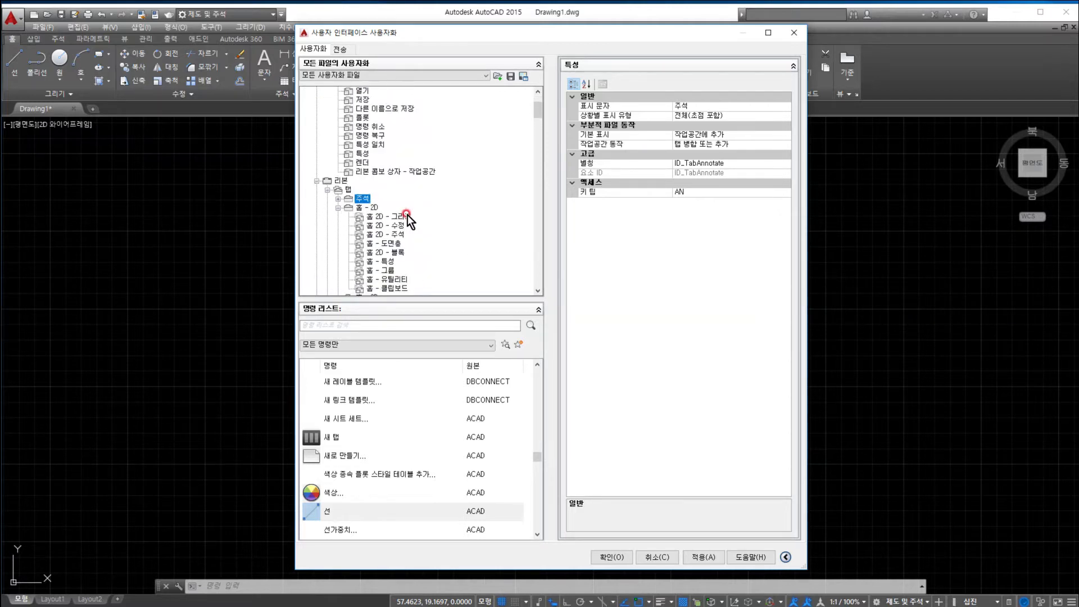
{"action": "left_click", "coordinate": [338, 208]}
{"action": "scroll", "coordinate": [436, 219], "scroll_direction": "down", "scroll_amount": 5}
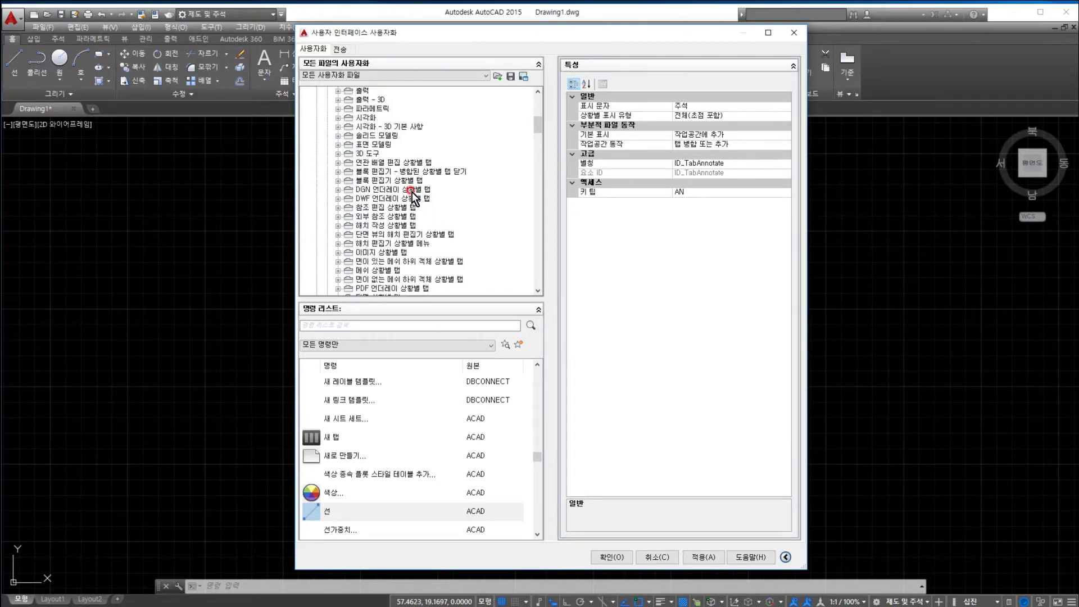
{"action": "scroll", "coordinate": [463, 247], "scroll_direction": "up", "scroll_amount": 10}
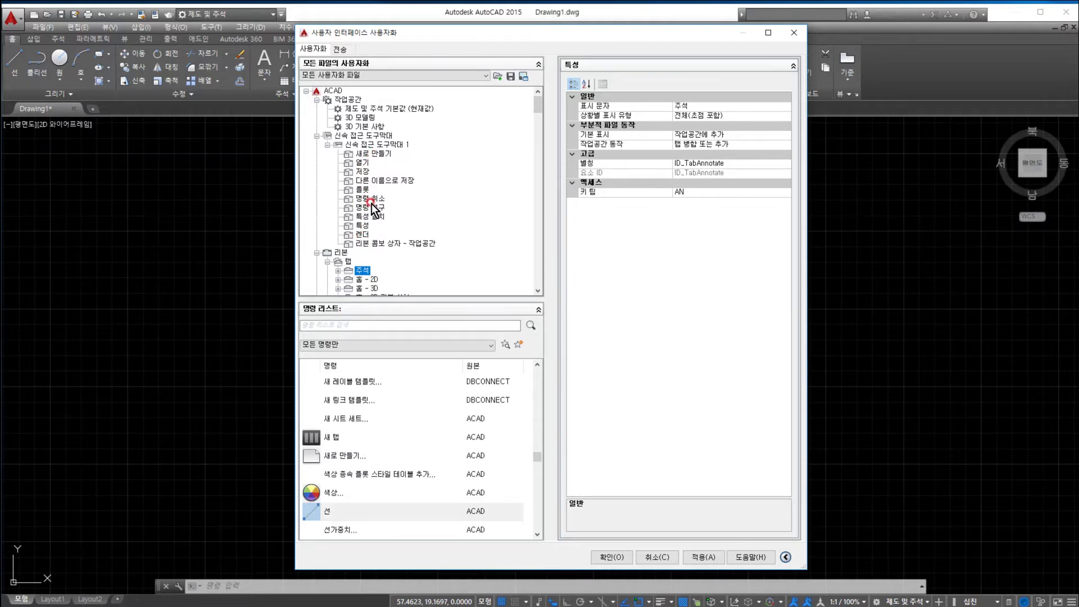
{"action": "scroll", "coordinate": [372, 203], "scroll_direction": "down", "scroll_amount": 1}
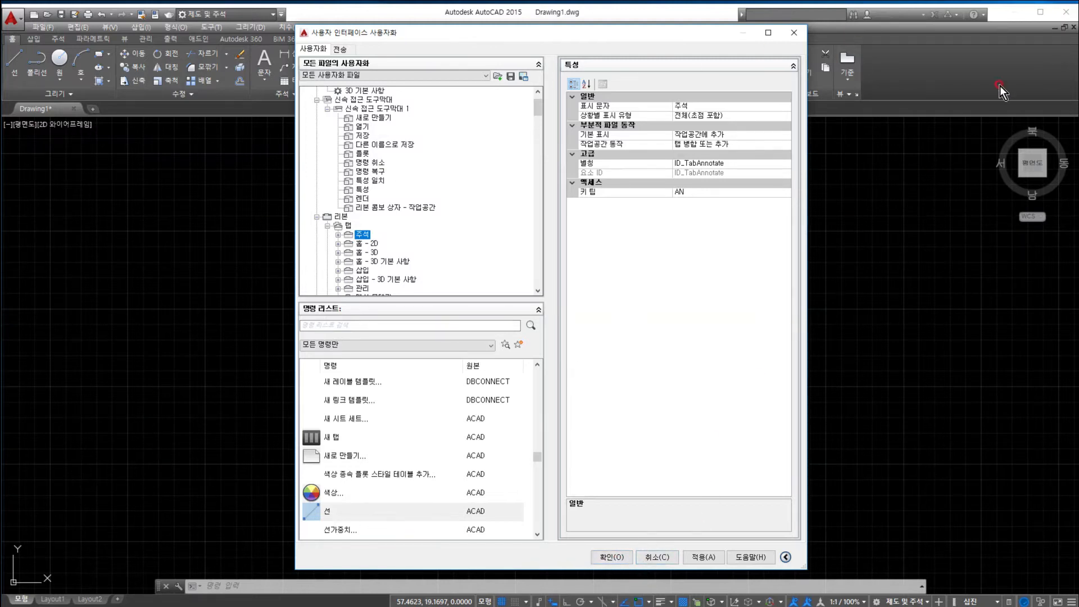
Close the Customize User Interface editor by cancelling, without applying any remaining changes.
{"action": "left_click", "coordinate": [572, 153]}
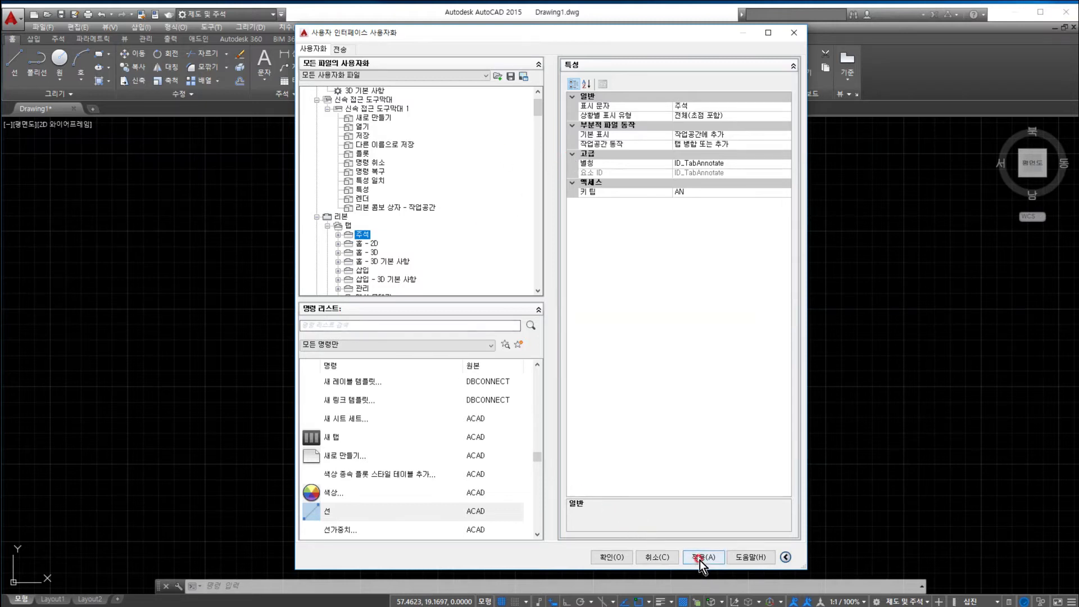
{"action": "left_click", "coordinate": [361, 242]}
{"action": "left_click", "coordinate": [655, 558]}
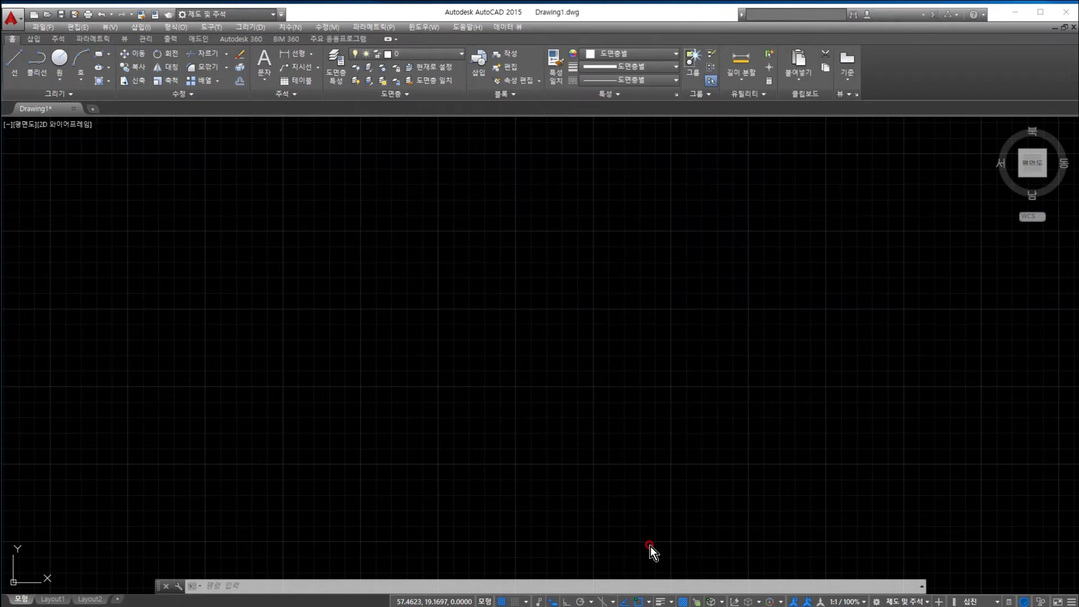
{"action": "left_click", "coordinate": [305, 298]}
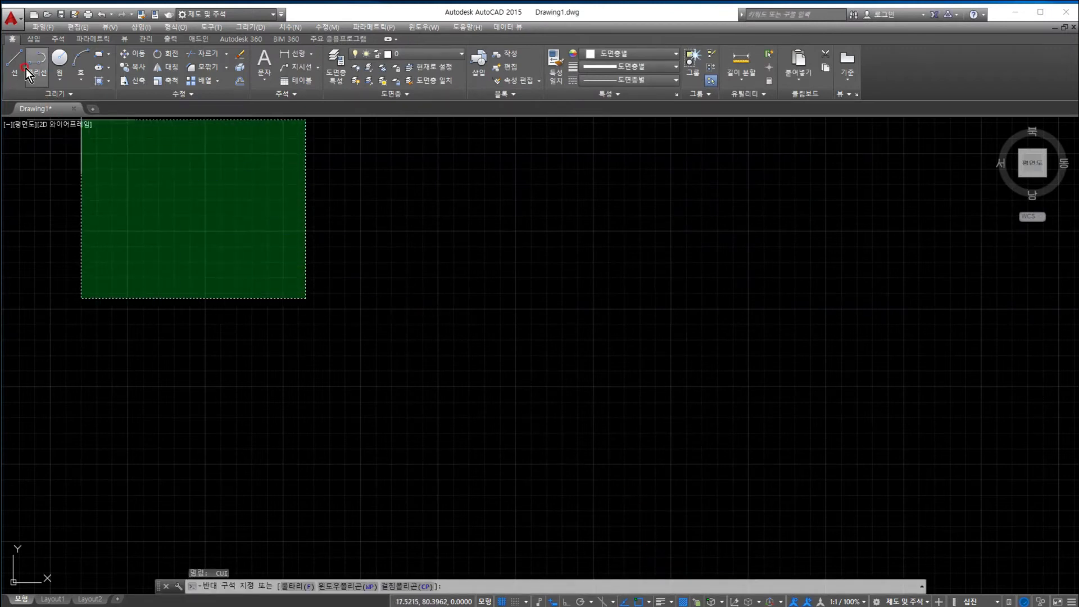
{"action": "left_click", "coordinate": [146, 174]}
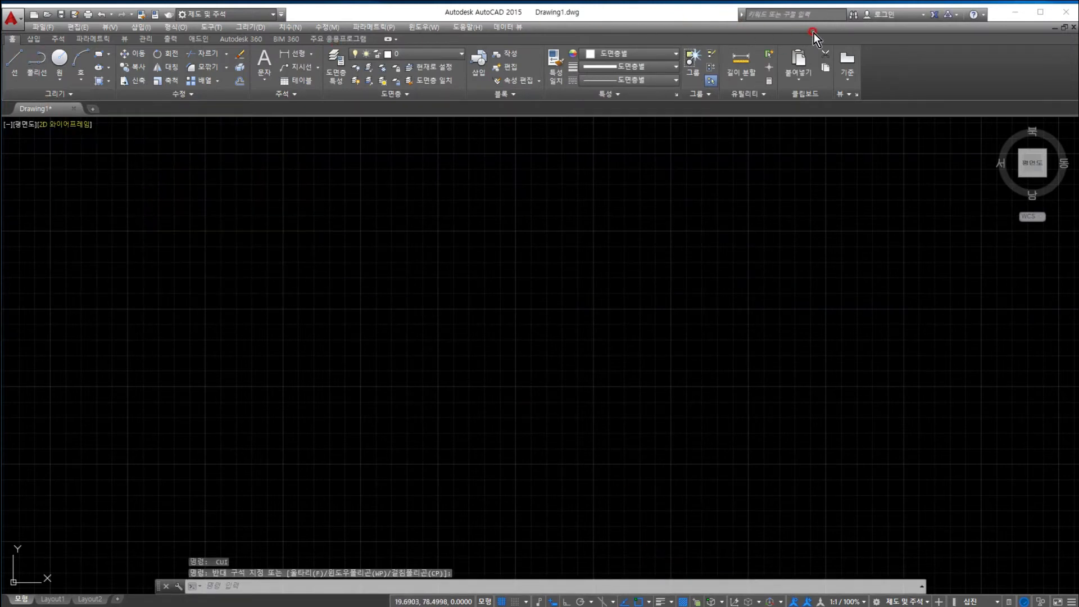